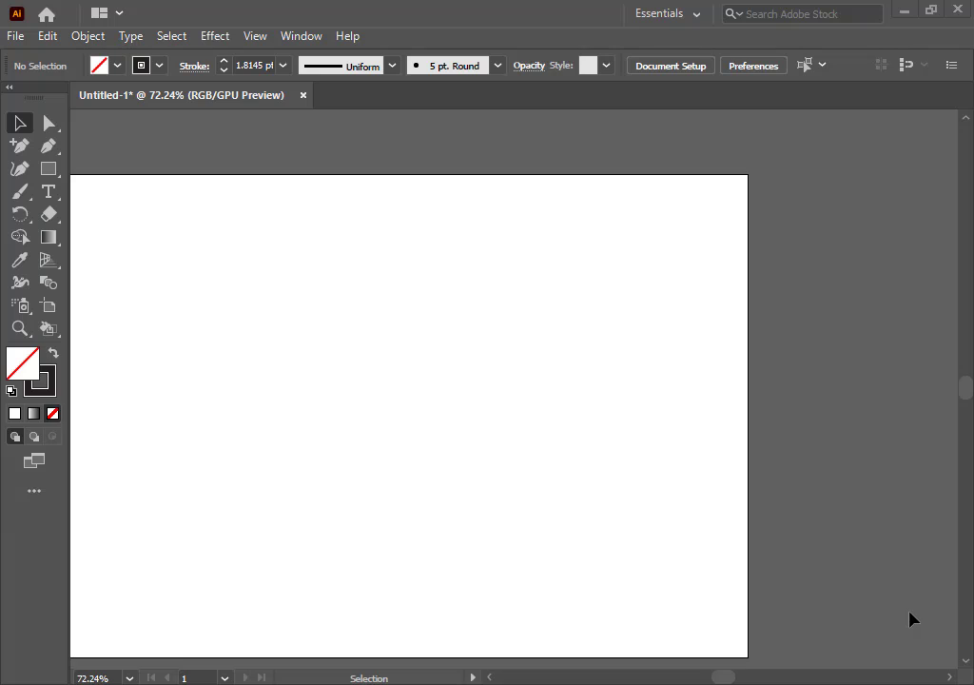
# Draw a square about 51.6 pt wide in the upper-left area of the artboard with the Rectangle tool.
pyautogui.press('space')
pyautogui.press('space')
pyautogui.moveTo(360, 403); pyautogui.dragTo(376, 354)
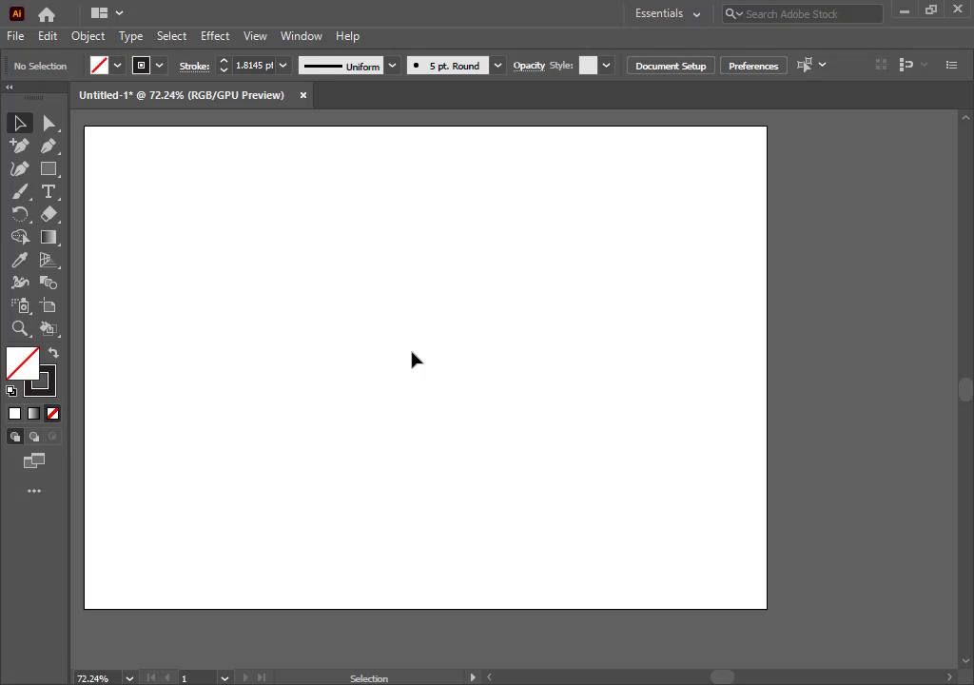
pyautogui.click(49, 169)
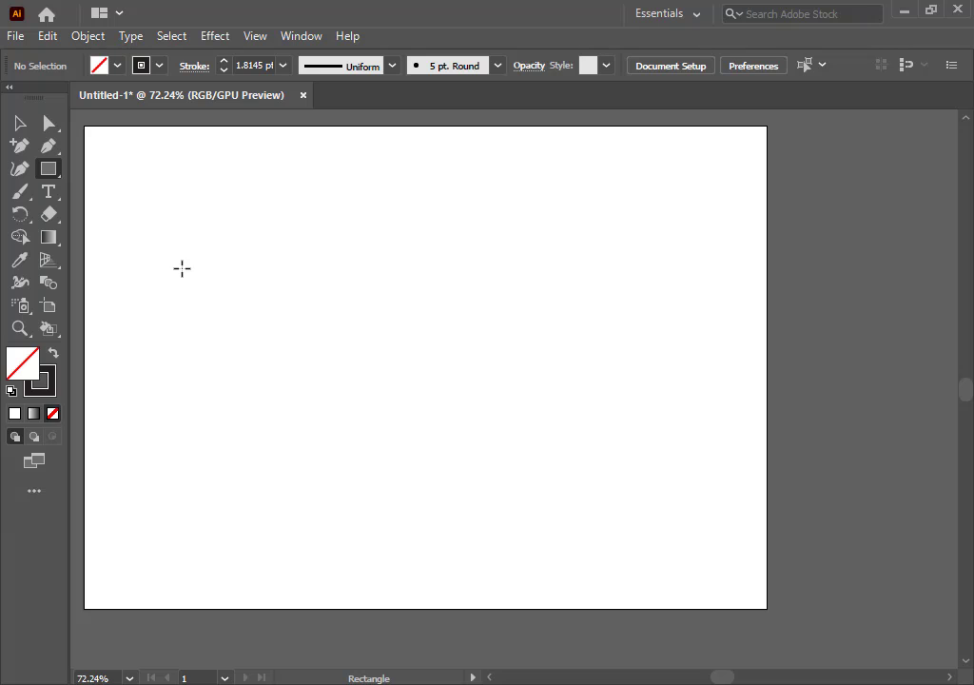
pyautogui.moveTo(170, 230); pyautogui.dragTo(212, 274)
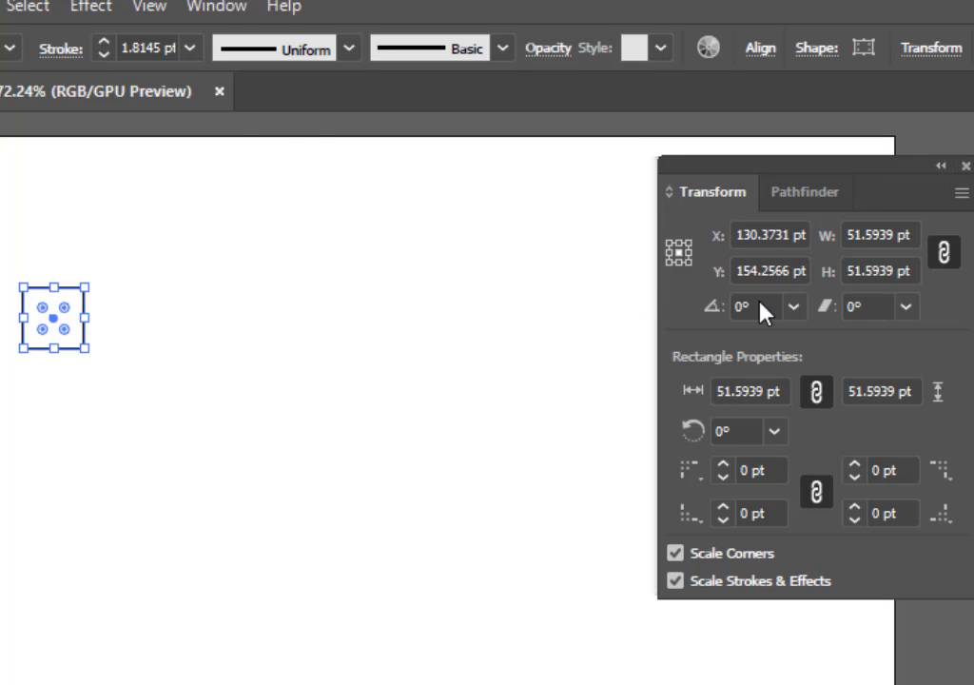
# Make sure the Transform panel is open, and switch to the Selection tool with the square still selected.
pyautogui.click(225, 10)
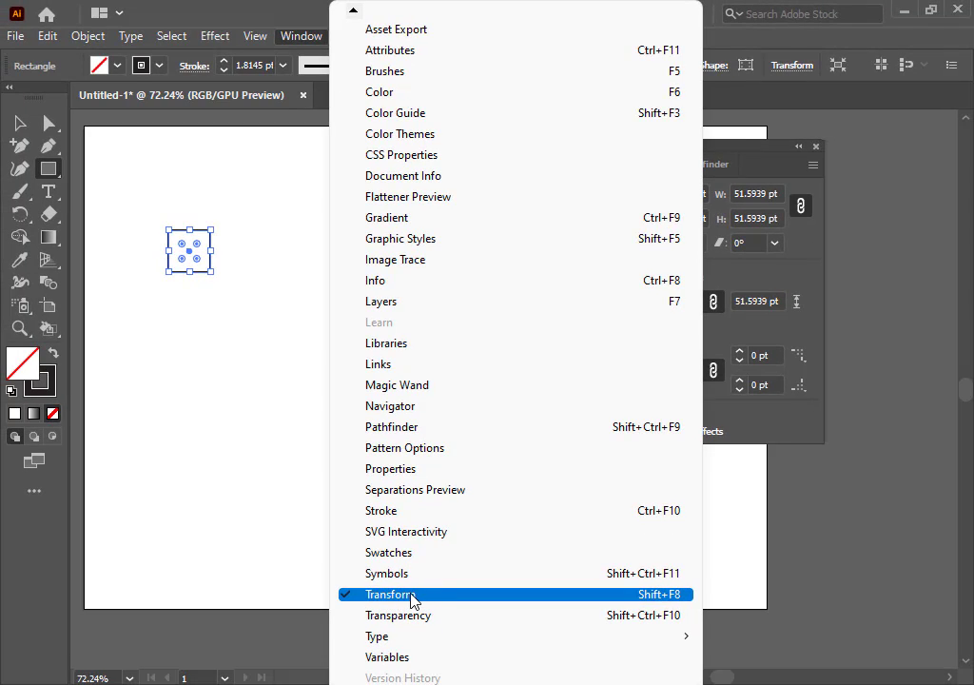
pyautogui.click(770, 150)
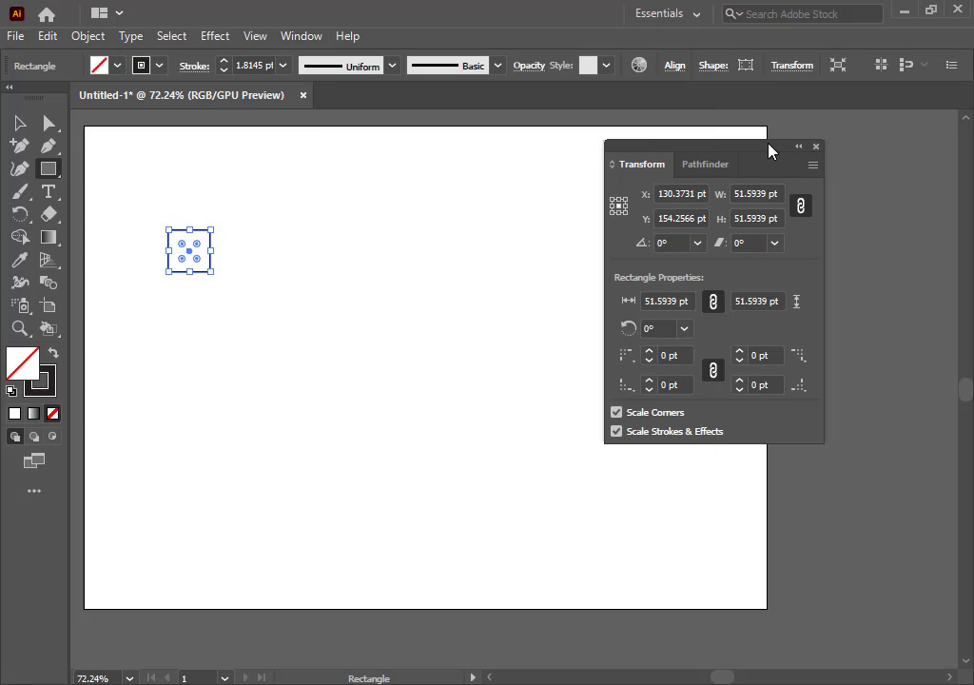
pyautogui.click(19, 123)
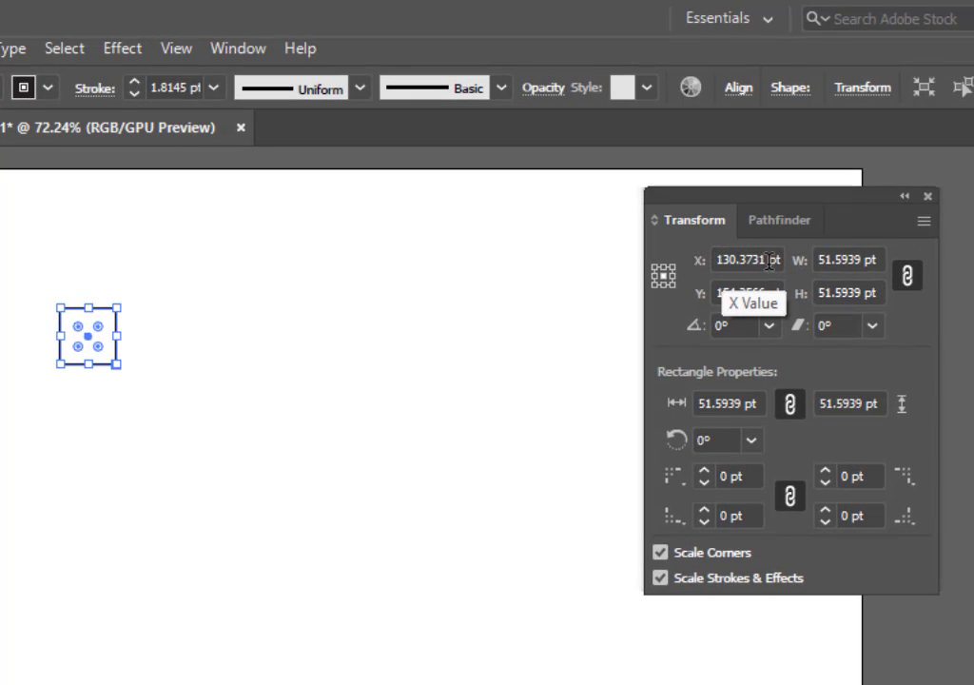
# Move the square horizontally by raising its X value in the Transform panel to 216 pt.
pyautogui.moveTo(768, 261); pyautogui.dragTo(722, 259)
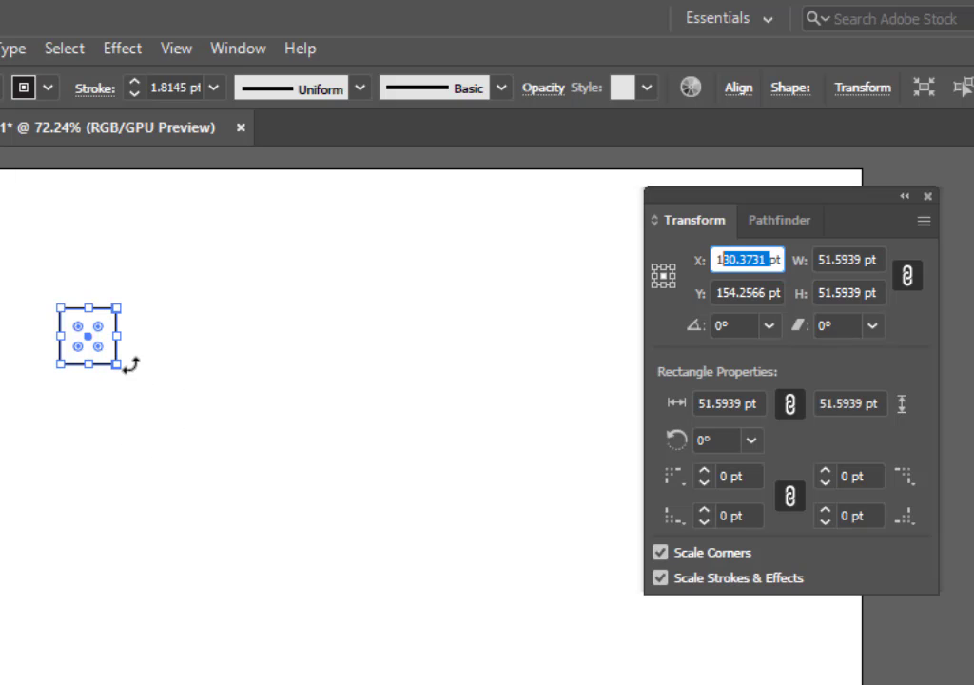
pyautogui.click(746, 253)
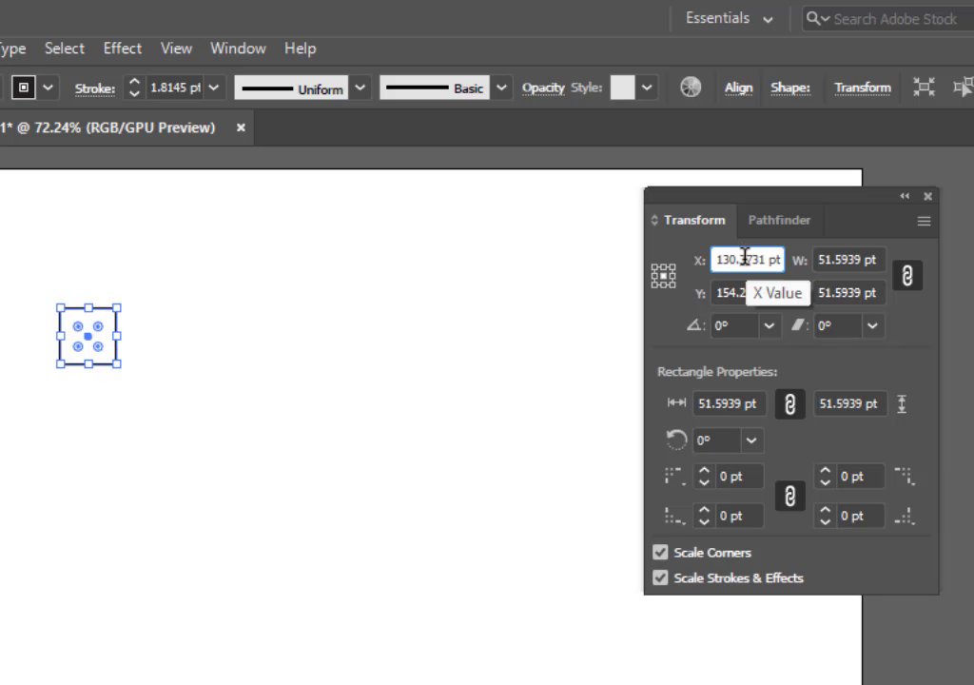
pyautogui.hotkey('ctrl', 'a')
pyautogui.write('138')
pyautogui.press('Return')
pyautogui.press('Up')
pyautogui.press('Up')
pyautogui.press('Up')
pyautogui.press('Up')
pyautogui.press('Up')
pyautogui.press('Up')
pyautogui.press('Up')
pyautogui.press('Up')
pyautogui.press('Up')
pyautogui.press('Up')
pyautogui.press('Up')
pyautogui.press('Up')
pyautogui.press('Up')
pyautogui.press('Up')
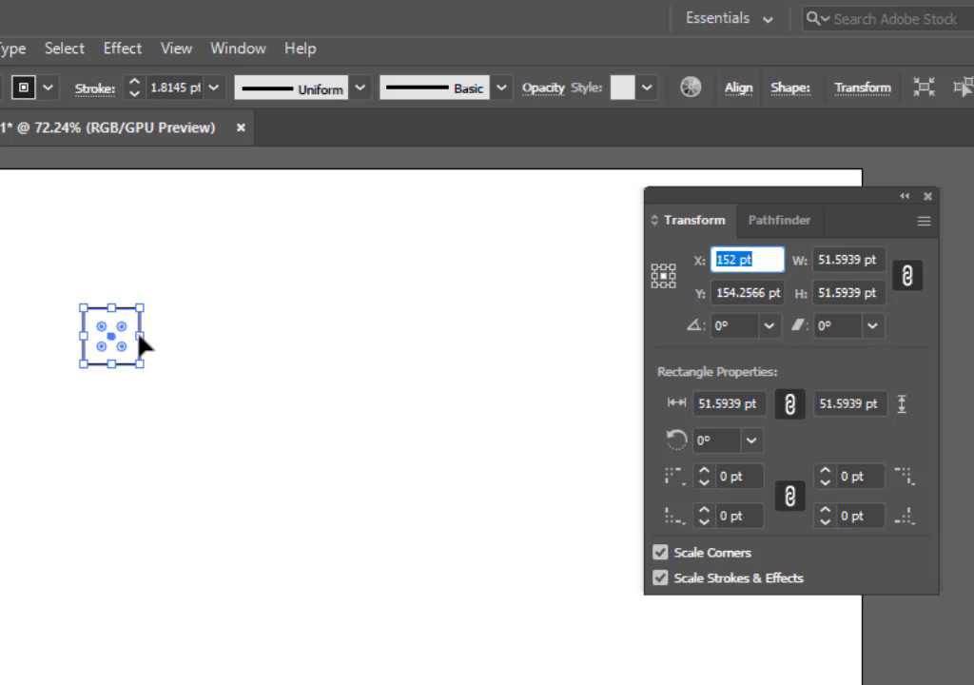
pyautogui.press('Up')
pyautogui.press('Up')
pyautogui.press('Up')
pyautogui.press('Up')
pyautogui.press('Up')
pyautogui.press('Up')
pyautogui.press('Up')
pyautogui.press('Up')
pyautogui.press('Up')
pyautogui.press('Up')
pyautogui.press('Up')
pyautogui.press('Up')
pyautogui.press('Up')
pyautogui.press('Up')
pyautogui.press('Up')
pyautogui.press('Up')
pyautogui.press('Up')
pyautogui.press('Up')
pyautogui.press('Up')
pyautogui.press('Up')
pyautogui.press('Up')
pyautogui.press('Up')
pyautogui.press('Up')
pyautogui.press('Up')
pyautogui.press('Up')
pyautogui.press('Up')
pyautogui.press('Up')
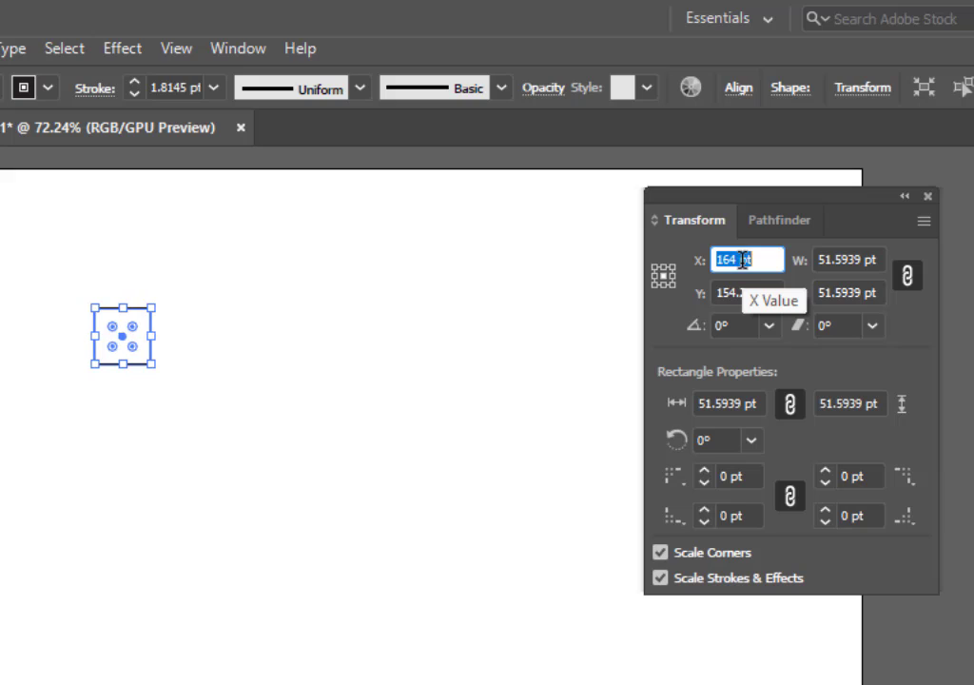
pyautogui.press('Up')
pyautogui.press('Up')
pyautogui.press('Up')
pyautogui.press('Up')
pyautogui.press('Up')
pyautogui.press('Up')
pyautogui.press('Up')
pyautogui.press('Up')
pyautogui.press('Up')
pyautogui.press('Up')
pyautogui.press('Up')
pyautogui.press('Up')
pyautogui.press('Up')
pyautogui.press('Up')
pyautogui.press('Up')
pyautogui.press('Up')
pyautogui.press('Up')
pyautogui.press('Up')
pyautogui.press('Up')
pyautogui.press('Up')
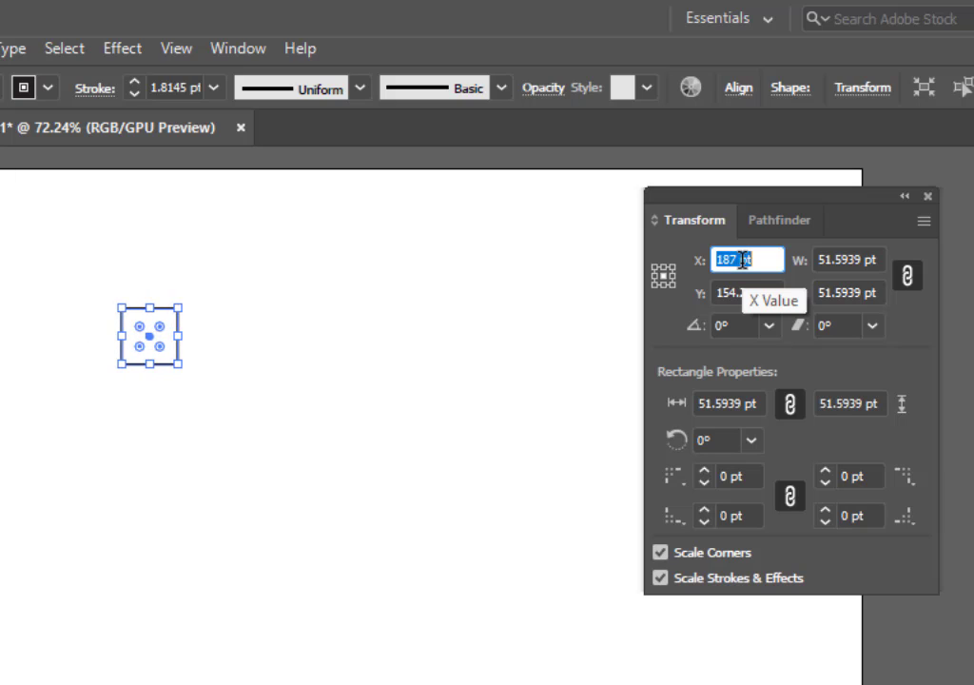
pyautogui.press('Up')
pyautogui.press('Up')
pyautogui.press('Up')
pyautogui.press('Up')
pyautogui.press('Up')
pyautogui.press('Up')
pyautogui.press('Up')
pyautogui.press('Up')
pyautogui.press('Up')
pyautogui.press('Up')
pyautogui.press('Up')
pyautogui.press('Up')
pyautogui.press('Up')
pyautogui.press('Up')
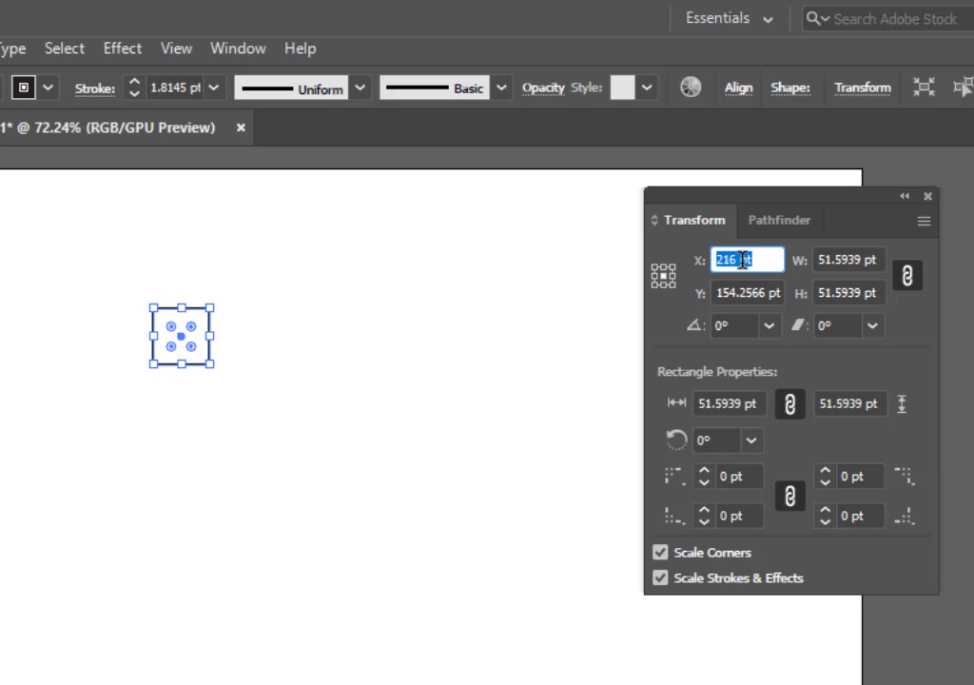
# Move the square vertically by stepping its Y value in the Transform panel to 104 pt.
pyautogui.click(751, 294)
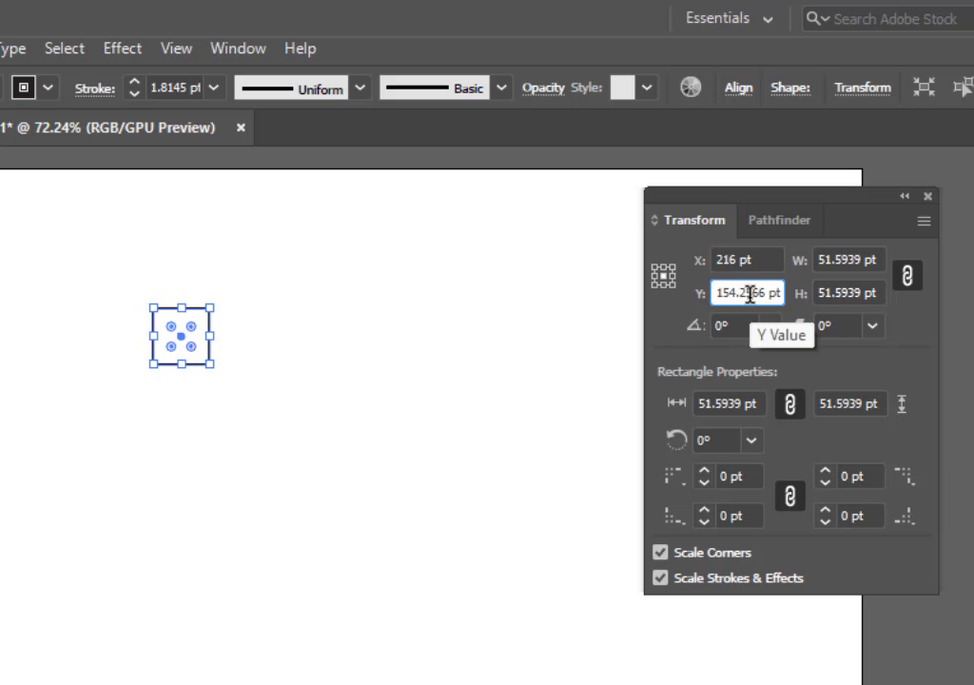
pyautogui.press('Up')
pyautogui.press('Up')
pyautogui.press('Up')
pyautogui.press('Up')
pyautogui.press('Up')
pyautogui.press('Up')
pyautogui.press('Up')
pyautogui.press('Up')
pyautogui.press('Up')
pyautogui.press('Up')
pyautogui.press('Up')
pyautogui.press('Down')
pyautogui.press('Down')
pyautogui.press('Down')
pyautogui.press('Down')
pyautogui.press('Down')
pyautogui.press('Down')
pyautogui.press('Down')
pyautogui.press('Down')
pyautogui.press('Down')
pyautogui.press('Down')
pyautogui.press('Down')
pyautogui.press('Down')
pyautogui.press('Down')
pyautogui.press('Down')
pyautogui.press('Down')
pyautogui.press('Down')
pyautogui.press('Down')
pyautogui.press('Down')
pyautogui.press('Down')
pyautogui.press('Down')
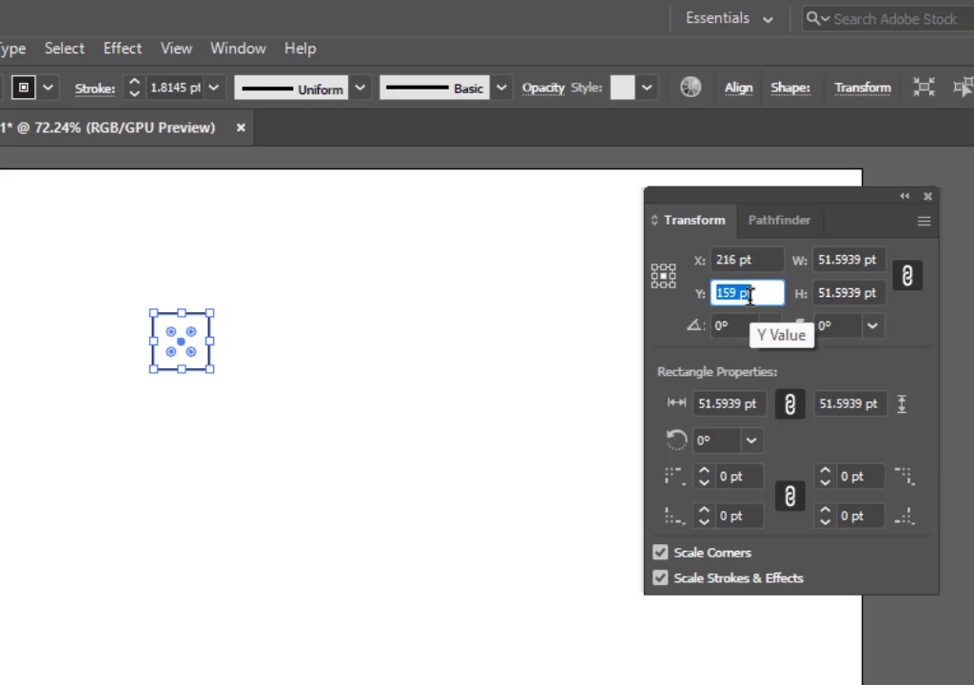
pyautogui.press('Down')
pyautogui.press('Down')
pyautogui.press('Down')
pyautogui.press('Down')
pyautogui.press('Down')
pyautogui.press('Down')
pyautogui.press('Down')
pyautogui.press('Down')
pyautogui.press('Down')
pyautogui.press('Down')
pyautogui.press('Down')
pyautogui.press('Down')
pyautogui.press('Down')
pyautogui.press('Down')
pyautogui.press('Down')
pyautogui.press('Down')
pyautogui.press('Down')
pyautogui.press('Down')
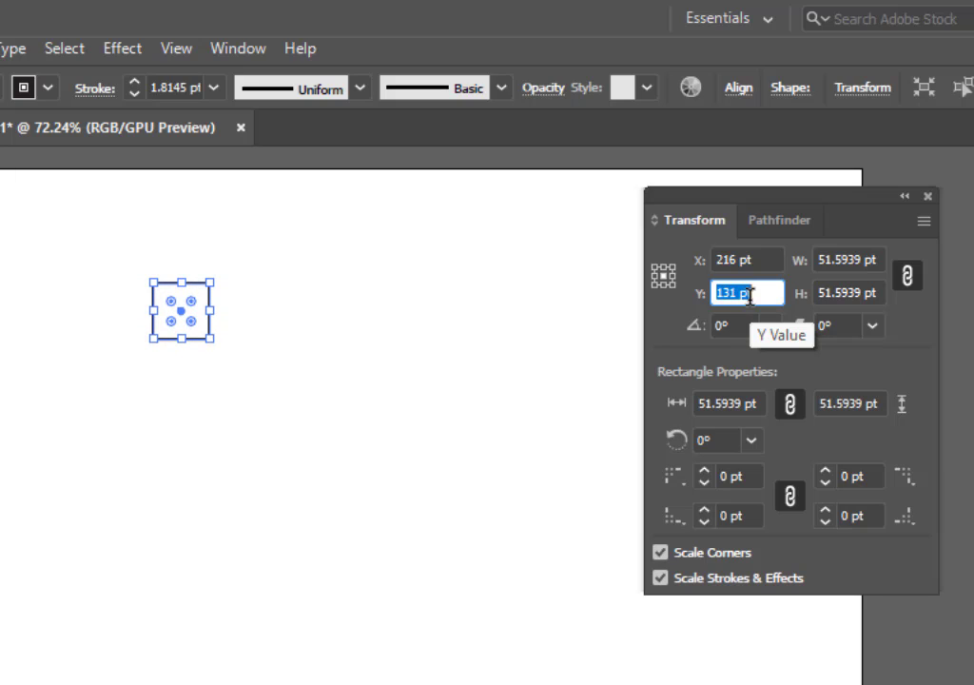
pyautogui.press('Down')
pyautogui.press('Down')
pyautogui.press('Down')
pyautogui.press('Down')
pyautogui.press('Down')
pyautogui.press('Down')
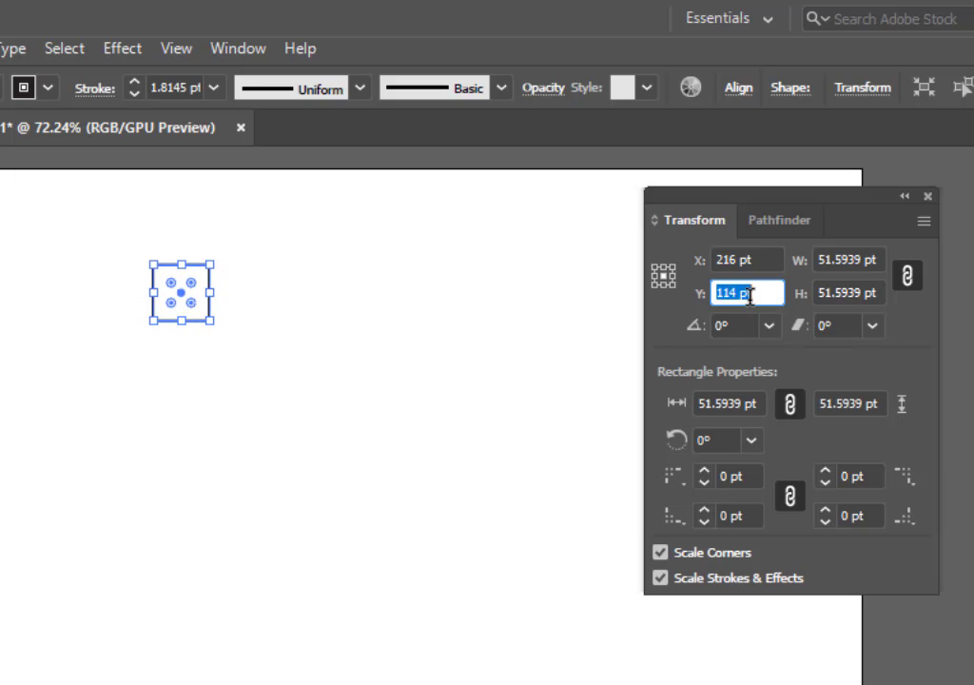
pyautogui.press('Down')
pyautogui.press('Down')
pyautogui.press('Down')
pyautogui.press('Down')
pyautogui.press('Down')
pyautogui.press('Down')
pyautogui.press('Down')
pyautogui.press('Down')
pyautogui.press('Down')
pyautogui.press('Down')
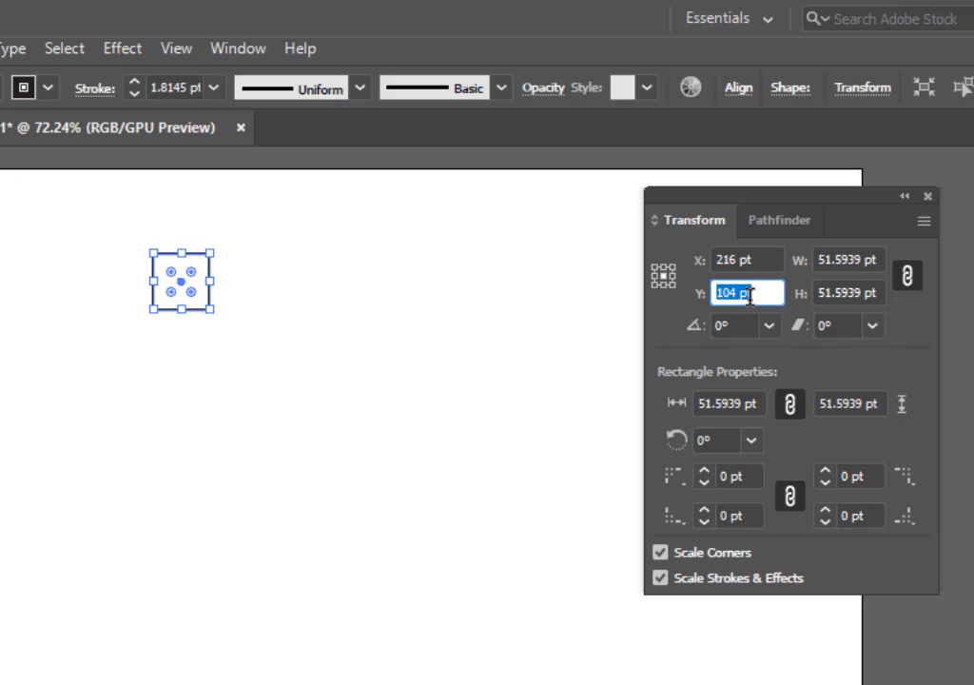
# Move the square further down the artboard by raising its Y value in the Transform panel to 123 pt.
pyautogui.press('Up')
pyautogui.press('Up')
pyautogui.press('Up')
pyautogui.press('Up')
pyautogui.press('Up')
pyautogui.press('Up')
pyautogui.press('Up')
pyautogui.press('Up')
pyautogui.press('Up')
pyautogui.press('Up')
pyautogui.press('Up')
pyautogui.press('Up')
pyautogui.press('Up')
pyautogui.press('Up')
pyautogui.press('Up')
pyautogui.press('Up')
pyautogui.press('Up')
pyautogui.press('Up')
pyautogui.press('Up')
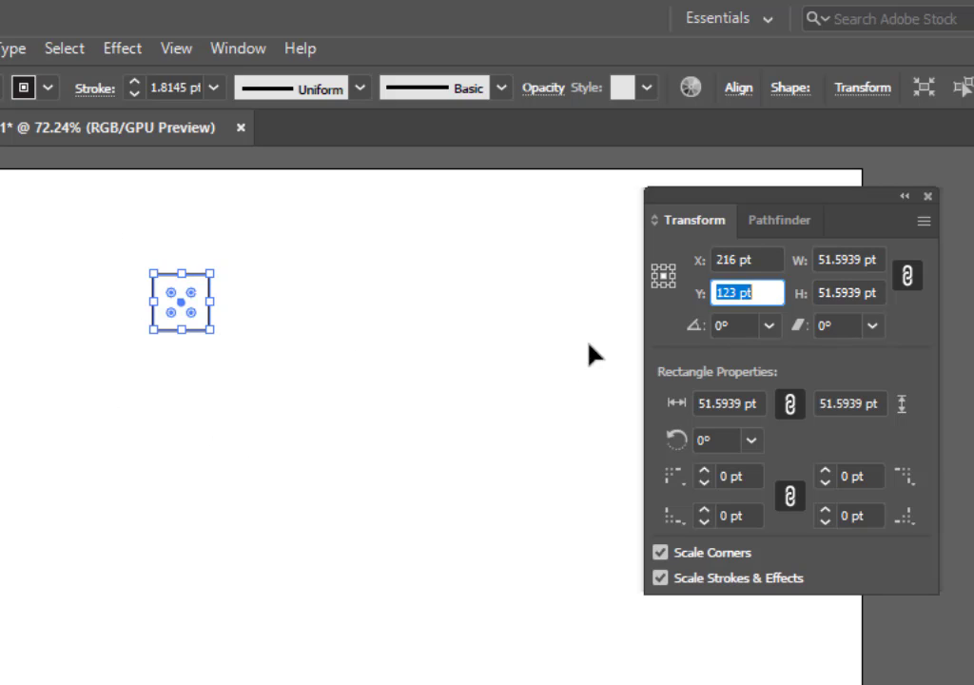
# Scale the square proportionally by adjusting its W value up and back down to 70 pt with width and height linked.
pyautogui.click(841, 258)
pyautogui.scroll(16, 841, 259)
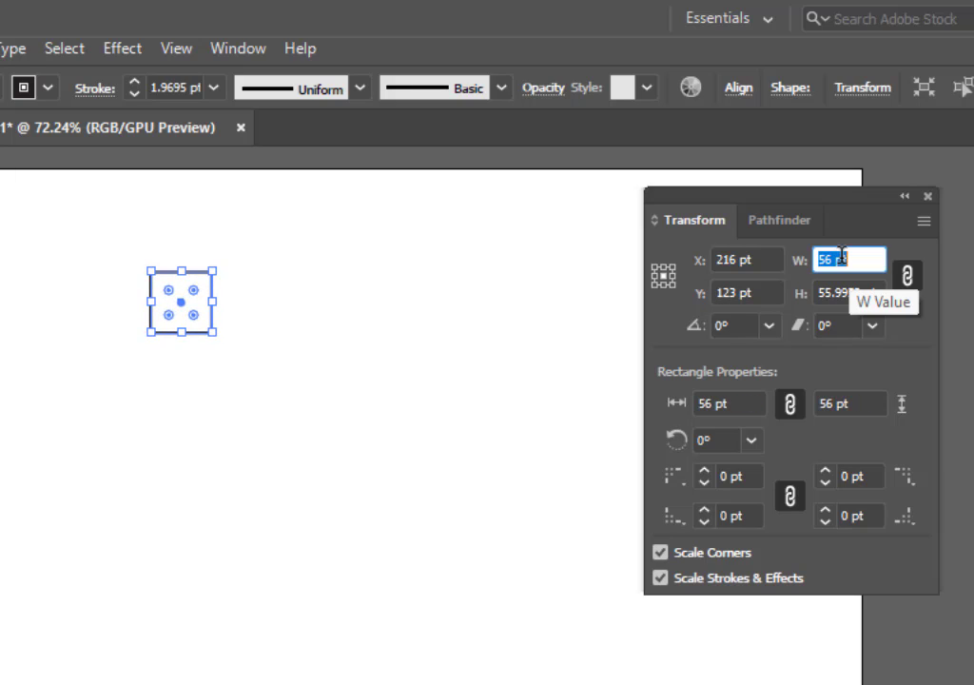
pyautogui.scroll(16, 841, 257)
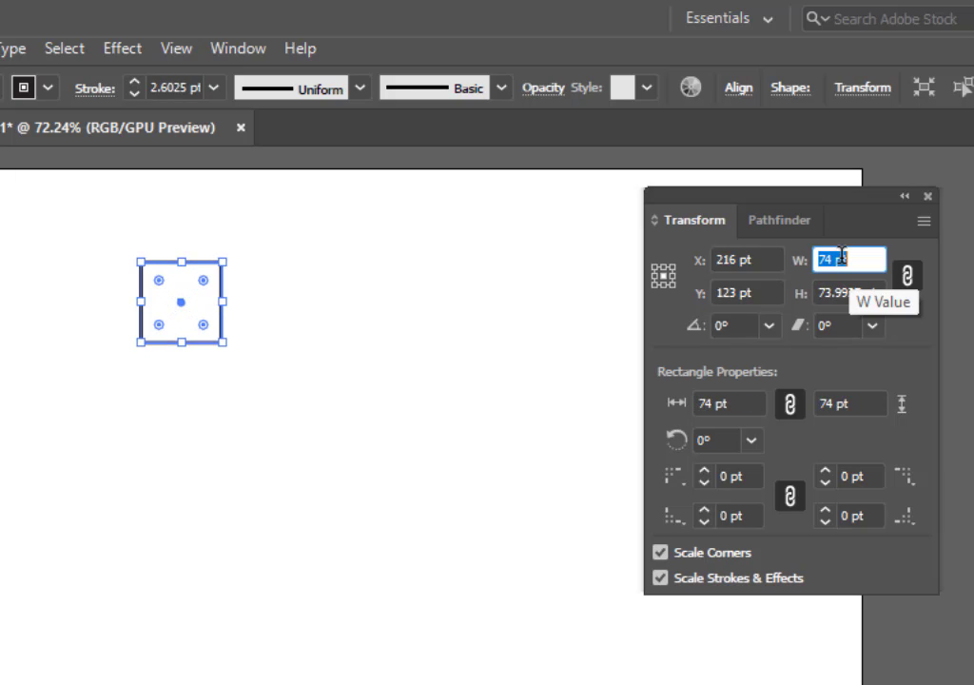
pyautogui.scroll(10, 842, 257)
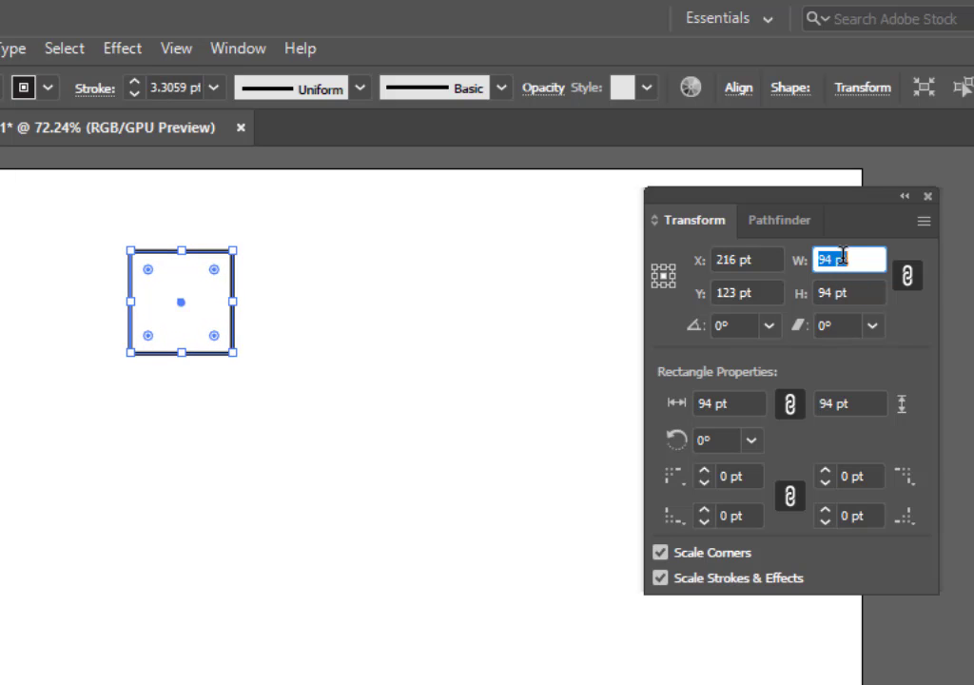
pyautogui.scroll(13, 843, 255)
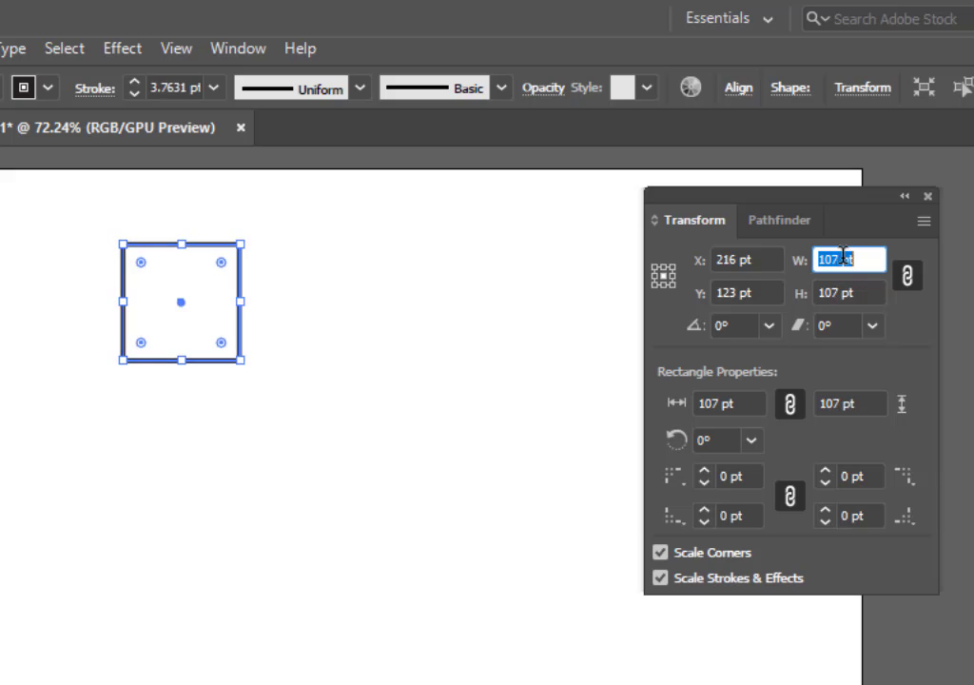
pyautogui.scroll(5, 843, 255)
pyautogui.scroll(-16, 843, 255)
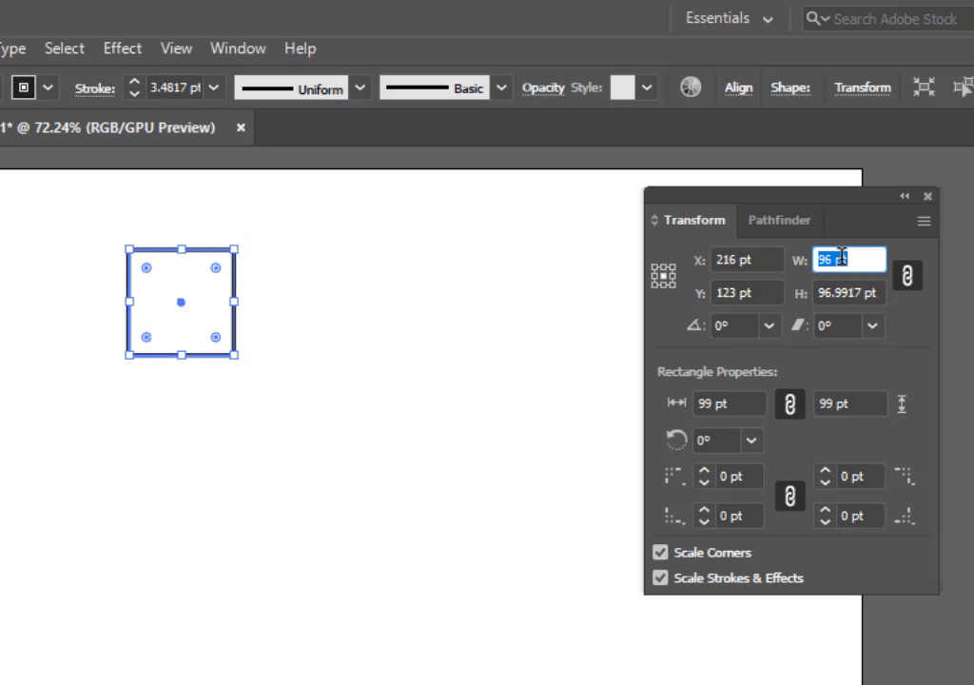
pyautogui.scroll(-17, 841, 256)
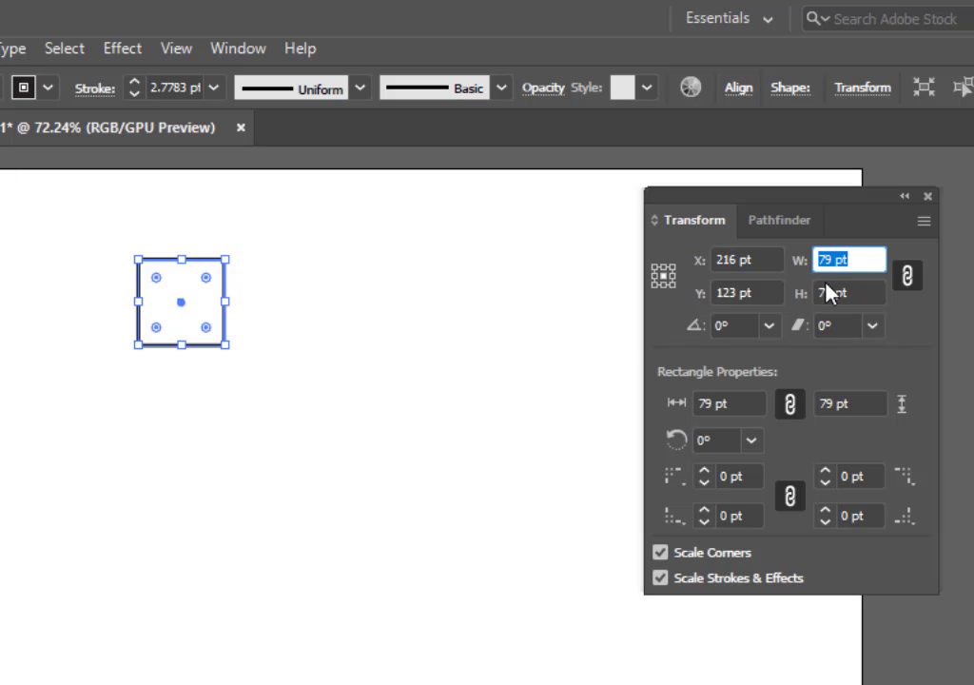
pyautogui.scroll(-9, 827, 290)
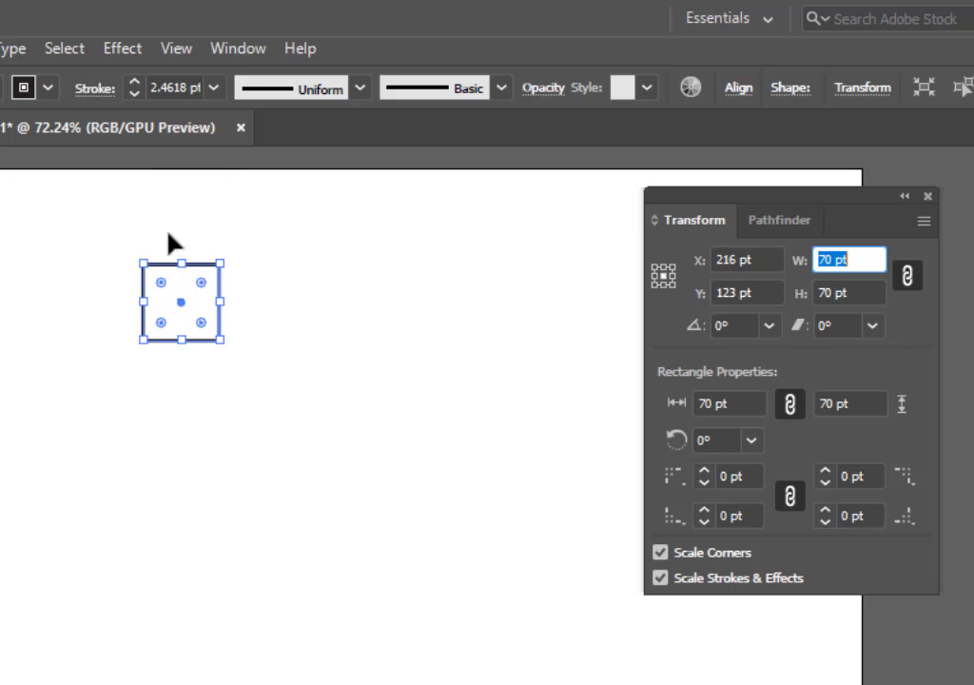
# Unlink width and height in the Transform panel and widen the square on its own to 100 pt.
pyautogui.click(907, 276)
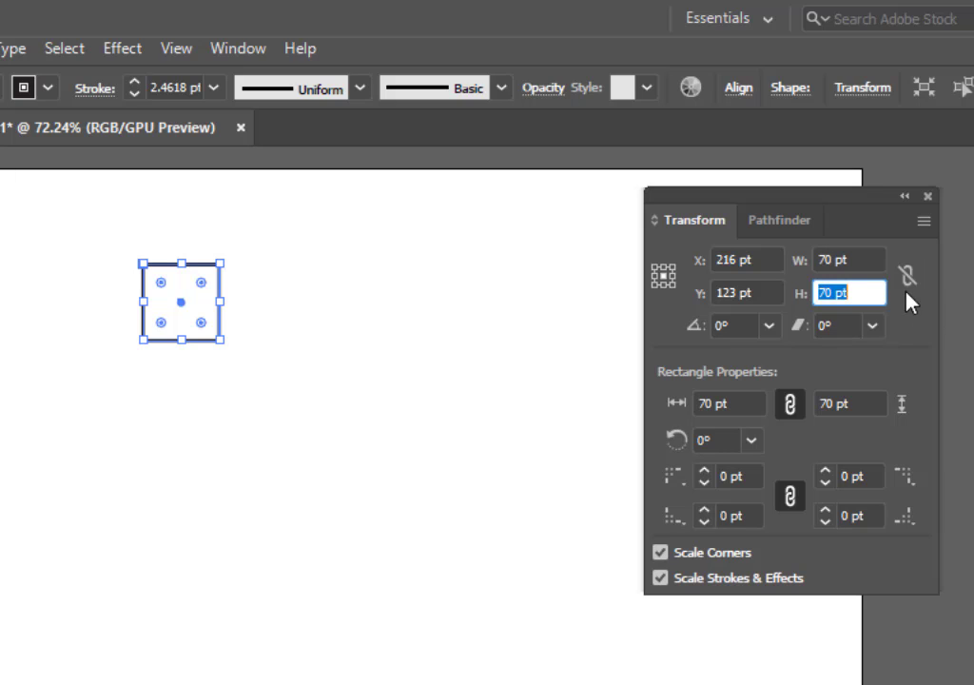
pyautogui.click(863, 258)
pyautogui.moveTo(863, 259); pyautogui.dragTo(815, 260)
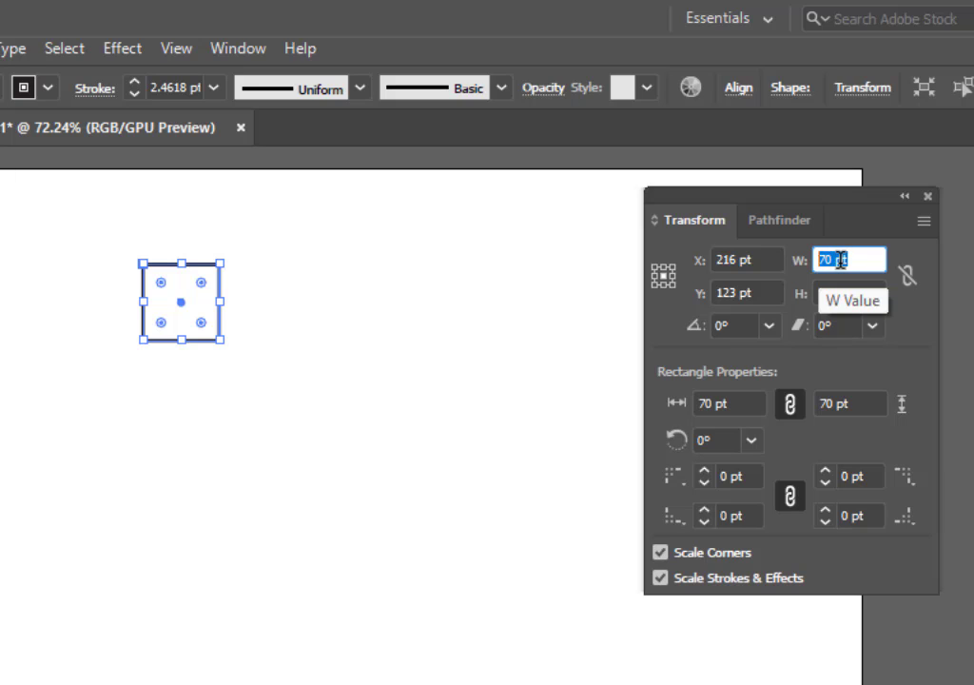
pyautogui.scroll(20, 840, 259)
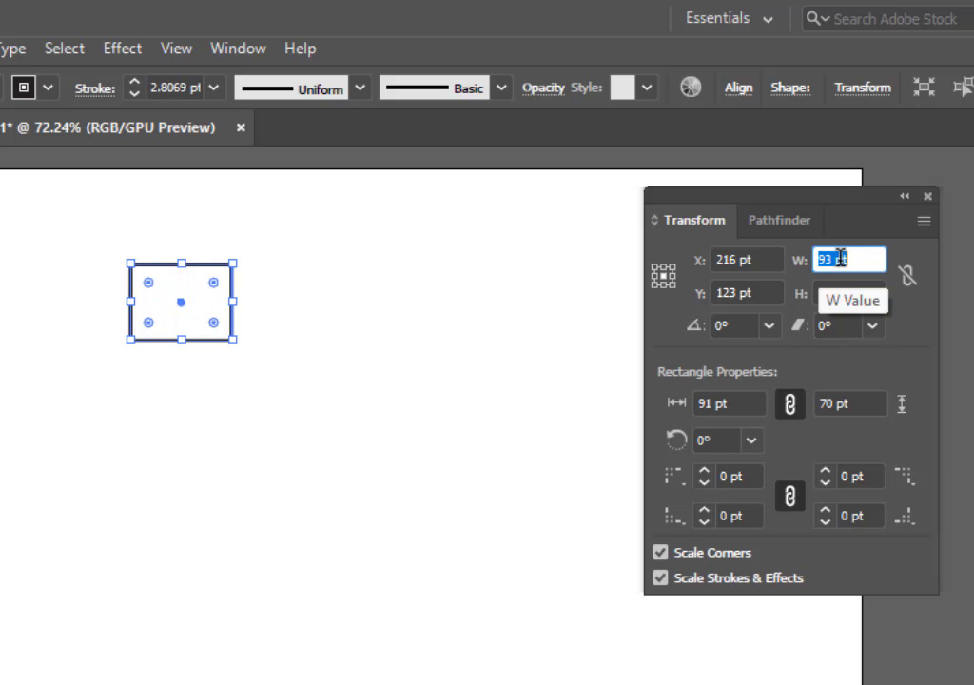
pyautogui.scroll(19, 840, 258)
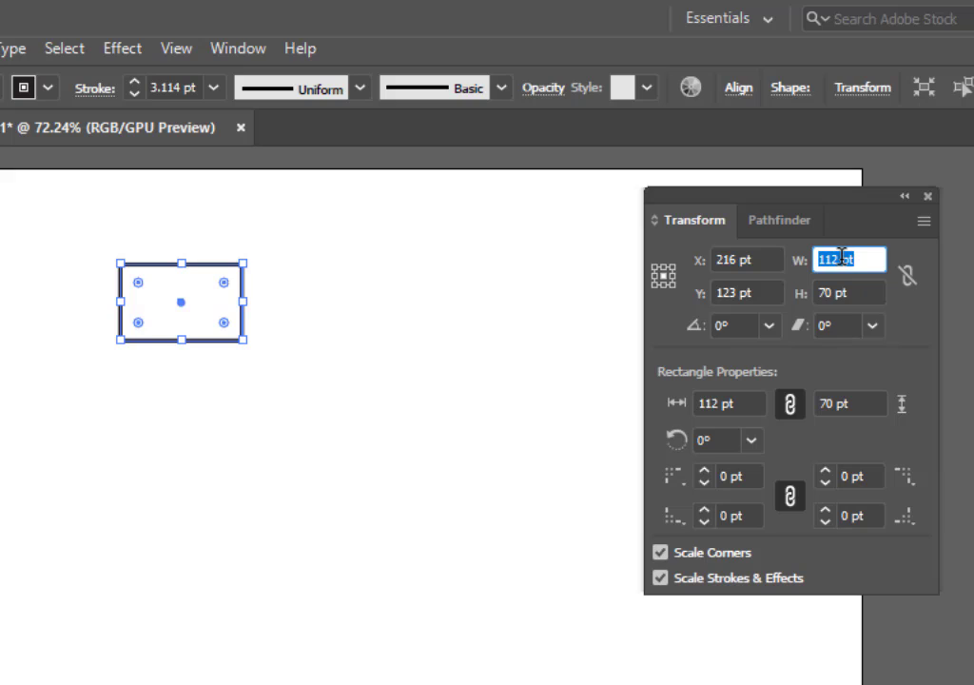
pyautogui.scroll(-8, 841, 259)
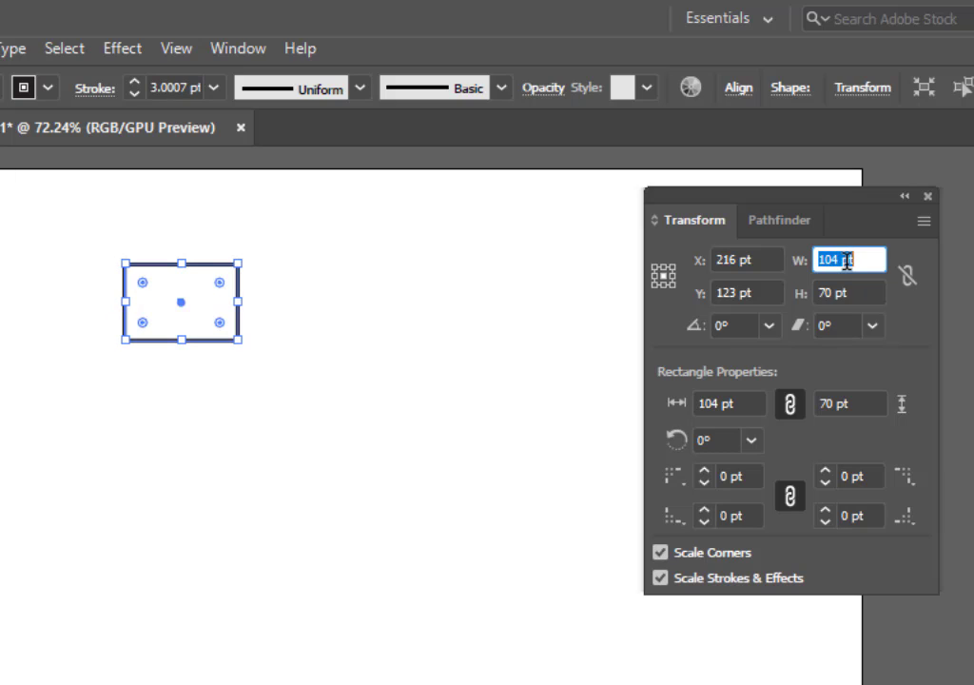
pyautogui.scroll(-5, 847, 260)
pyautogui.scroll(2, 846, 260)
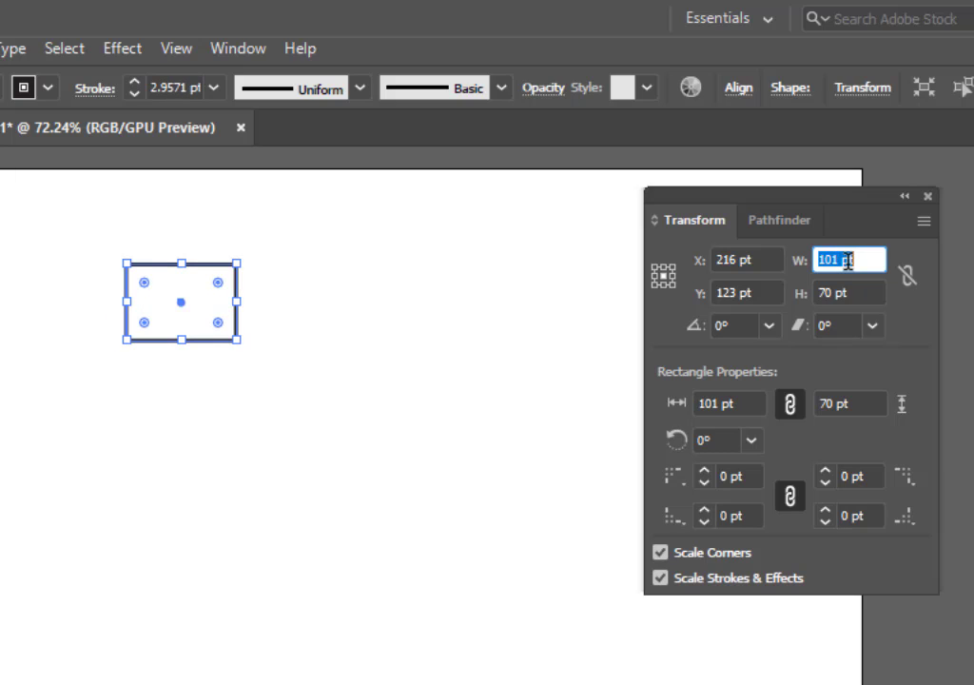
# Adjust only the rectangle's height through its H value in the Transform panel, ending at 100 pt.
pyautogui.click(856, 292)
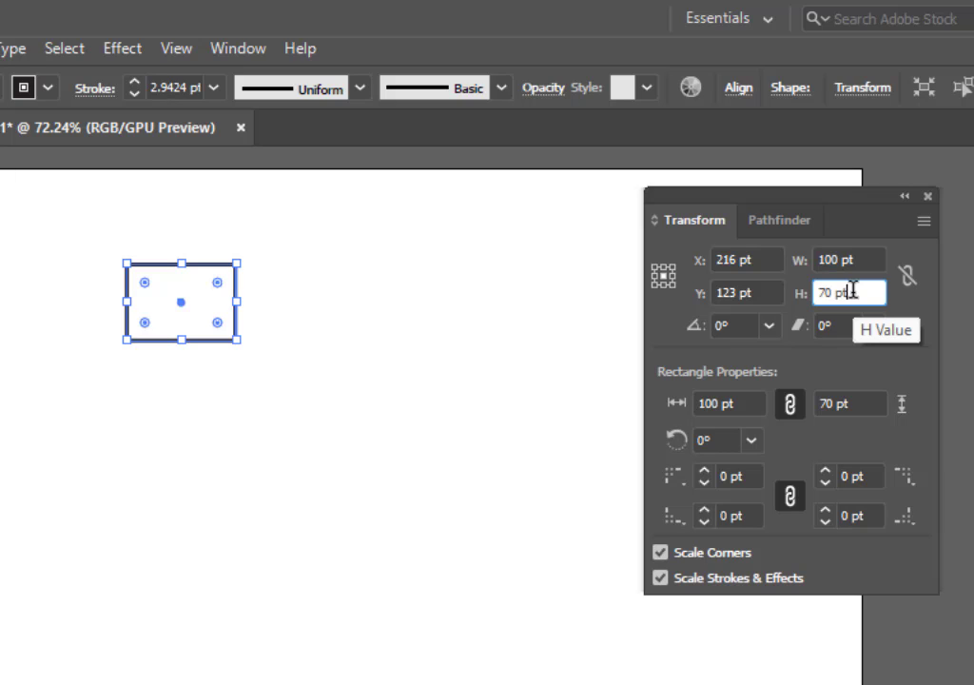
pyautogui.scroll(13, 855, 292)
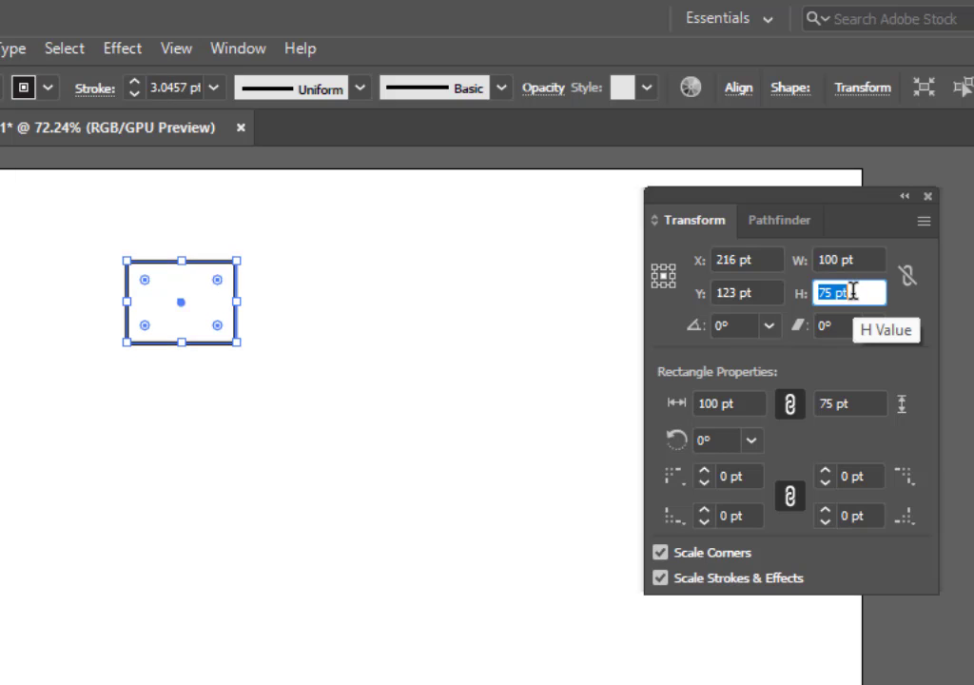
pyautogui.scroll(17, 853, 292)
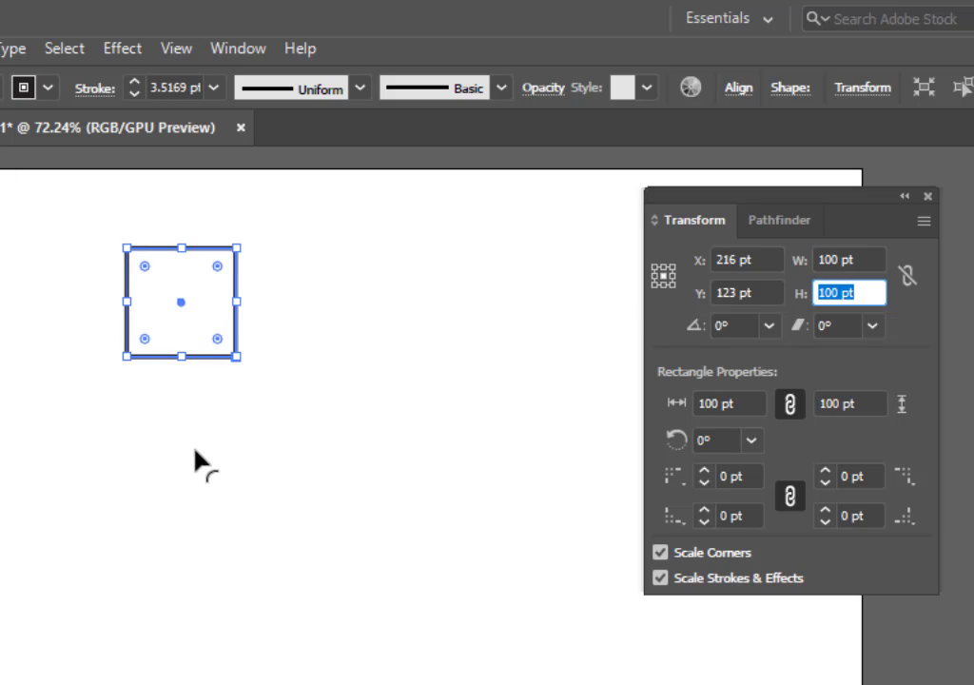
pyautogui.scroll(20, 866, 293)
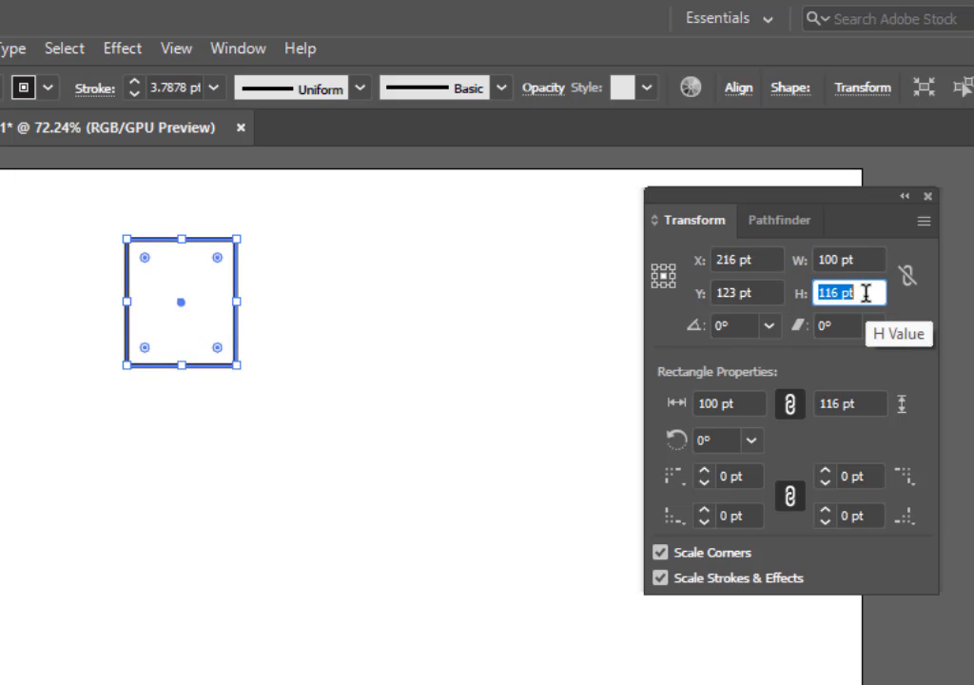
pyautogui.scroll(-6, 866, 293)
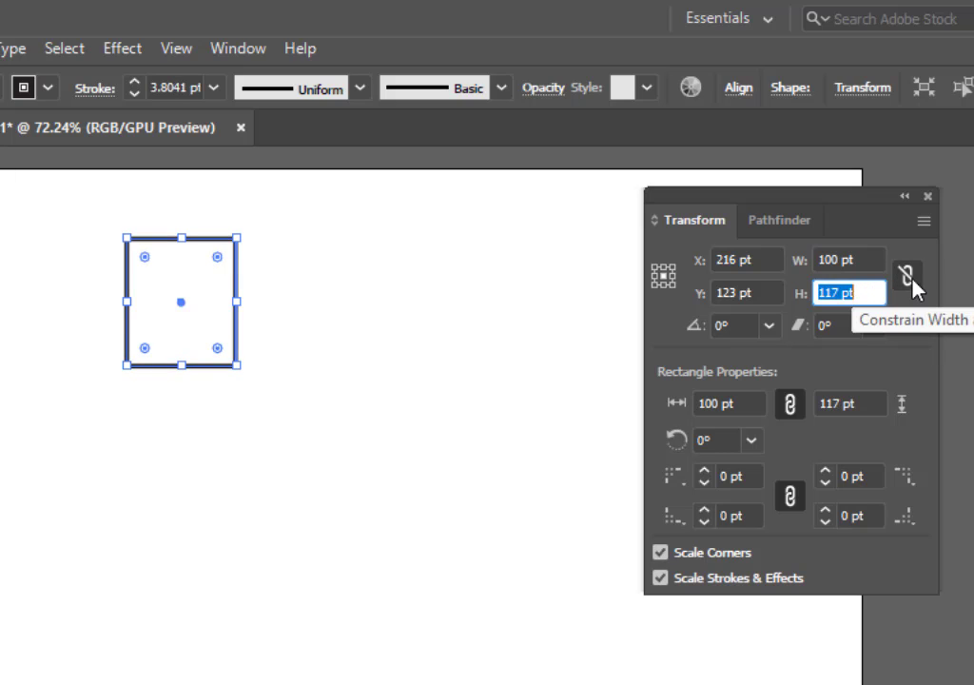
pyautogui.scroll(-6, 849, 292)
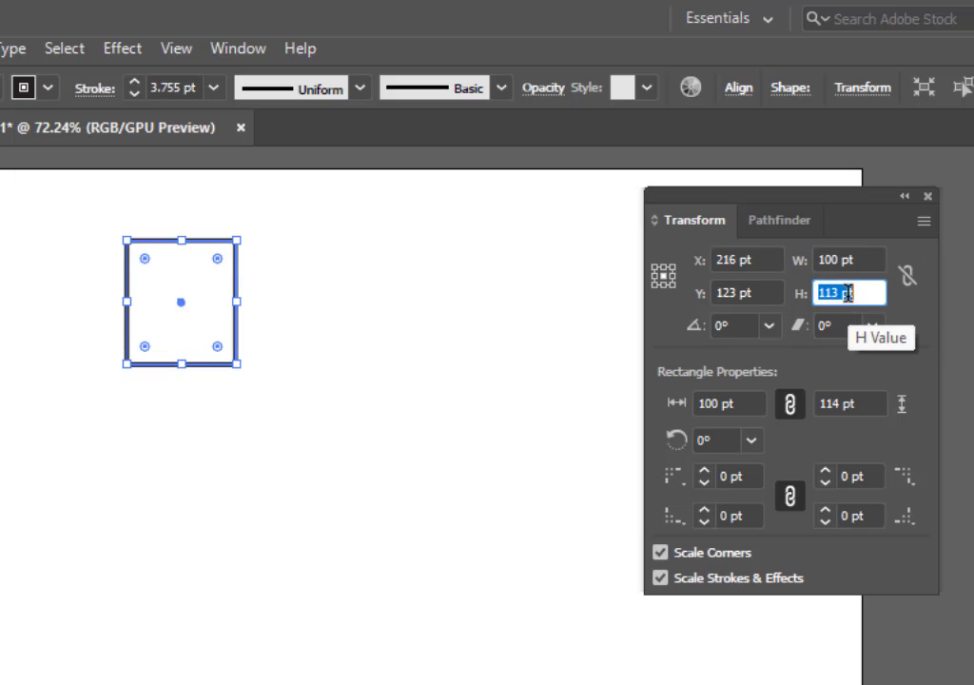
pyautogui.scroll(-8, 849, 292)
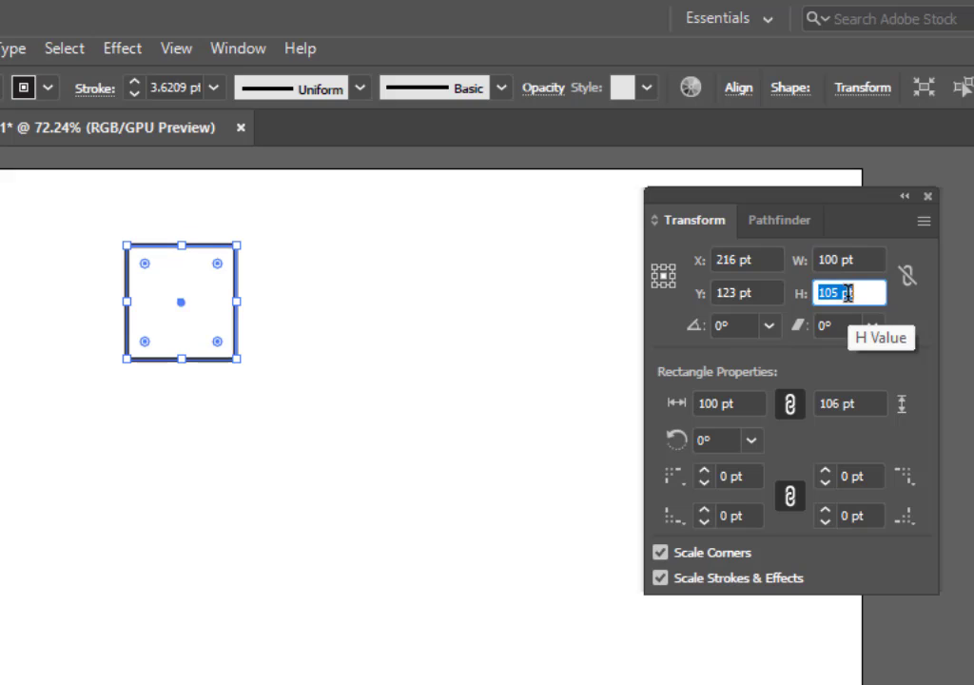
pyautogui.scroll(-3, 850, 292)
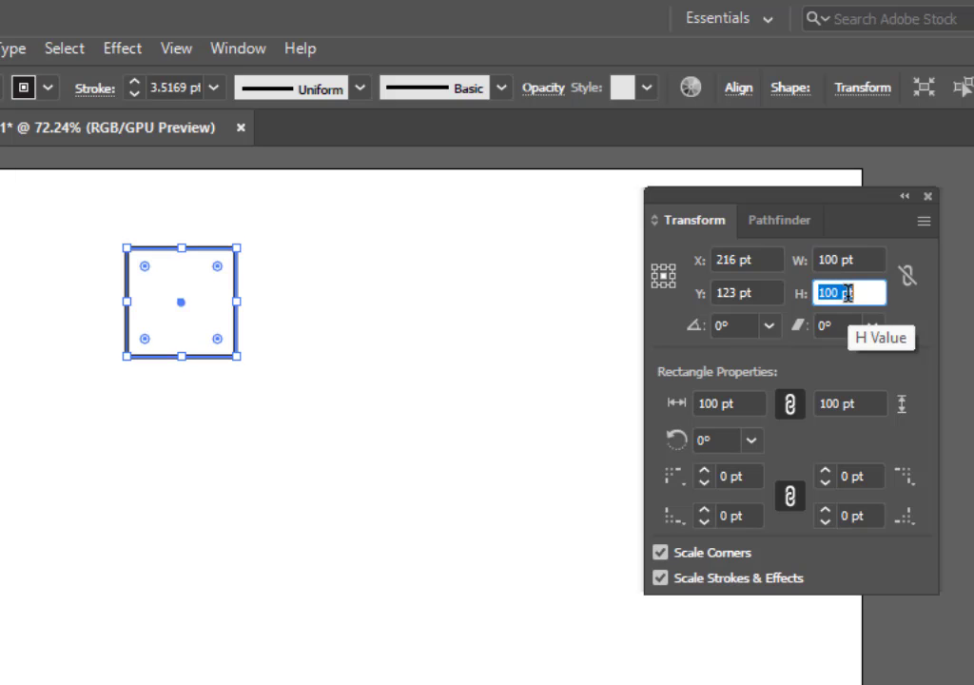
# Link width and height again and scale the square proportionally through its W value, ending at 100 pt.
pyautogui.click(906, 277)
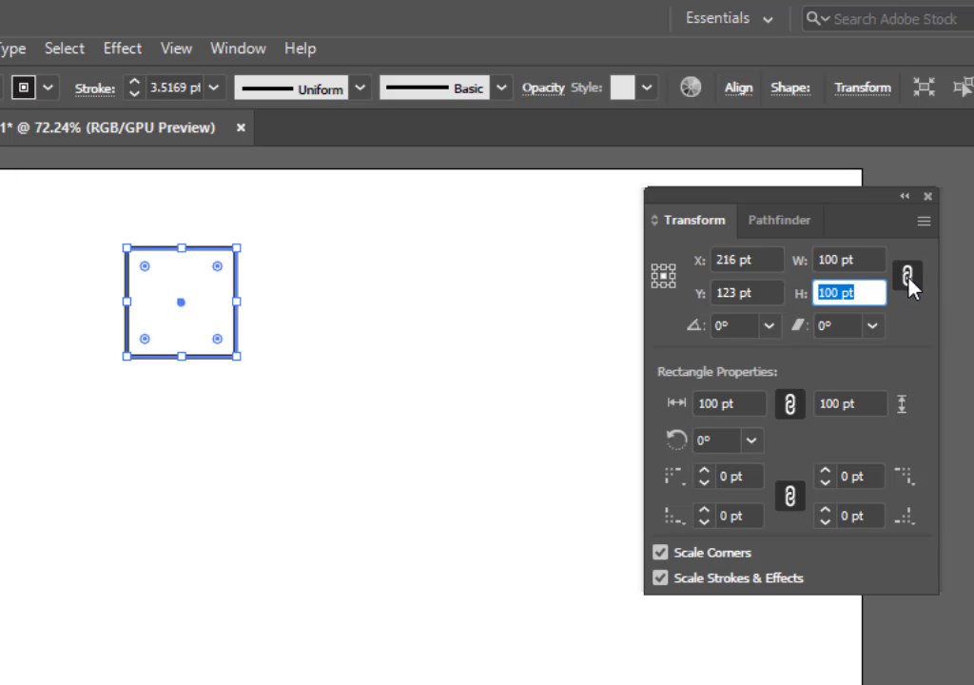
pyautogui.click(869, 262)
pyautogui.scroll(15, 870, 263)
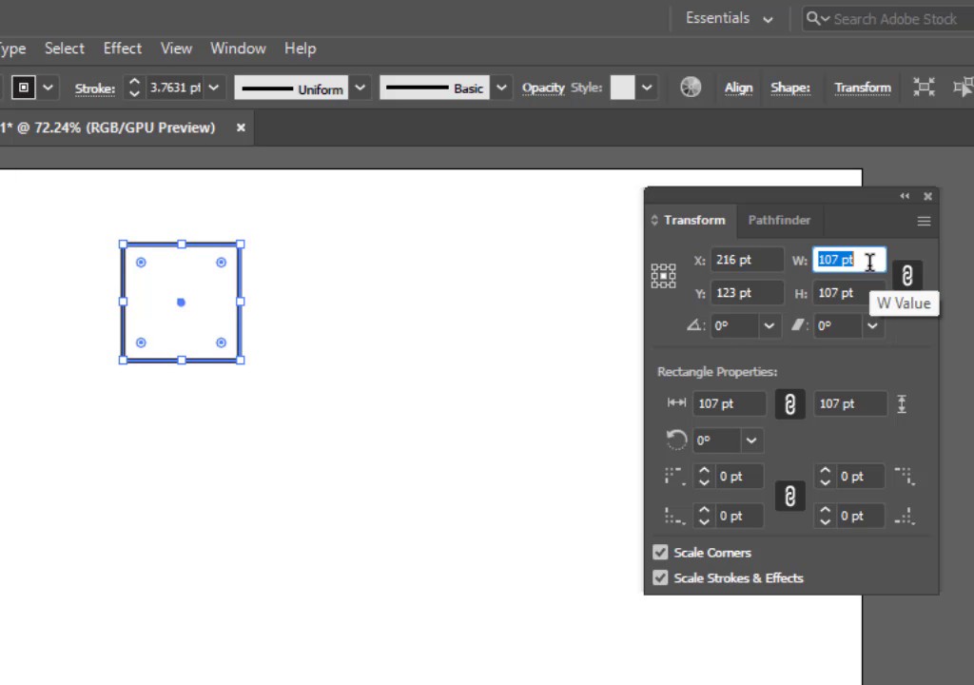
pyautogui.scroll(20, 869, 262)
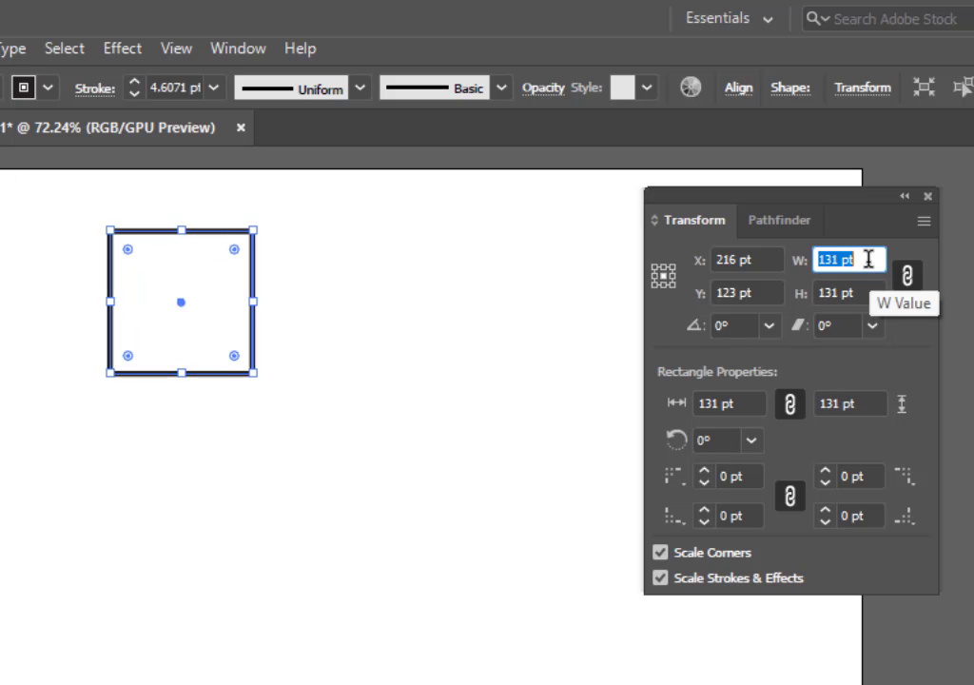
pyautogui.scroll(13, 869, 260)
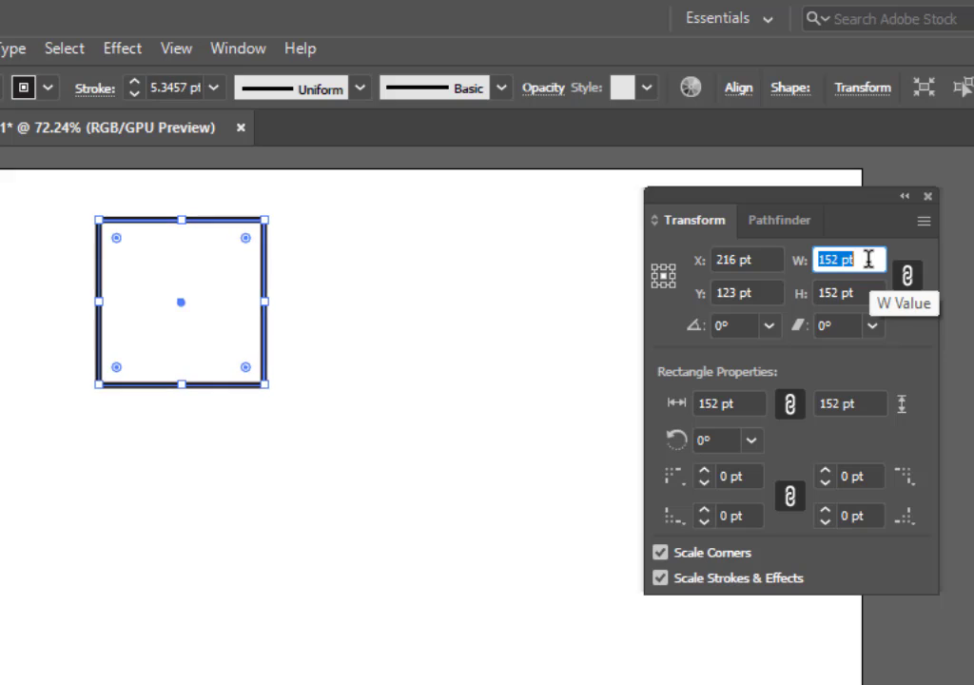
pyautogui.scroll(-20, 869, 260)
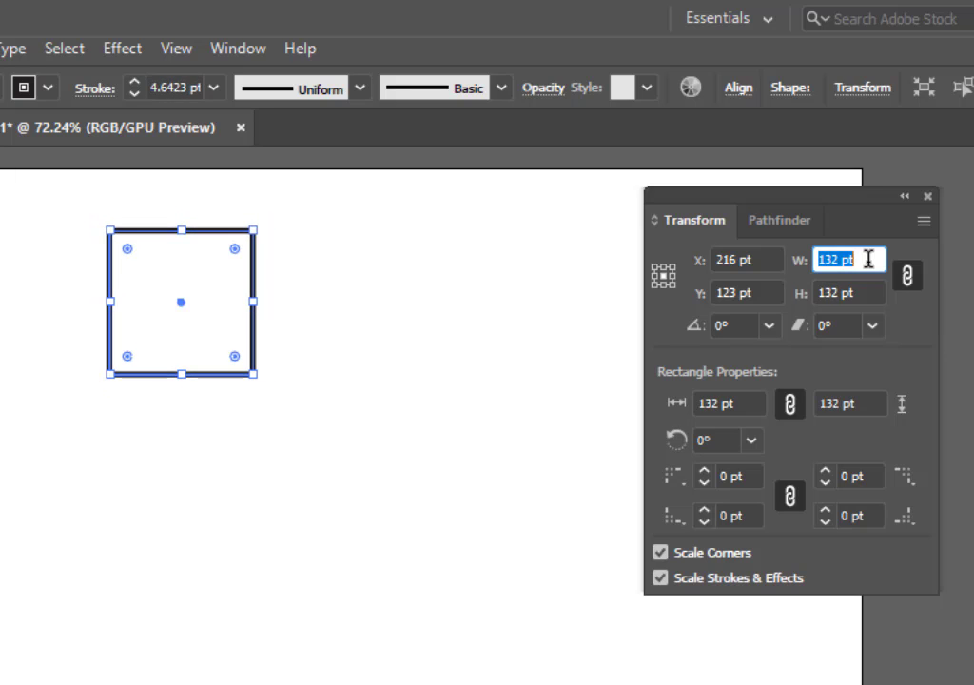
pyautogui.scroll(-15, 869, 260)
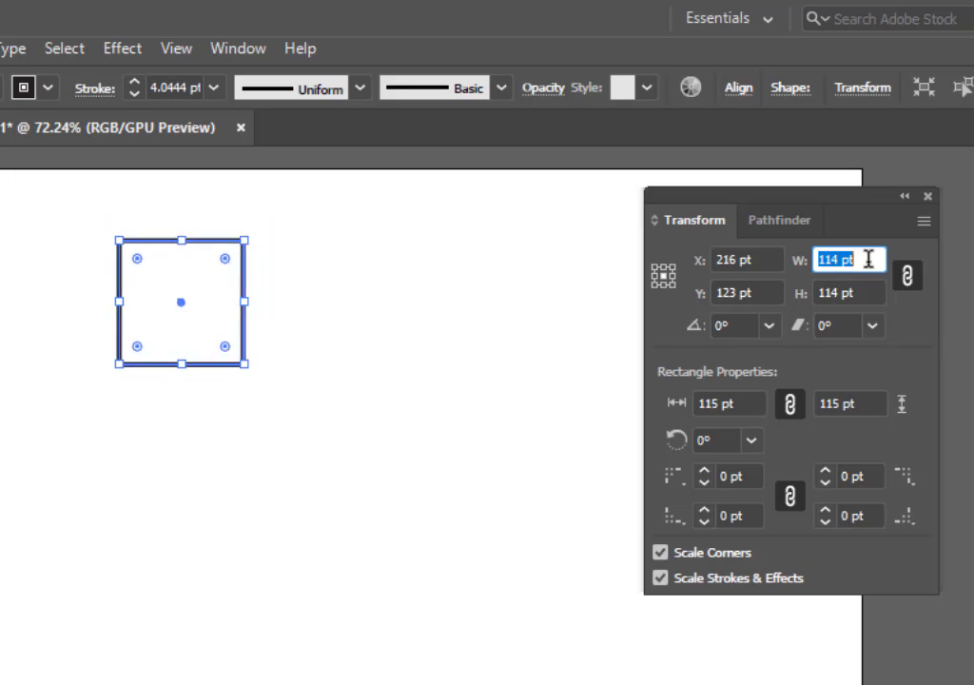
pyautogui.scroll(-13, 870, 260)
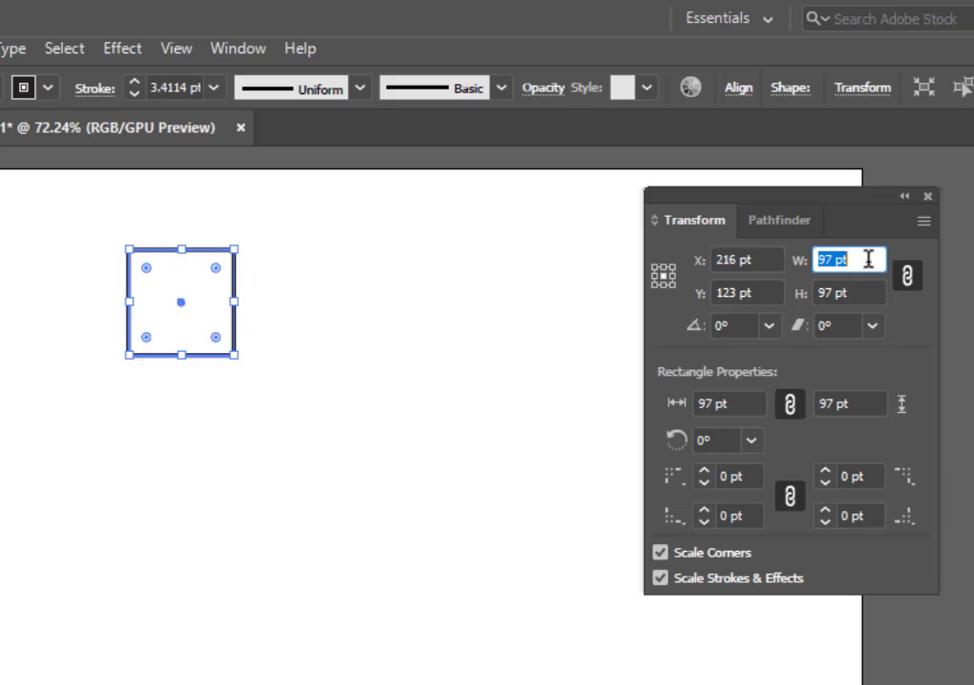
pyautogui.scroll(3, 869, 259)
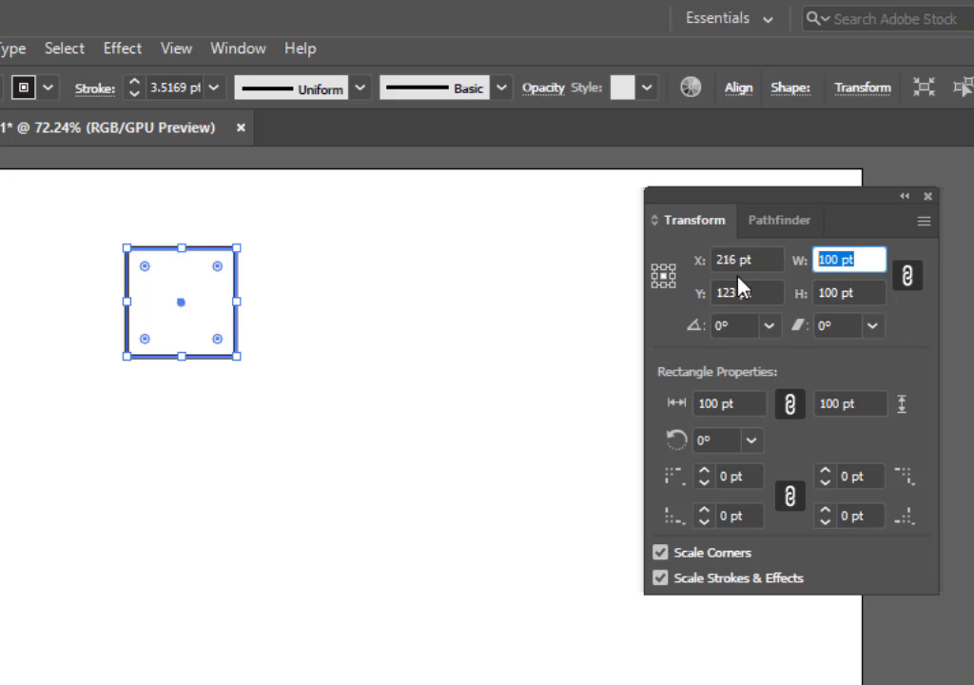
# Set the square's linked width to 50 pt and place a copy about 115 pt to its right at the same height.
pyautogui.write('50')
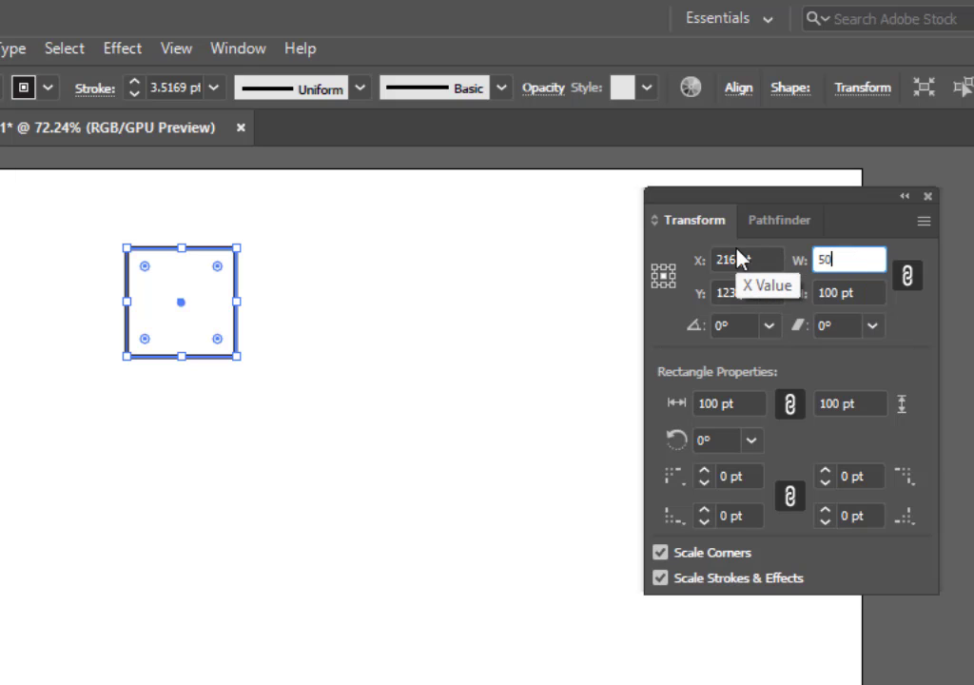
pyautogui.press('Return')
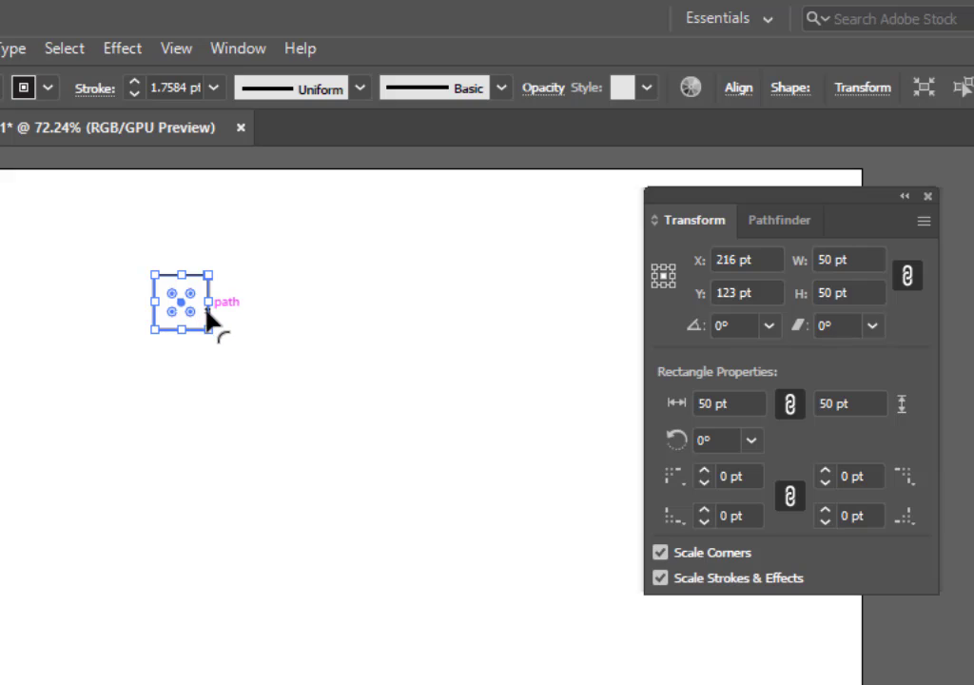
pyautogui.moveTo(207, 316); pyautogui.dragTo(335, 317)
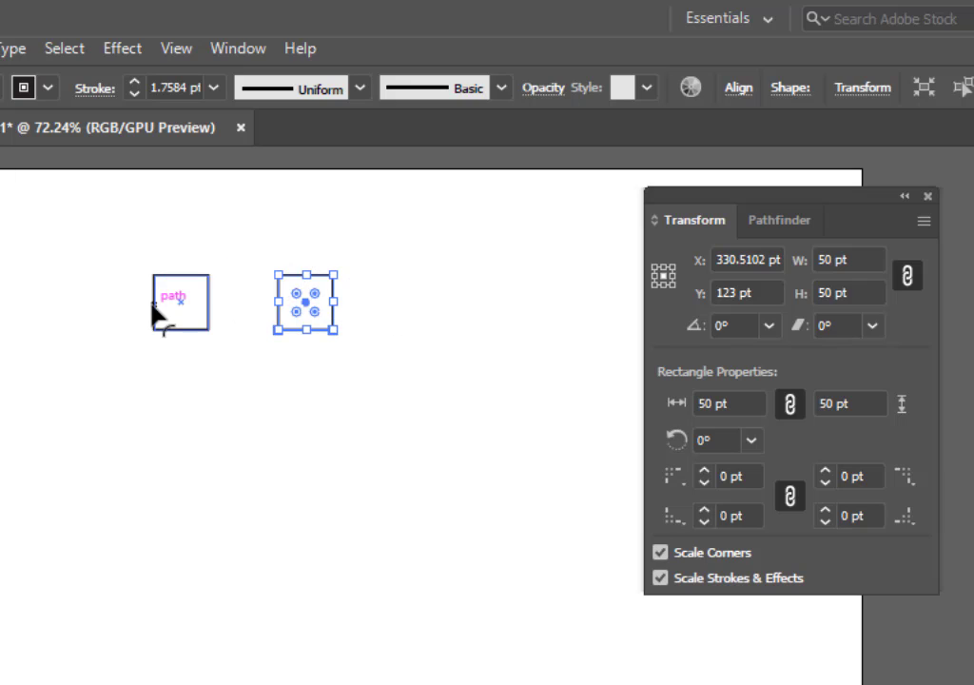
# Double the copied square's size to 100 pt by multiplying its W value with *2 while proportions are linked.
pyautogui.click(841, 260)
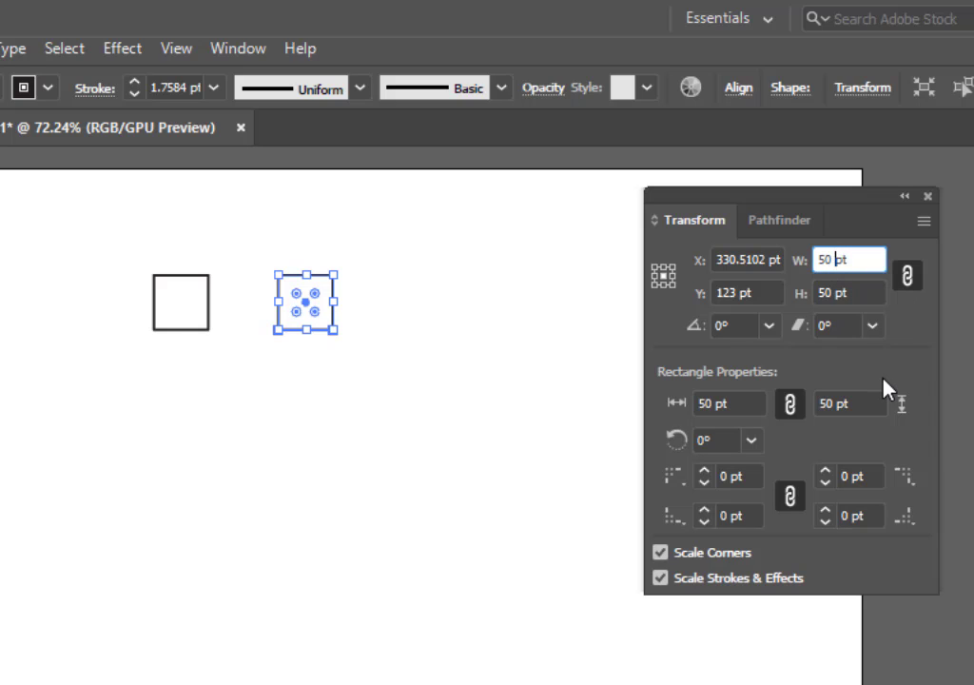
pyautogui.write('*2')
pyautogui.press('Return')
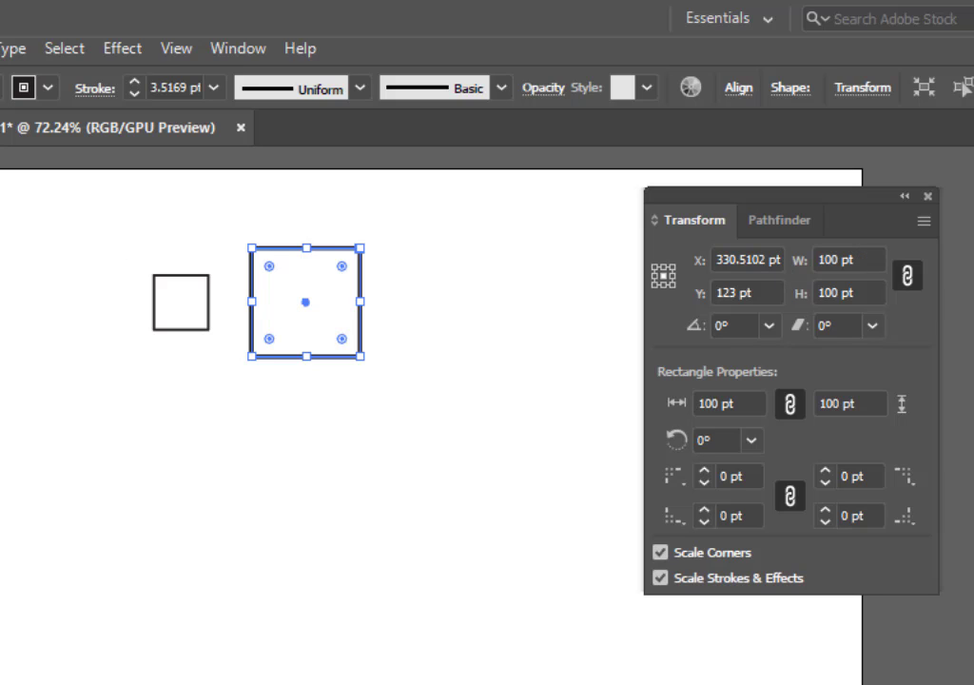
# Place a copy of the 100 pt square about 174 pt to its right at the same height.
pyautogui.moveTo(105, 218); pyautogui.dragTo(476, 375)
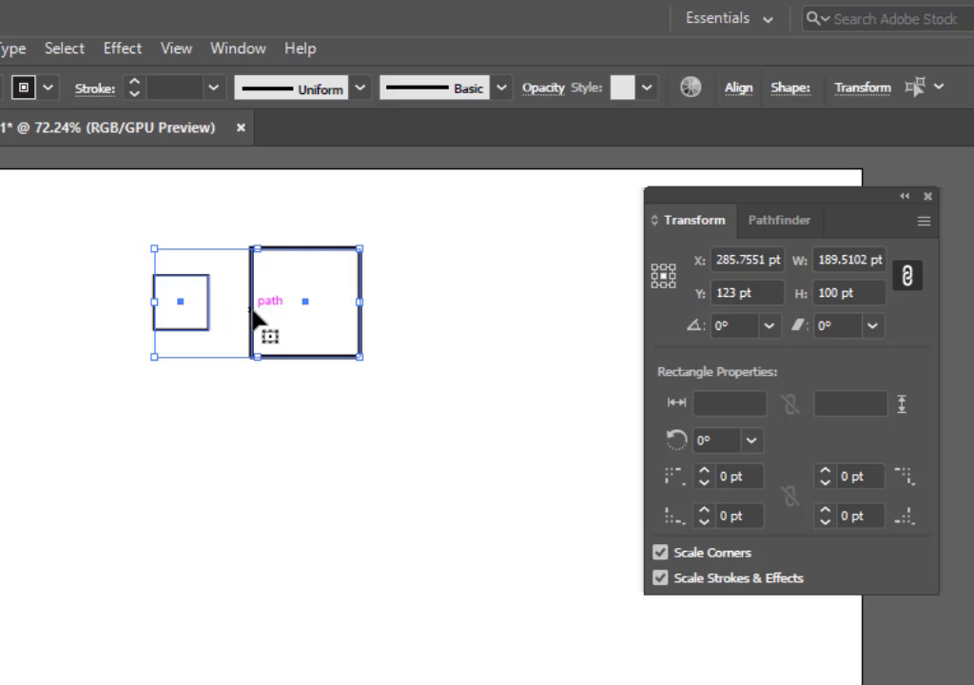
pyautogui.click(320, 428)
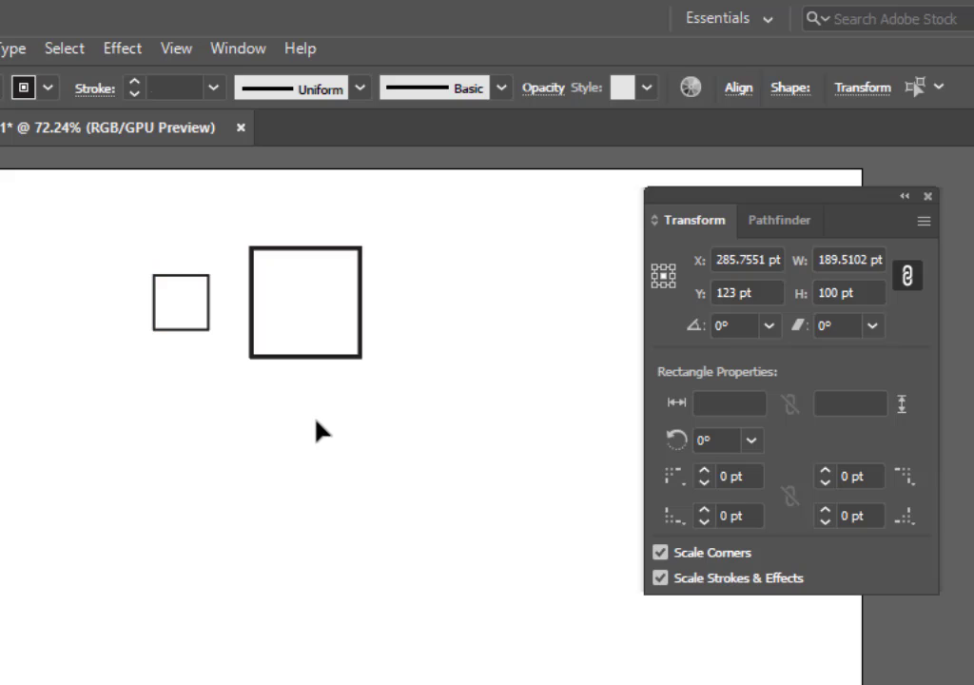
pyautogui.click(299, 358)
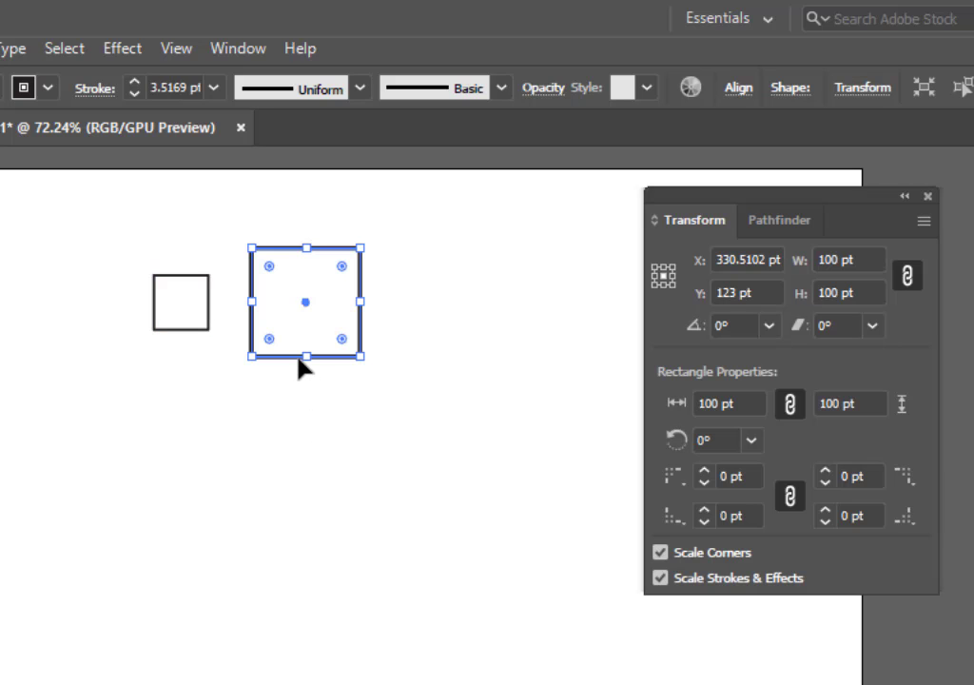
pyautogui.moveTo(327, 359); pyautogui.dragTo(517, 370)
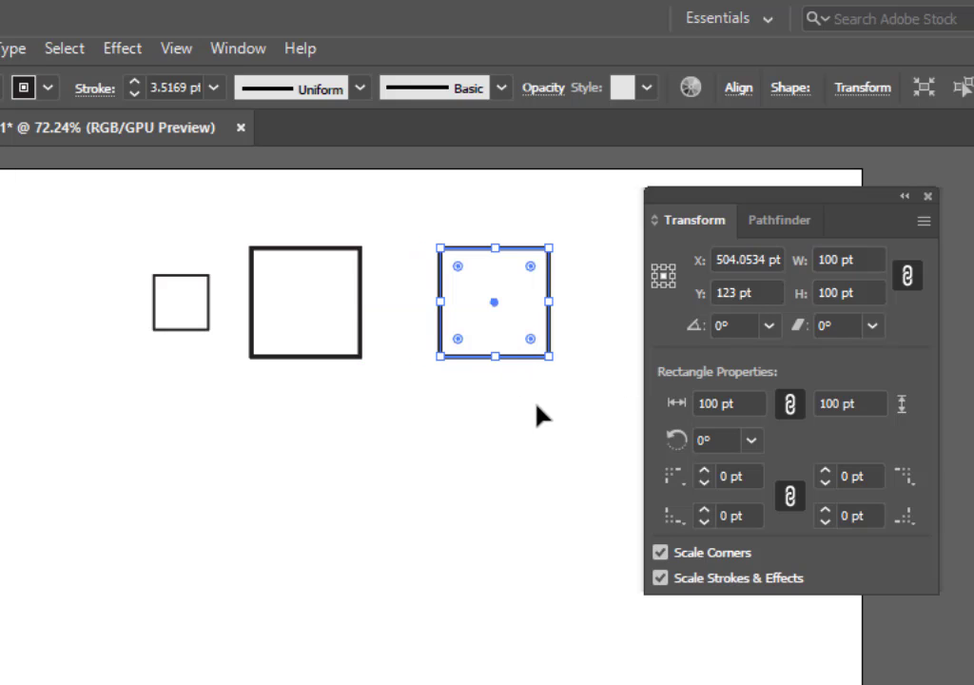
# Scale the new copy proportionally to 150 pt through its W value in the Transform panel, and deselect it.
pyautogui.click(842, 260)
pyautogui.scroll(20, 842, 260)
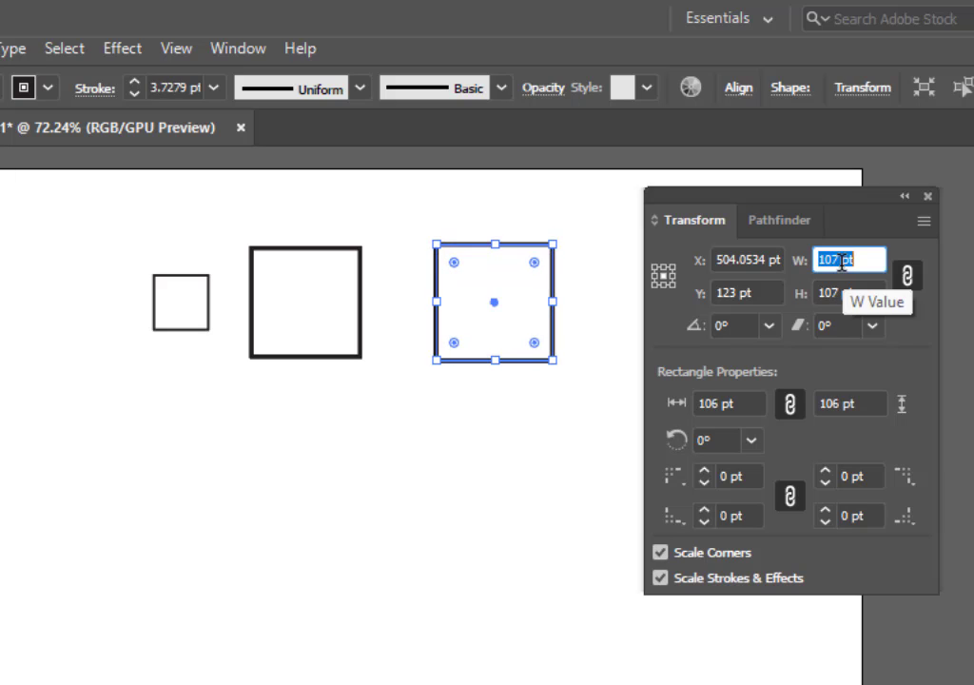
pyautogui.scroll(19, 842, 264)
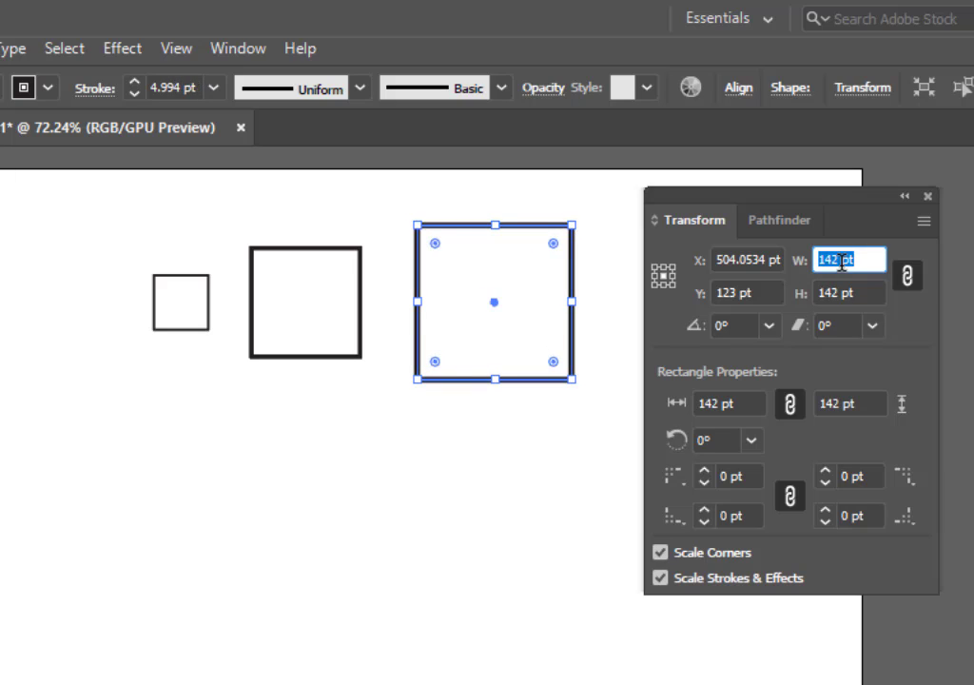
pyautogui.scroll(10, 841, 264)
pyautogui.scroll(-2, 841, 264)
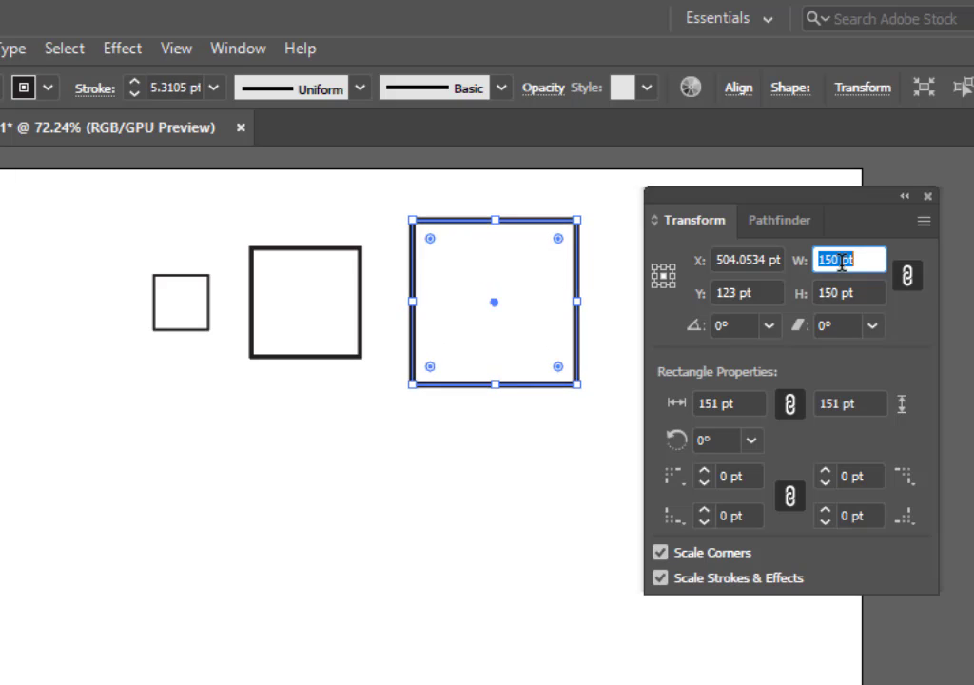
pyautogui.click(474, 446)
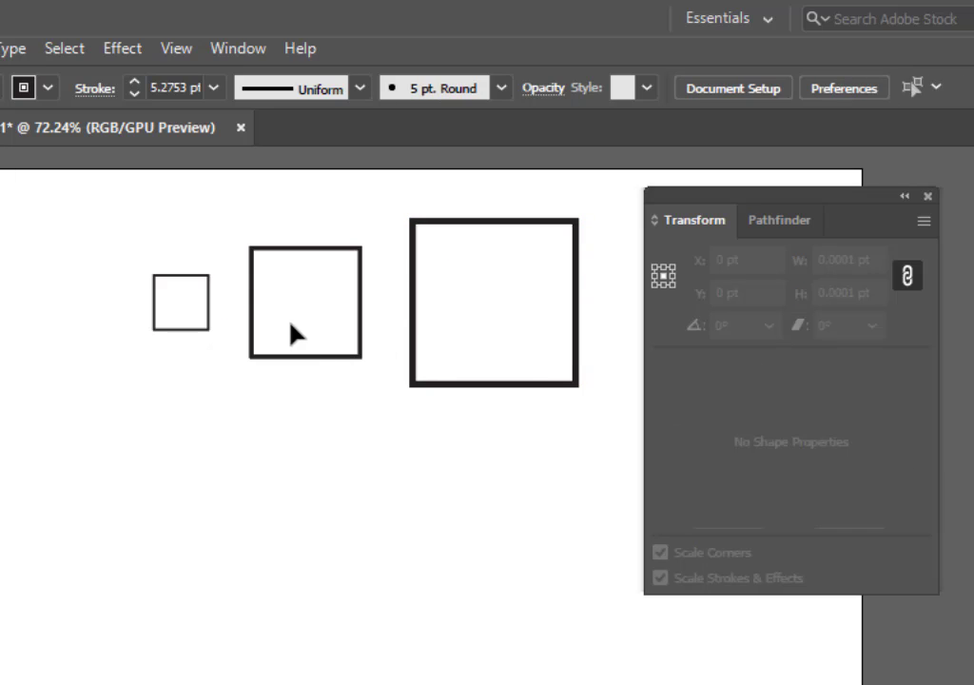
# Select the three squares, turn off Scale Strokes & Effects, and deselect them.
pyautogui.moveTo(127, 245); pyautogui.dragTo(468, 368)
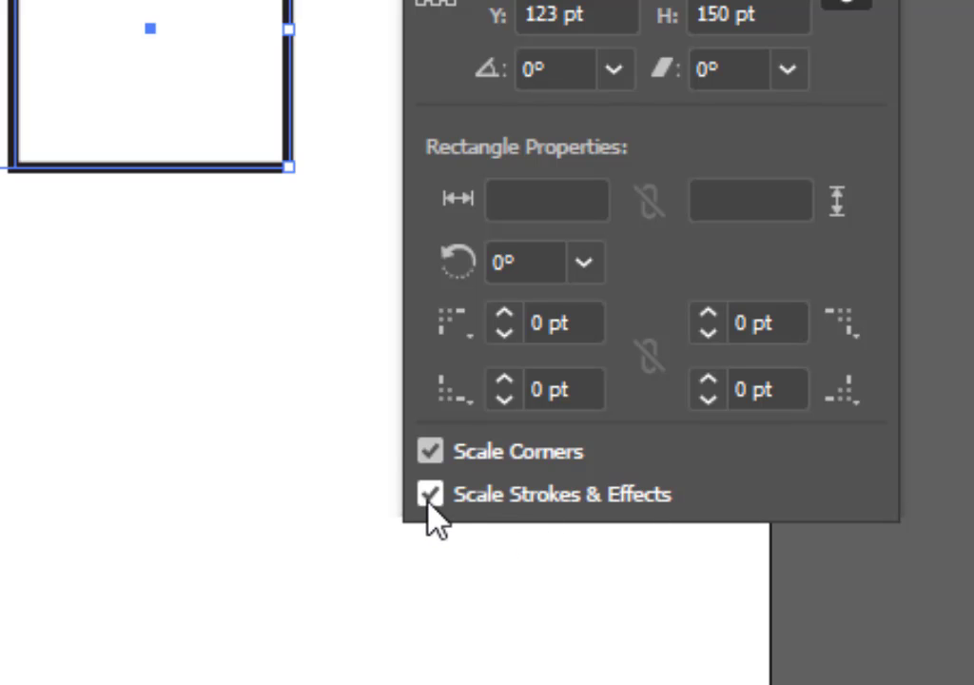
pyautogui.click(488, 478)
pyautogui.click(117, 441)
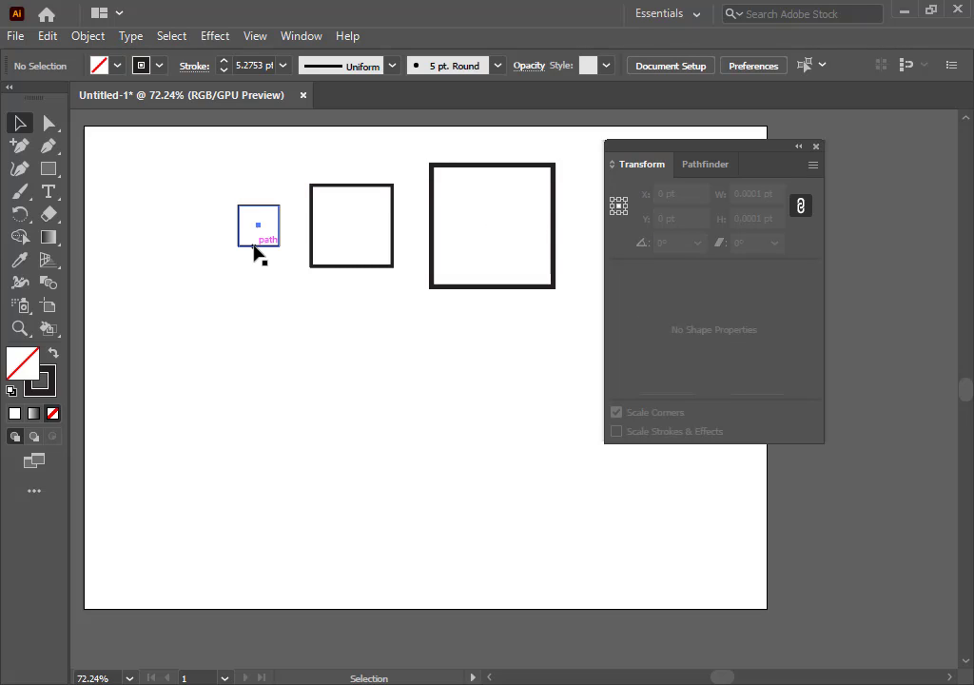
# Copy the 50 pt square about 123 pt right and 123 pt down, and double the copy's linked size with *2 in W.
pyautogui.moveTo(254, 249); pyautogui.dragTo(350, 342)
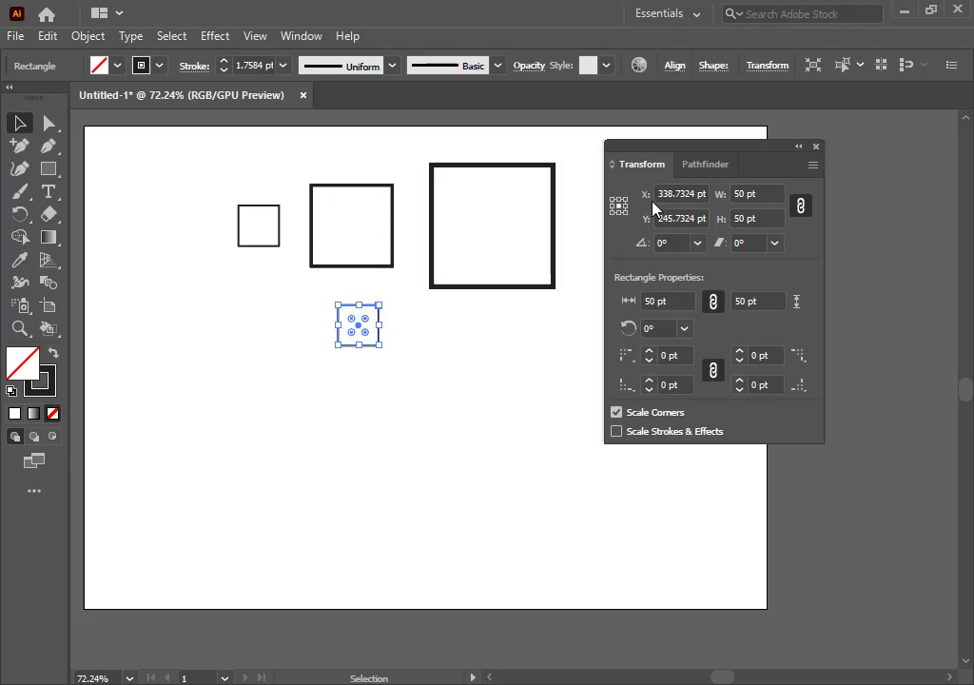
pyautogui.click(748, 194)
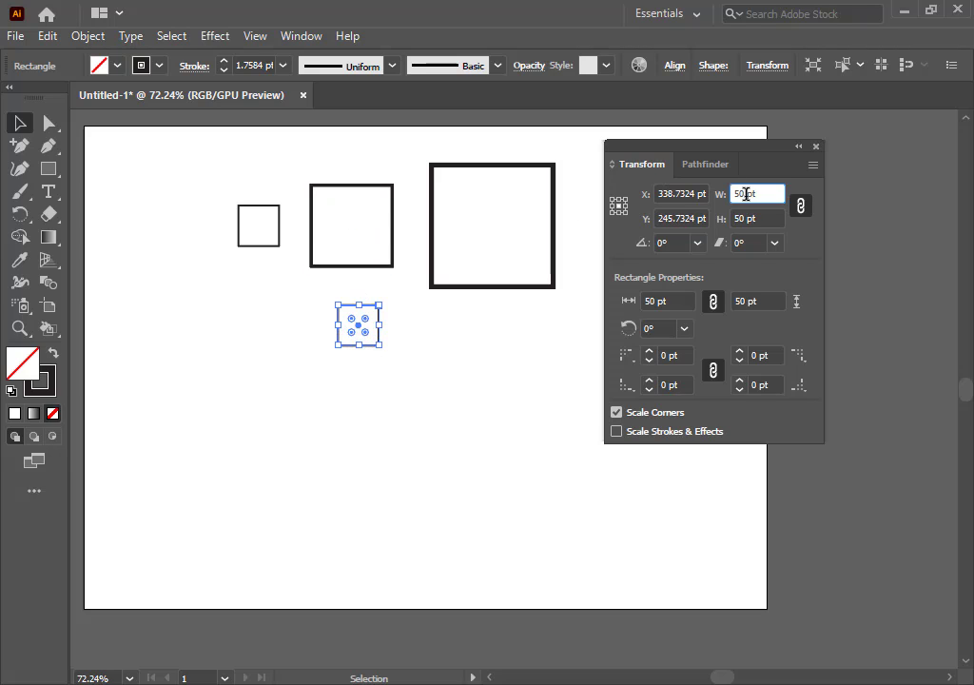
pyautogui.write('*')
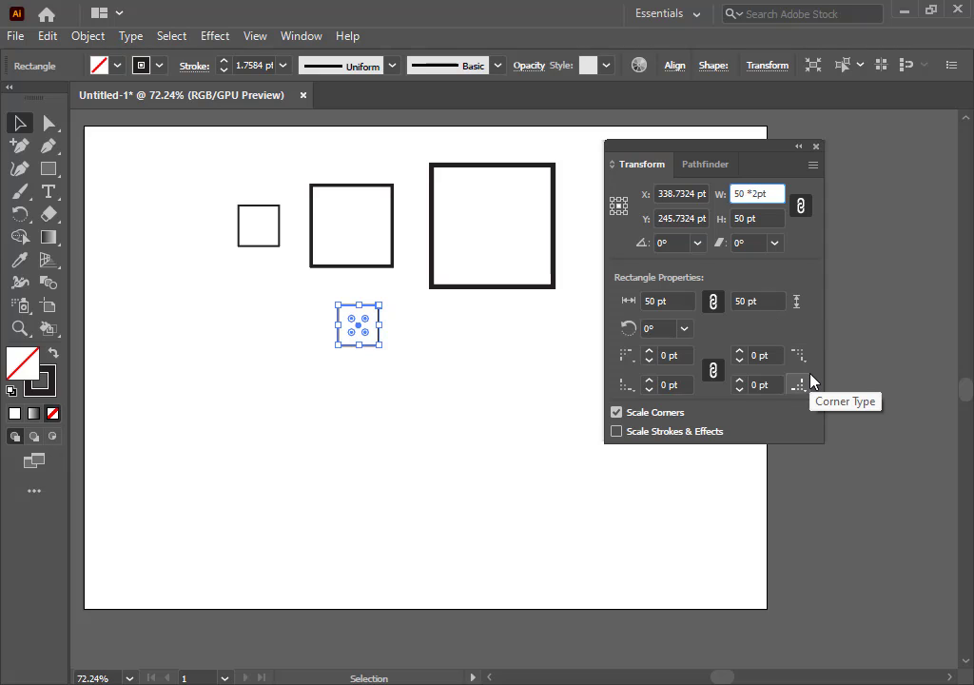
pyautogui.write('2')
pyautogui.press('Return')
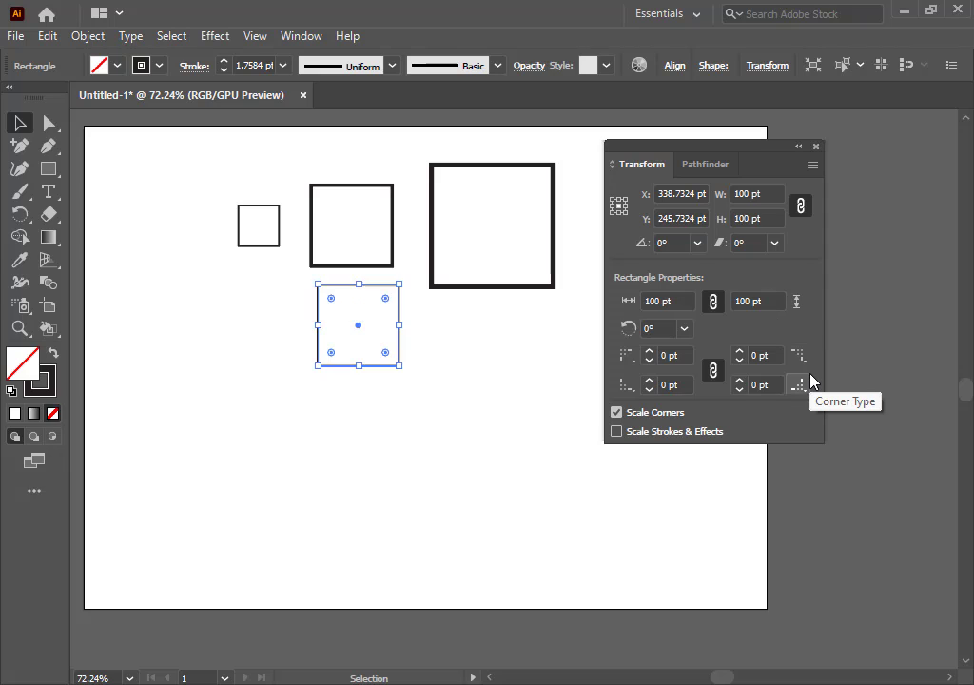
pyautogui.click(455, 421)
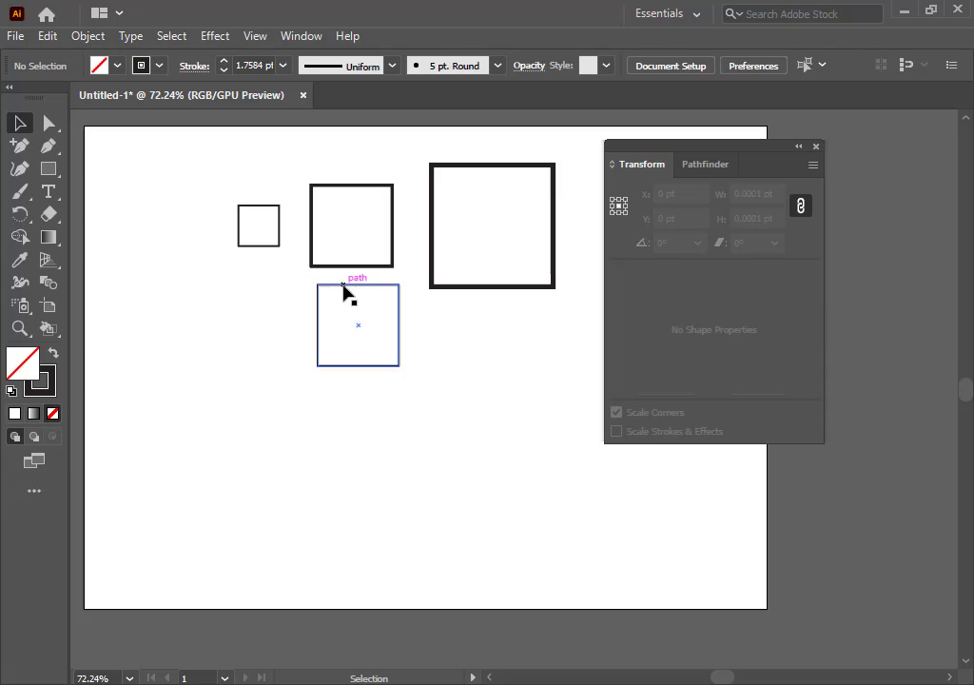
# Copy the thin-stroked 100 pt square about 175 pt right and 50 pt down, and set the copy's linked width to 150 pt.
pyautogui.click(357, 325)
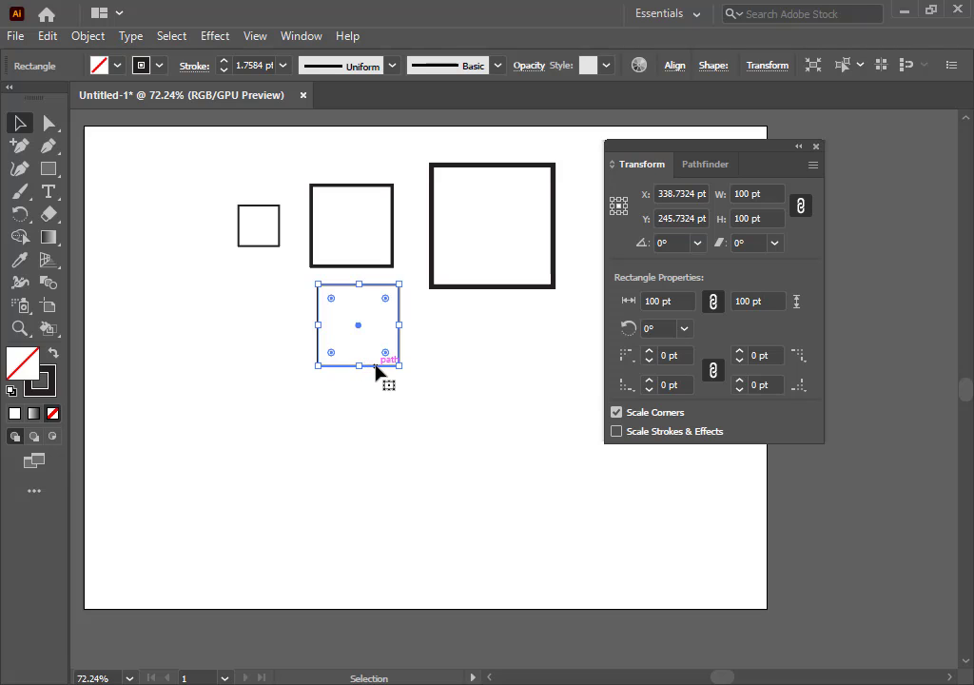
pyautogui.moveTo(376, 367); pyautogui.dragTo(521, 406)
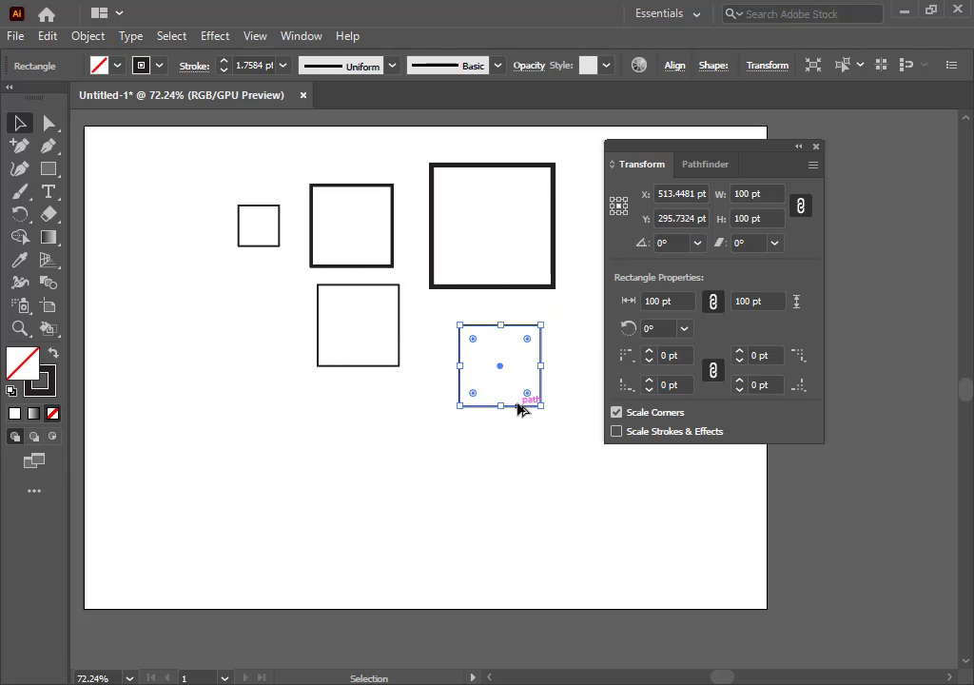
pyautogui.doubleClick(741, 194)
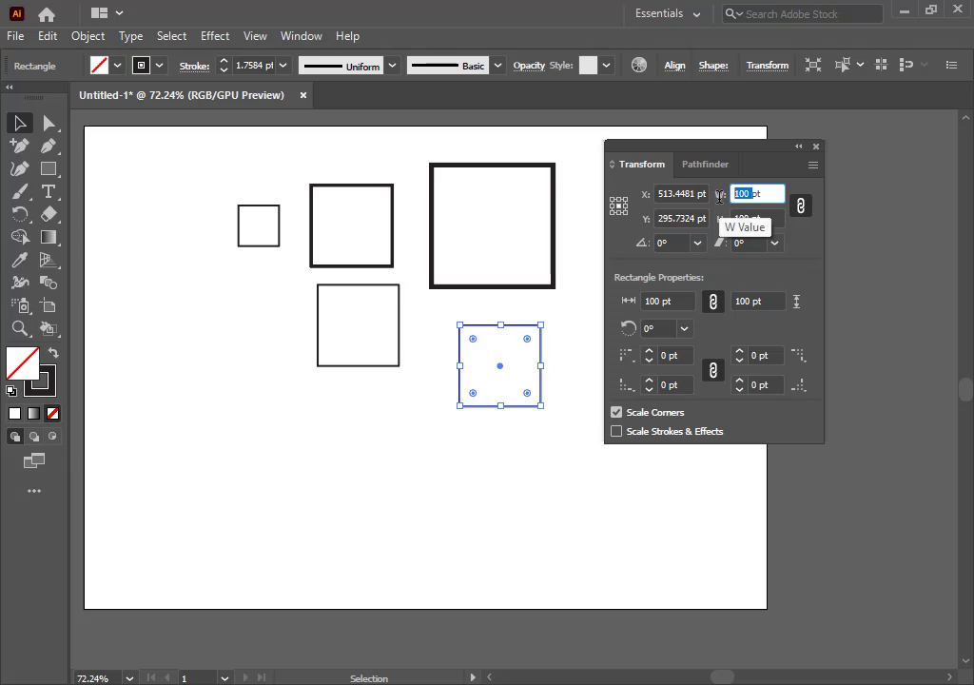
pyautogui.write('150')
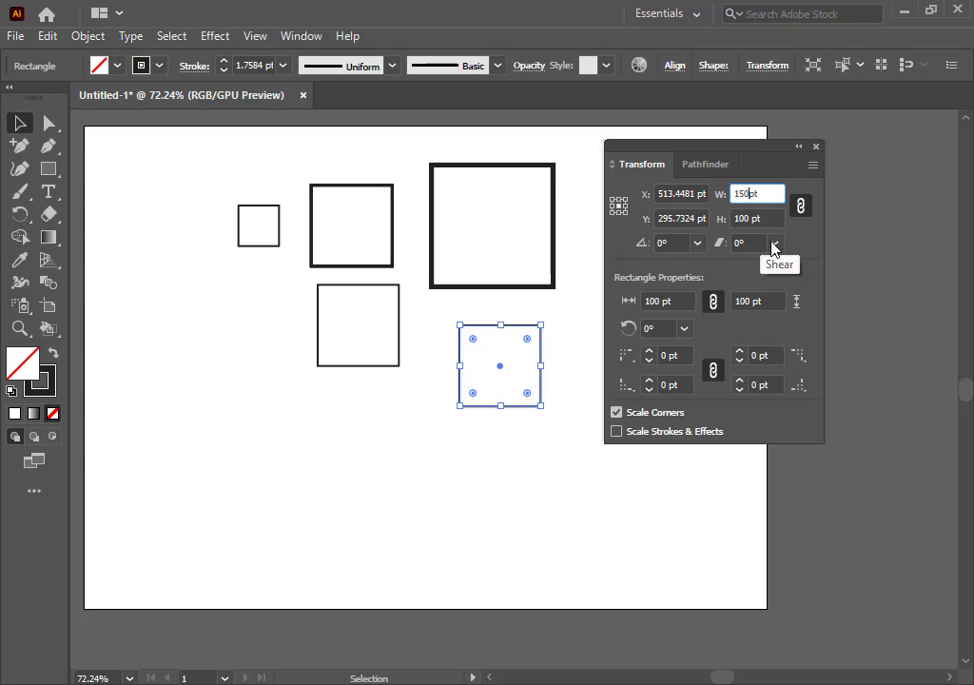
pyautogui.press('Return')
pyautogui.click(536, 497)
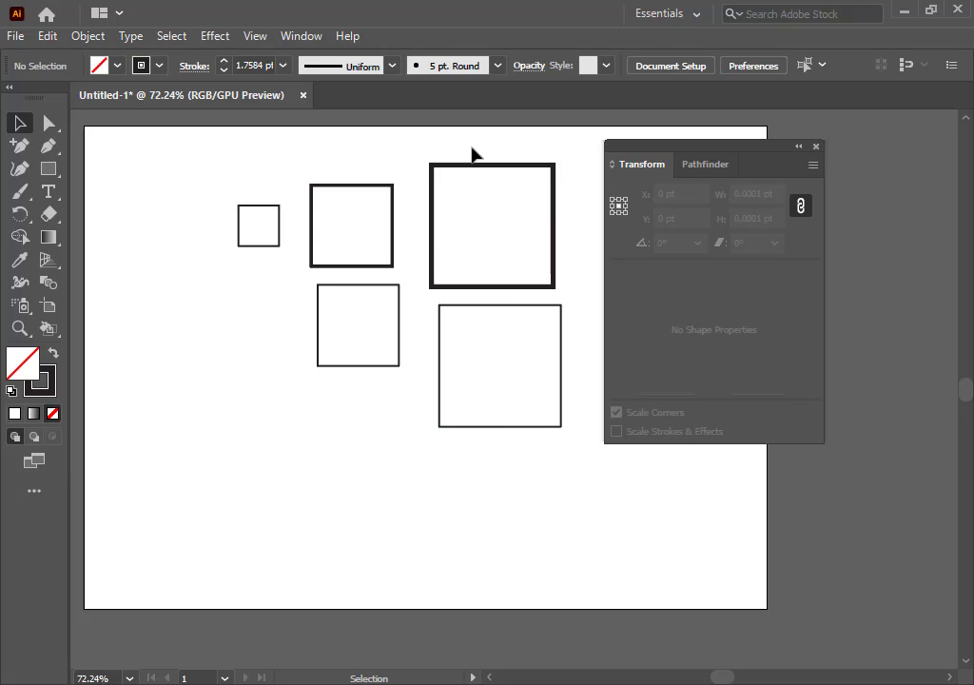
# Delete the two thin-stroked copies and the thick-stroked 100 pt and 150 pt squares, keeping only the 50 pt square.
pyautogui.moveTo(474, 152); pyautogui.dragTo(492, 257)
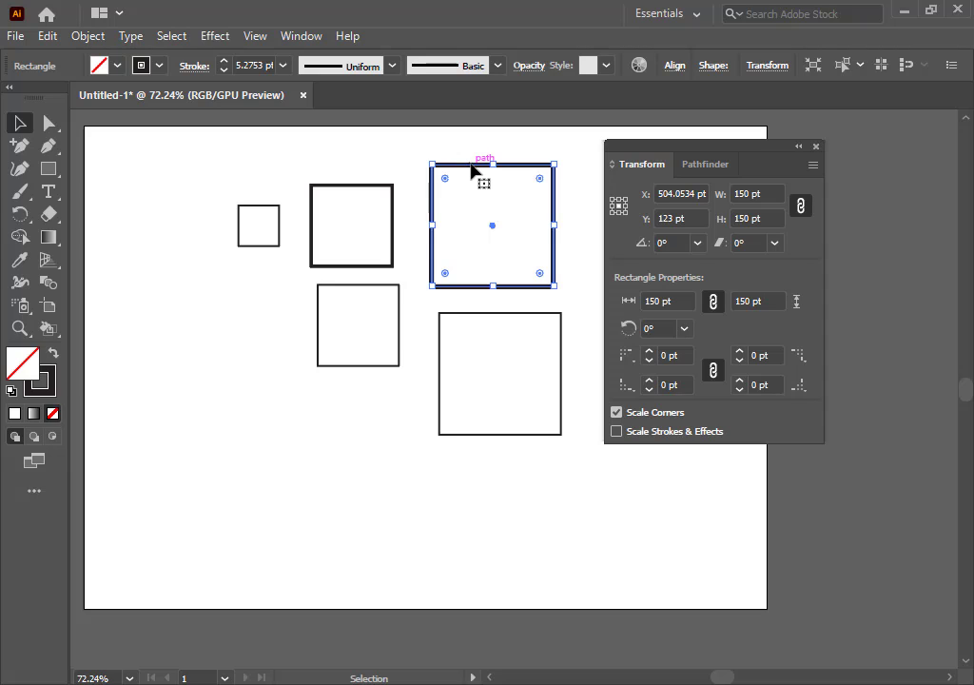
pyautogui.click(473, 331)
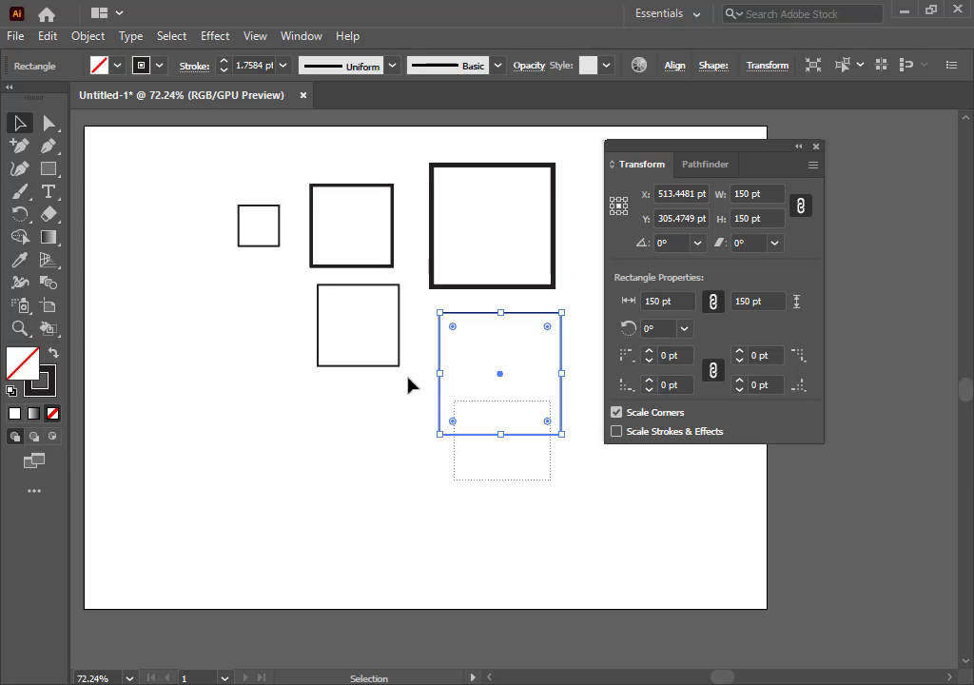
pyautogui.moveTo(408, 384); pyautogui.dragTo(301, 347)
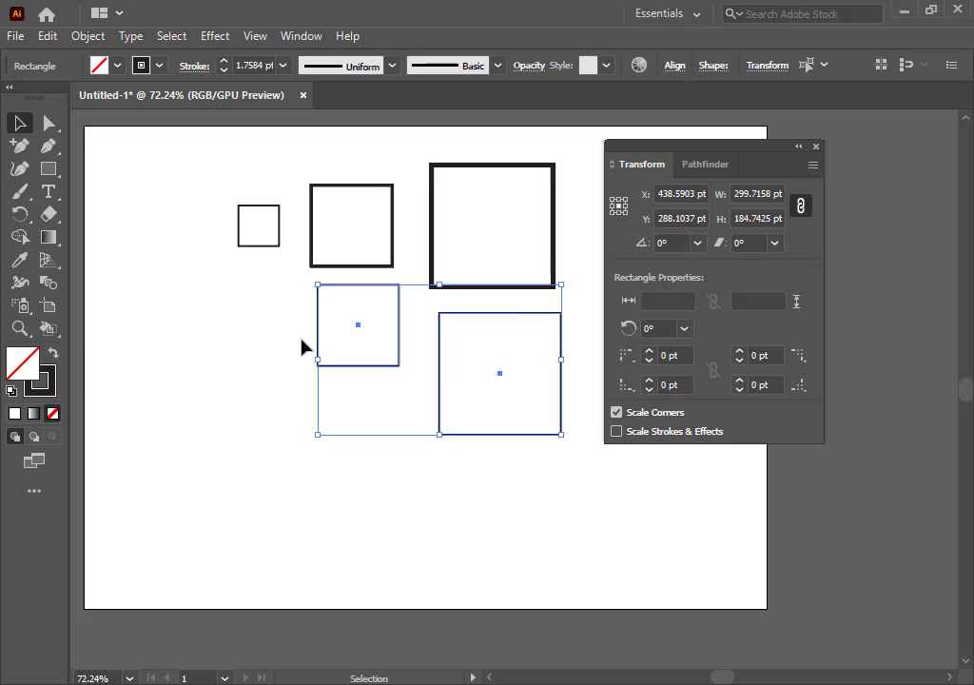
pyautogui.press('Delete')
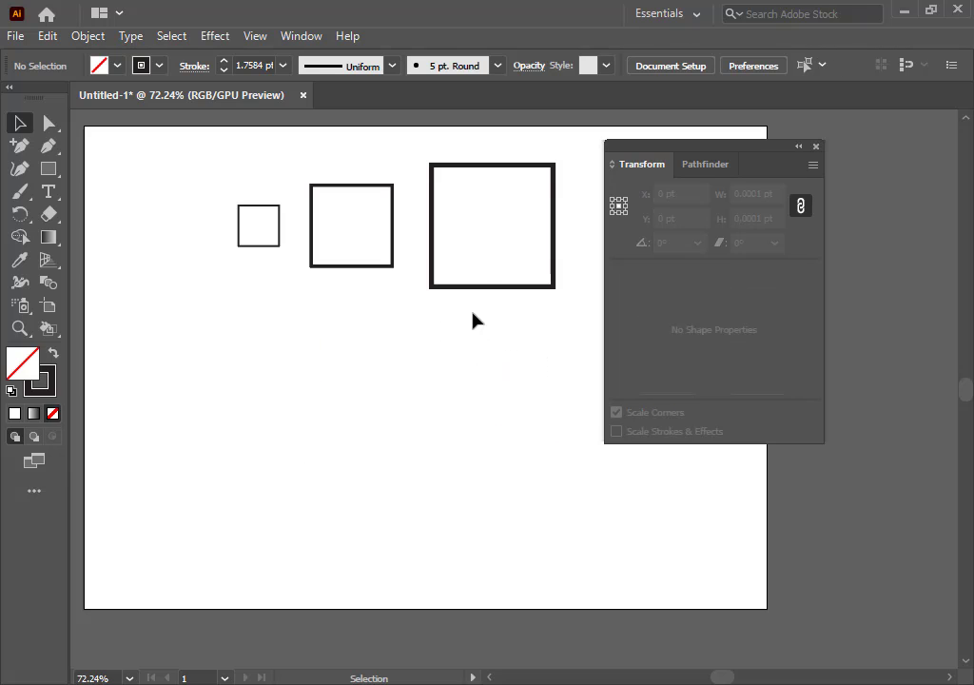
pyautogui.moveTo(483, 322); pyautogui.dragTo(338, 233)
pyautogui.press('Delete')
# Select the remaining 50 pt square and rotate it gradually to 38° with the Transform panel's Rotate value.
pyautogui.moveTo(181, 174); pyautogui.dragTo(298, 292)
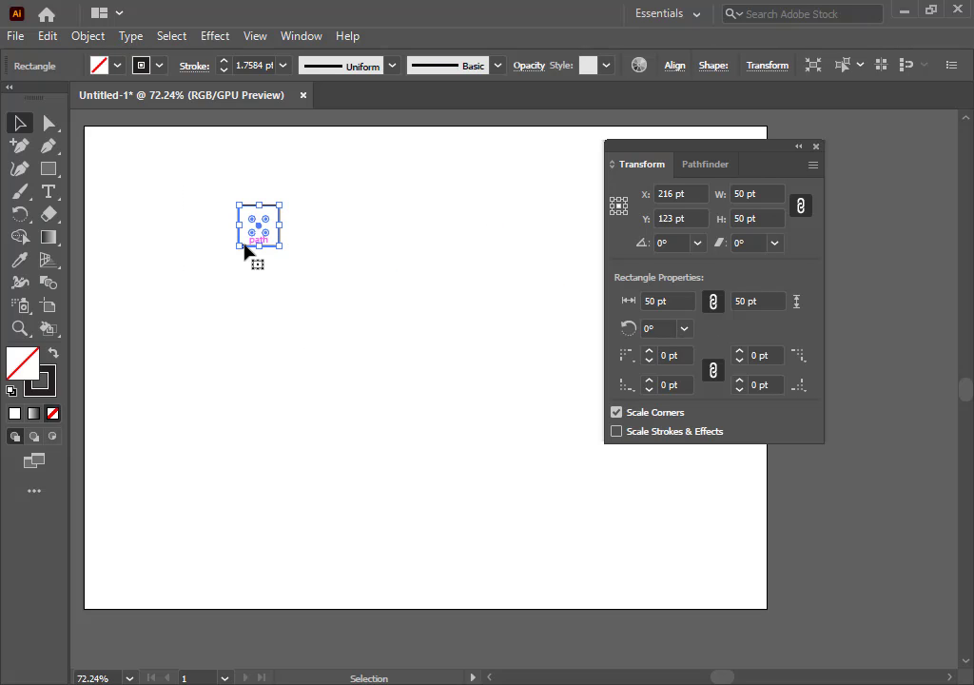
pyautogui.click(674, 242)
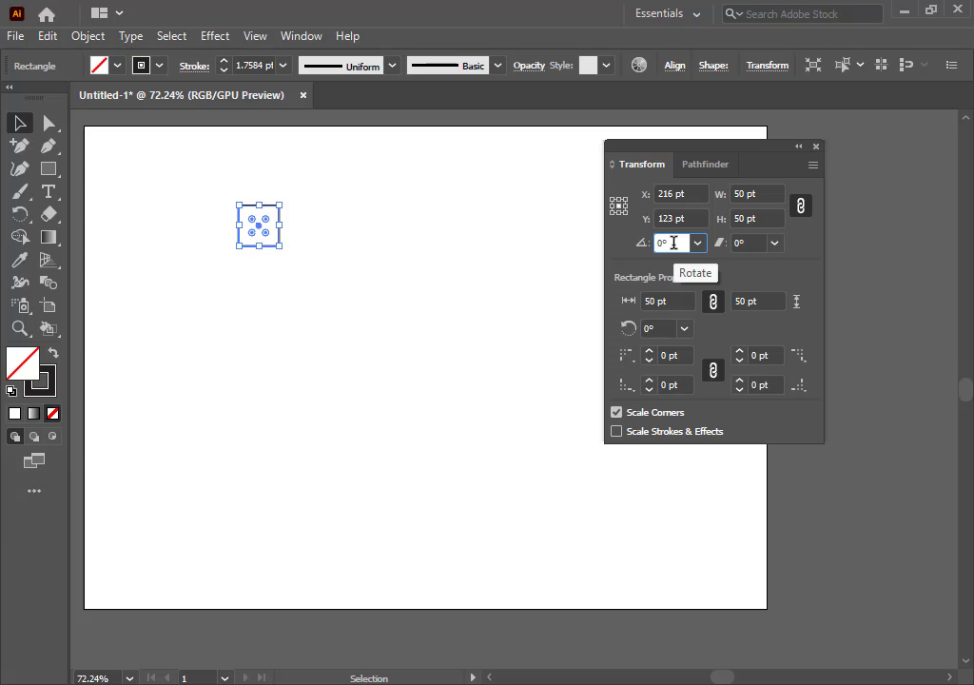
pyautogui.scroll(14, 674, 243)
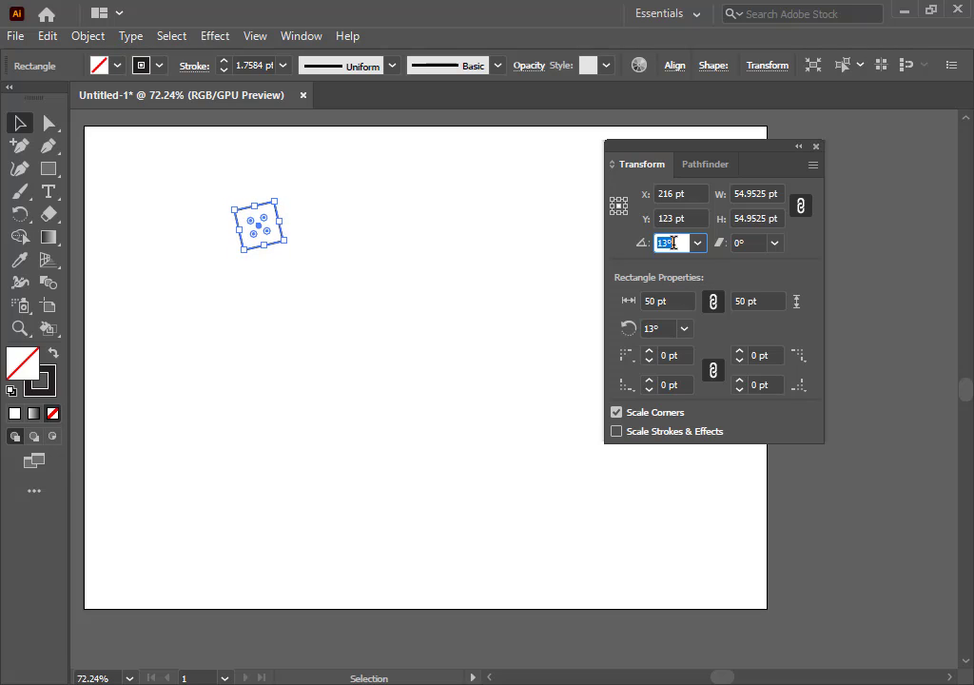
pyautogui.scroll(12, 674, 243)
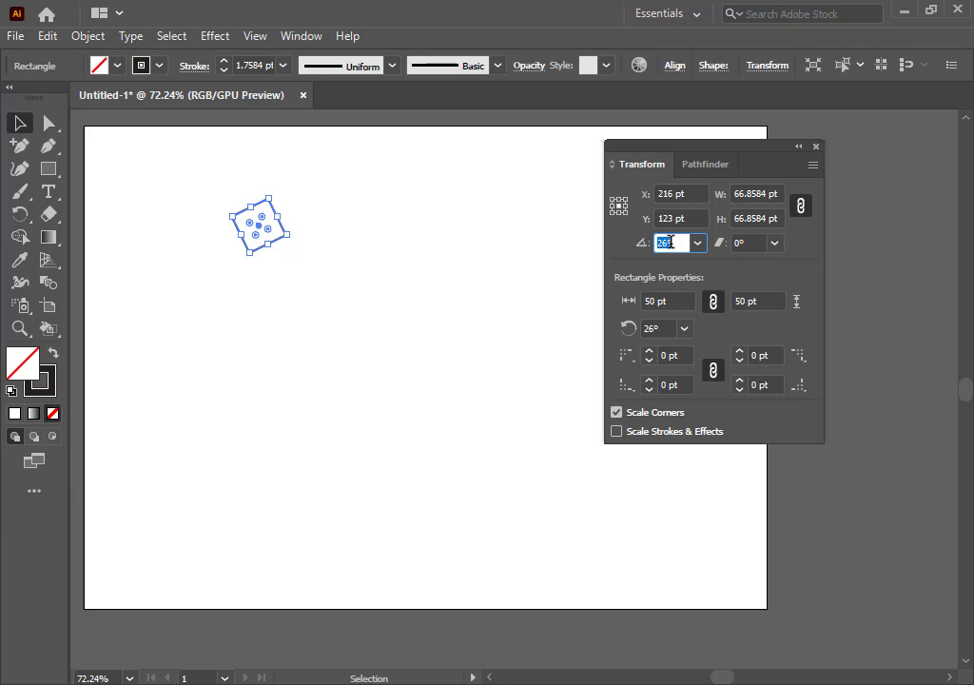
pyautogui.scroll(12, 677, 244)
# Try the preset rotation angles 30°, 90° and 60° on the square, and reset its rotation to 0°.
pyautogui.click(700, 247)
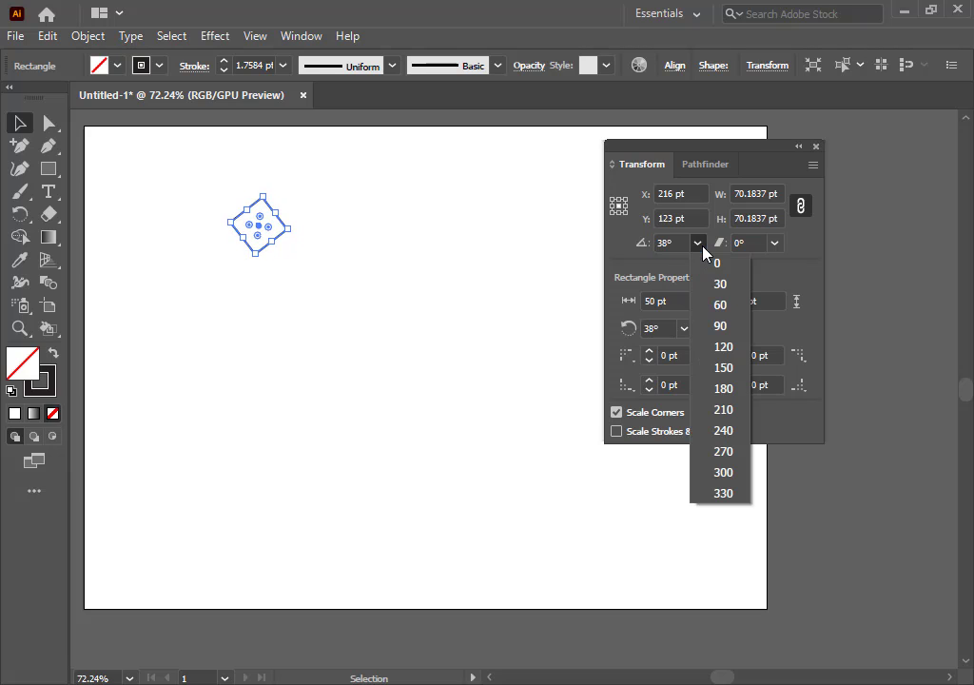
pyautogui.click(718, 286)
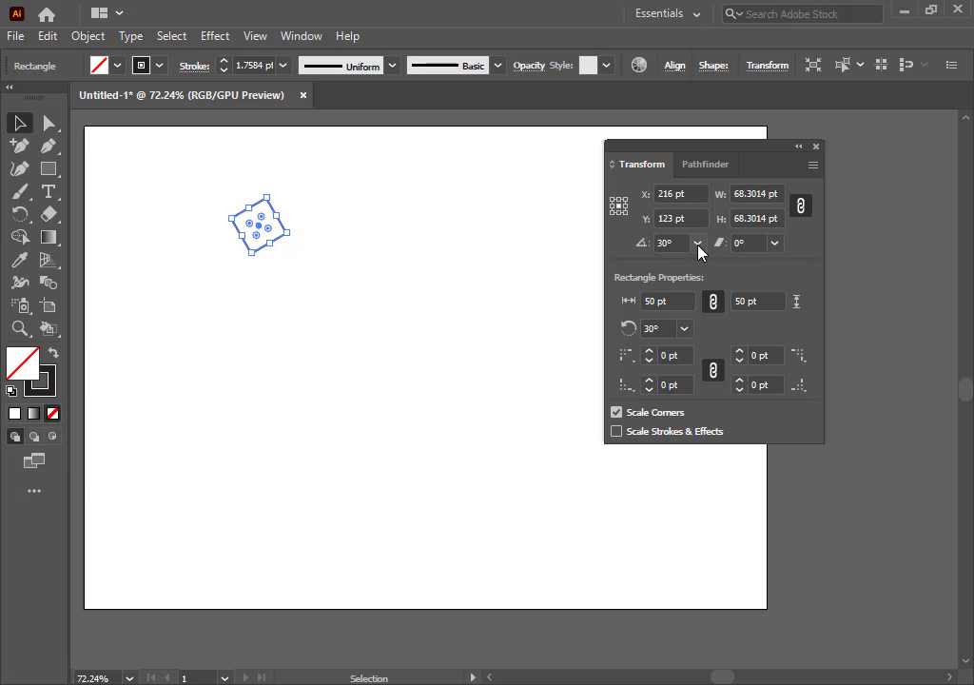
pyautogui.click(698, 245)
pyautogui.click(719, 328)
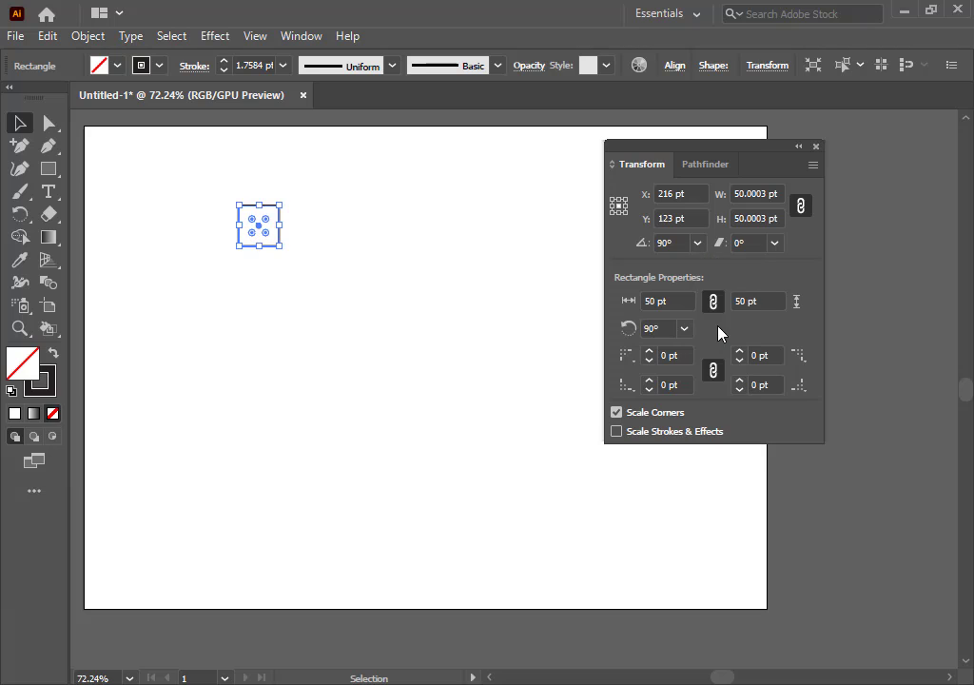
pyautogui.click(697, 245)
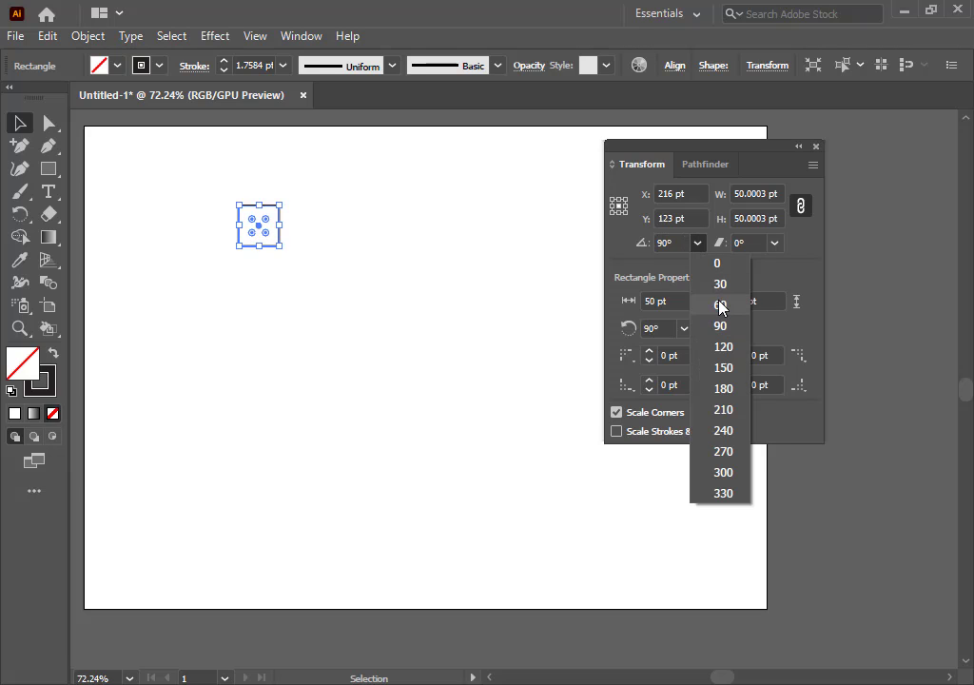
pyautogui.click(720, 304)
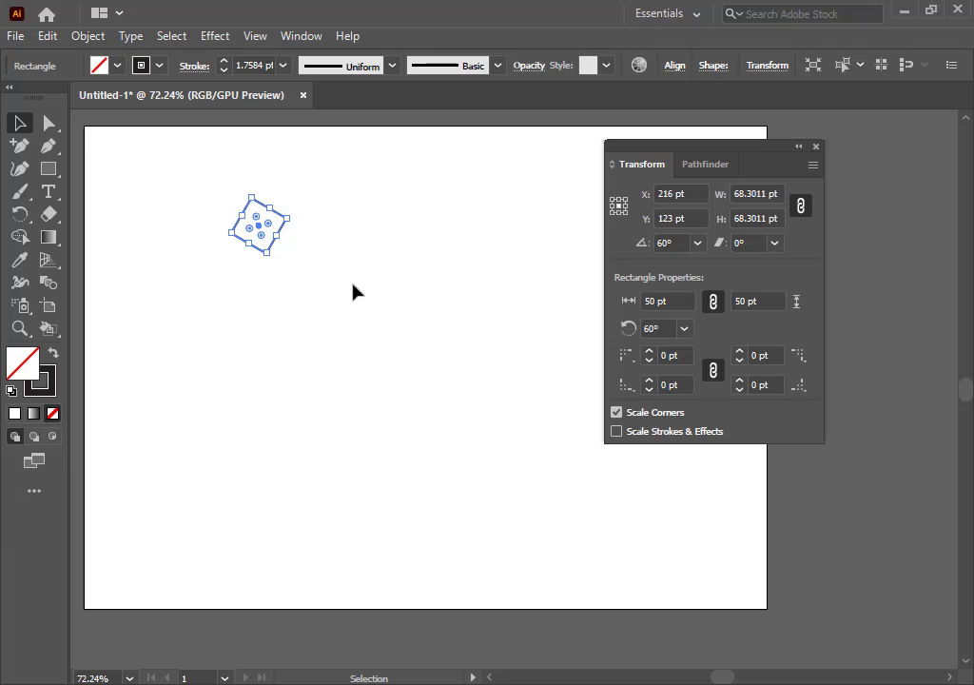
pyautogui.click(697, 245)
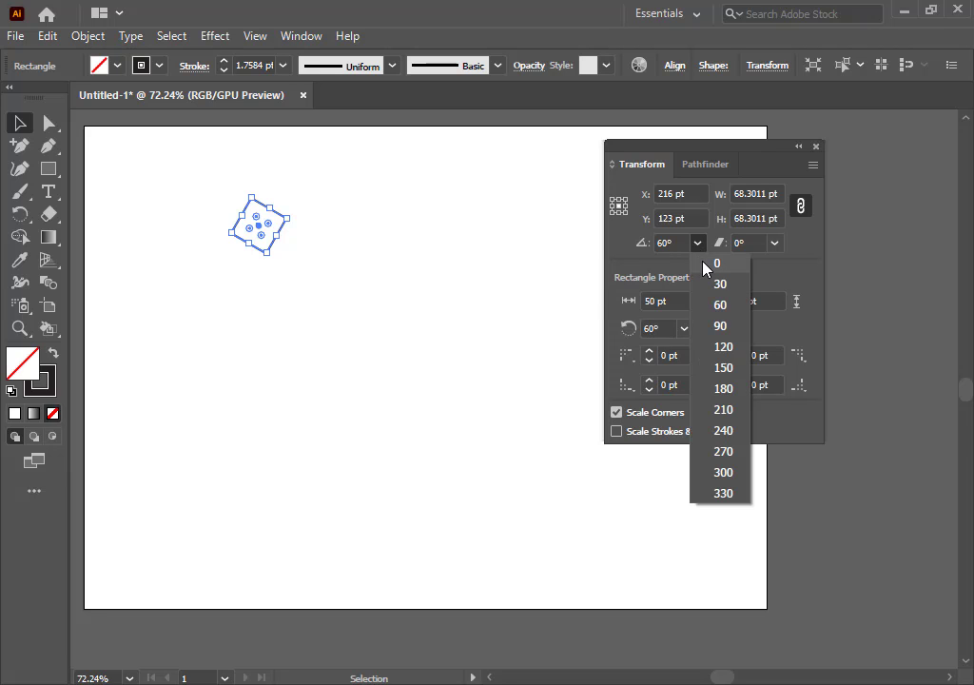
pyautogui.click(713, 263)
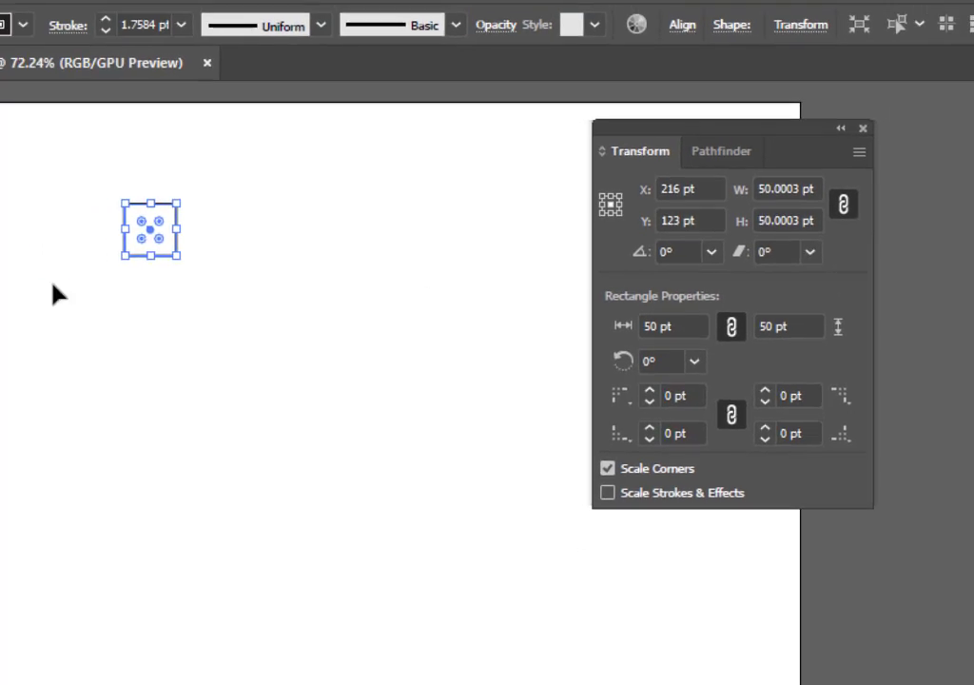
# Reveal the Shear Tool among the tools grouped with the Rotate Tool.
pyautogui.click(19, 215)
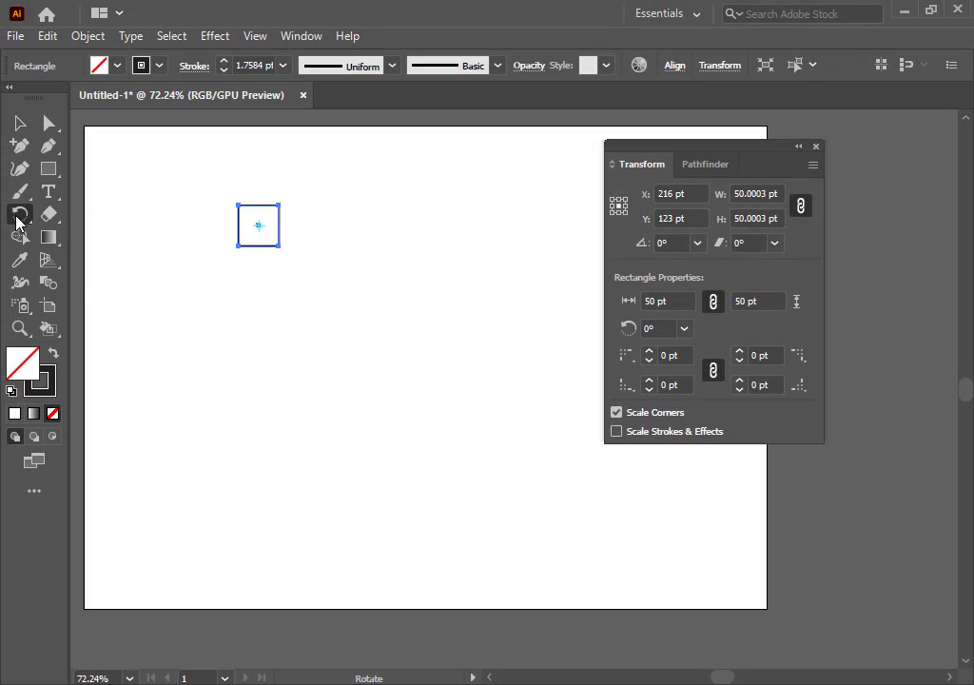
pyautogui.click(19, 217)
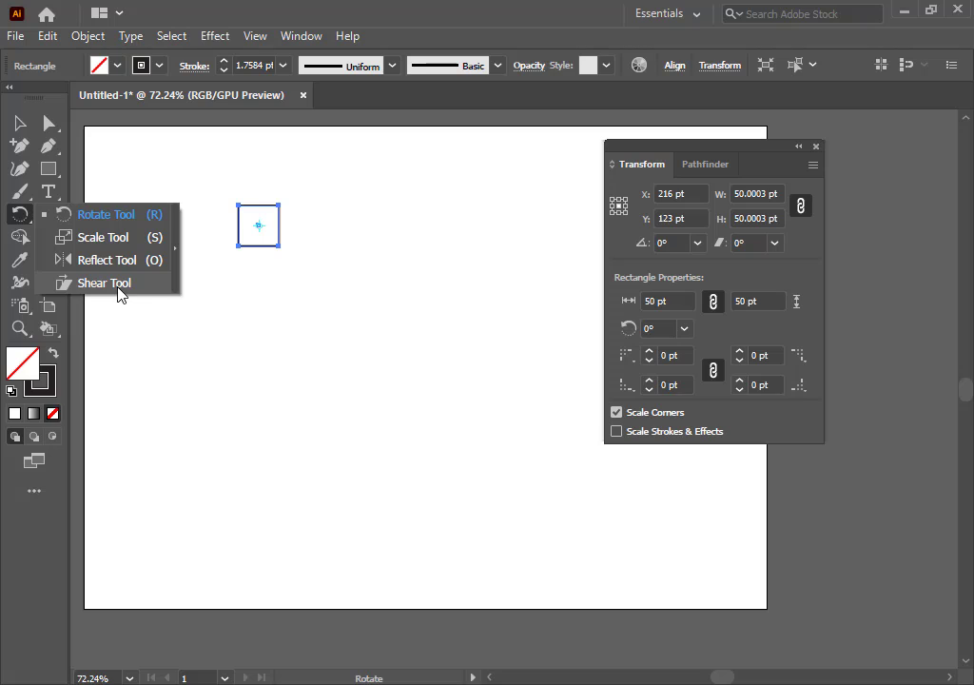
pyautogui.click(324, 307)
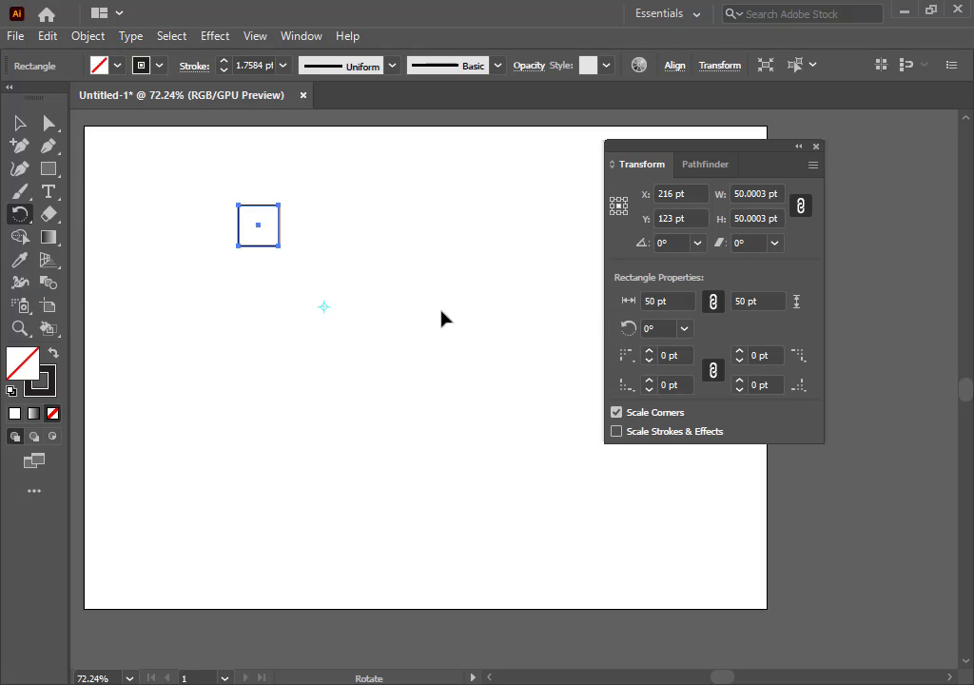
# Try shearing the square three times with the preset -45° angle, and apply the 0° shear preset.
pyautogui.click(774, 242)
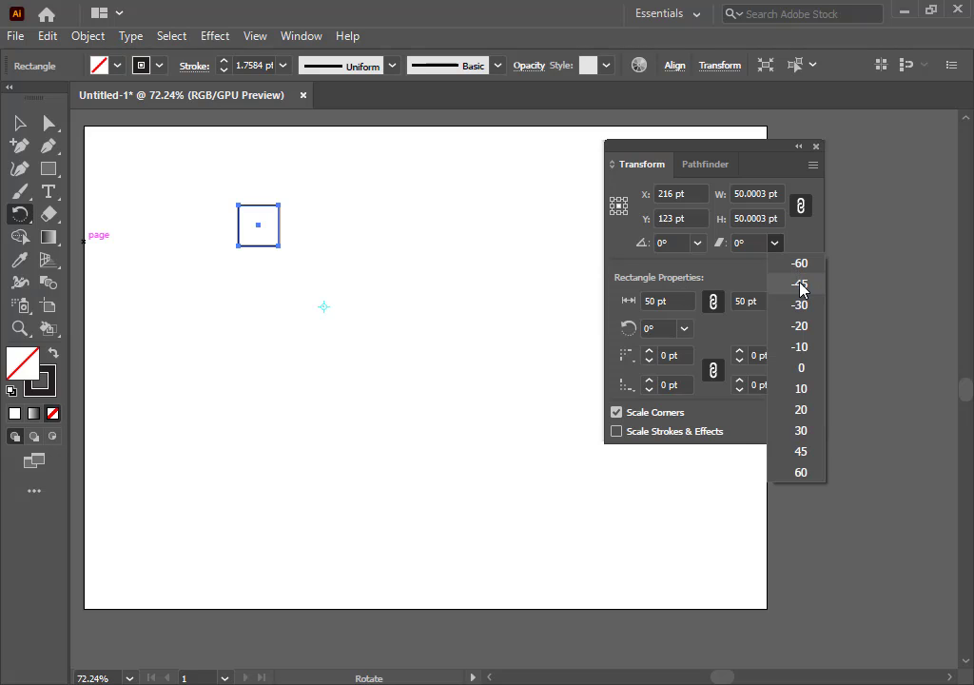
pyautogui.click(800, 283)
pyautogui.click(775, 243)
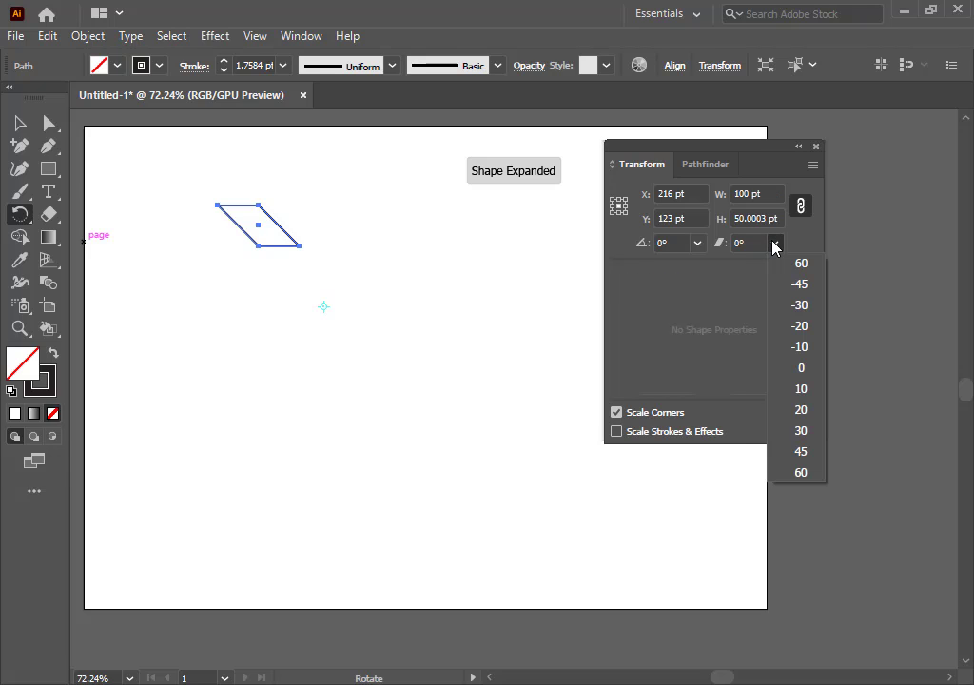
pyautogui.click(798, 285)
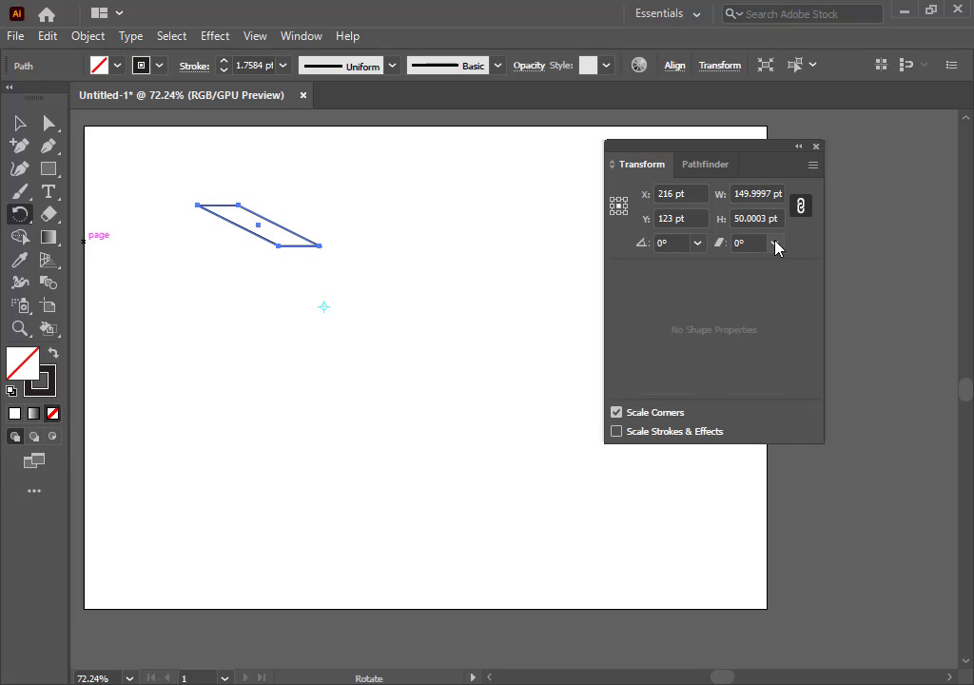
pyautogui.click(774, 244)
pyautogui.click(797, 282)
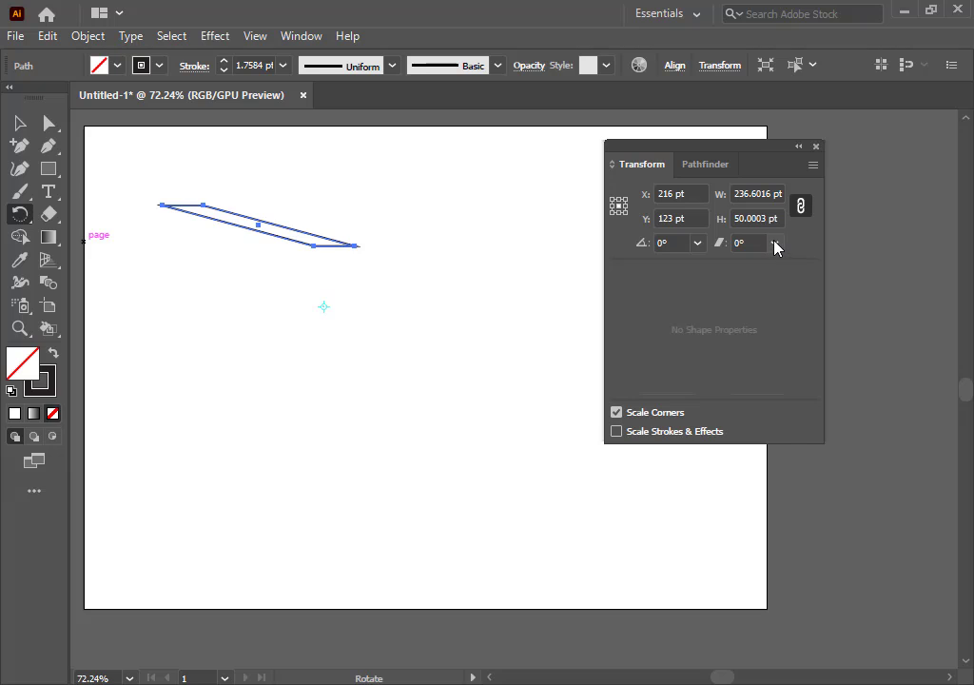
pyautogui.click(774, 243)
pyautogui.click(795, 374)
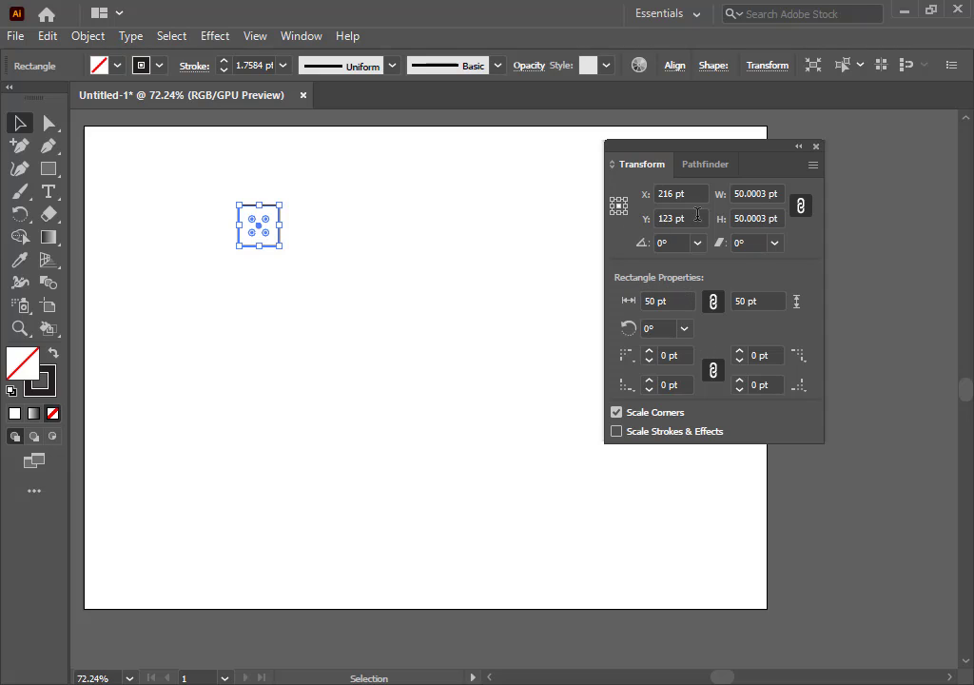
# Enlarge the square gradually to 111 pt by raising its rectangle width with width and height linked.
pyautogui.click(672, 303)
pyautogui.press('Up')
pyautogui.press('Up')
pyautogui.press('Up')
pyautogui.press('Up')
pyautogui.press('Up')
pyautogui.press('Up')
pyautogui.press('Up')
pyautogui.press('Up')
pyautogui.press('Up')
pyautogui.press('Up')
pyautogui.press('Up')
pyautogui.press('Up')
pyautogui.press('Up')
pyautogui.press('Up')
pyautogui.press('Up')
pyautogui.press('Up')
pyautogui.press('Up')
pyautogui.press('Up')
pyautogui.press('Up')
pyautogui.press('Up')
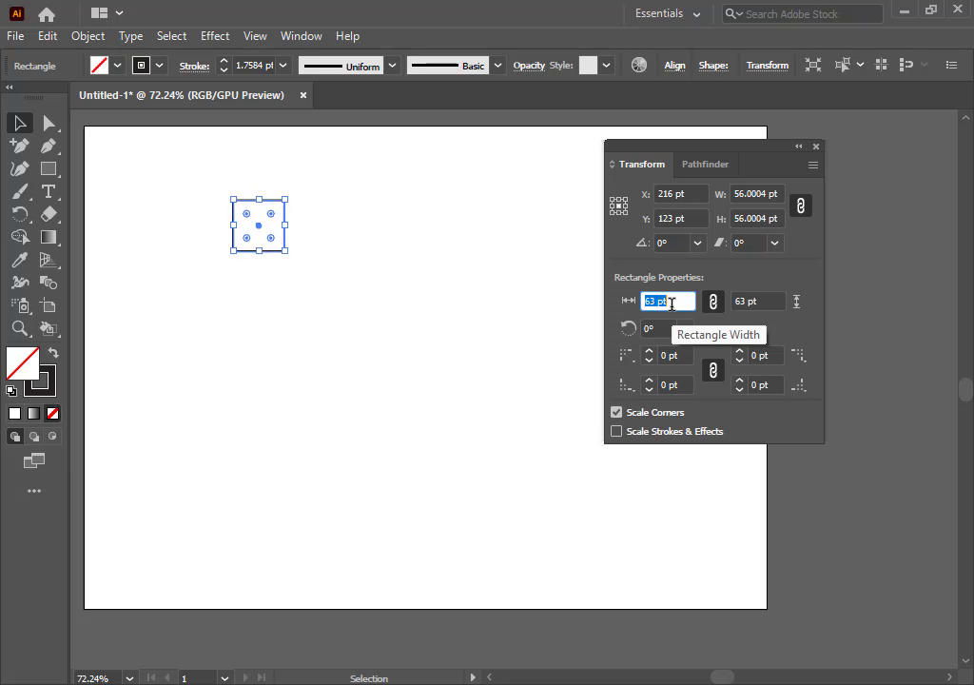
pyautogui.press('Up')
pyautogui.press('Up')
pyautogui.press('Up')
pyautogui.press('Up')
pyautogui.press('Up')
pyautogui.press('Up')
pyautogui.press('Up')
pyautogui.press('Up')
pyautogui.press('Up')
pyautogui.press('Up')
pyautogui.press('Up')
pyautogui.press('Up')
pyautogui.press('Up')
pyautogui.press('Up')
pyautogui.press('Up')
pyautogui.press('Up')
pyautogui.press('Up')
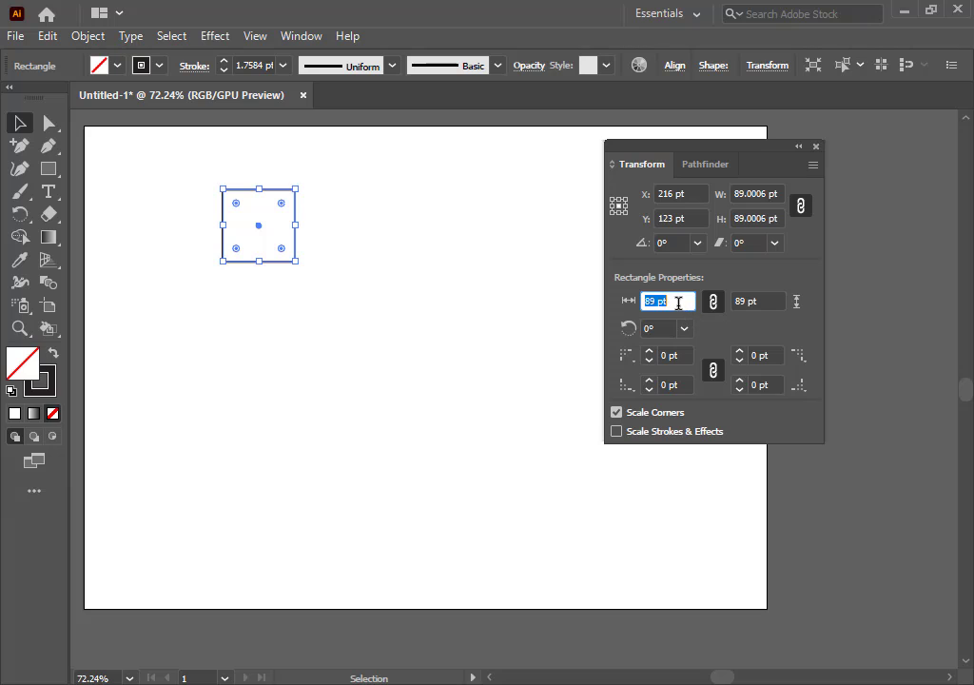
pyautogui.press('Up')
pyautogui.press('Up')
pyautogui.press('Up')
pyautogui.press('Up')
pyautogui.press('Up')
pyautogui.press('Up')
pyautogui.press('Up')
pyautogui.press('Up')
pyautogui.press('Up')
pyautogui.press('Up')
pyautogui.press('Up')
pyautogui.press('Up')
pyautogui.press('Up')
pyautogui.press('Up')
pyautogui.press('Up')
pyautogui.press('Up')
pyautogui.press('Up')
pyautogui.press('Up')
pyautogui.press('Up')
pyautogui.press('Up')
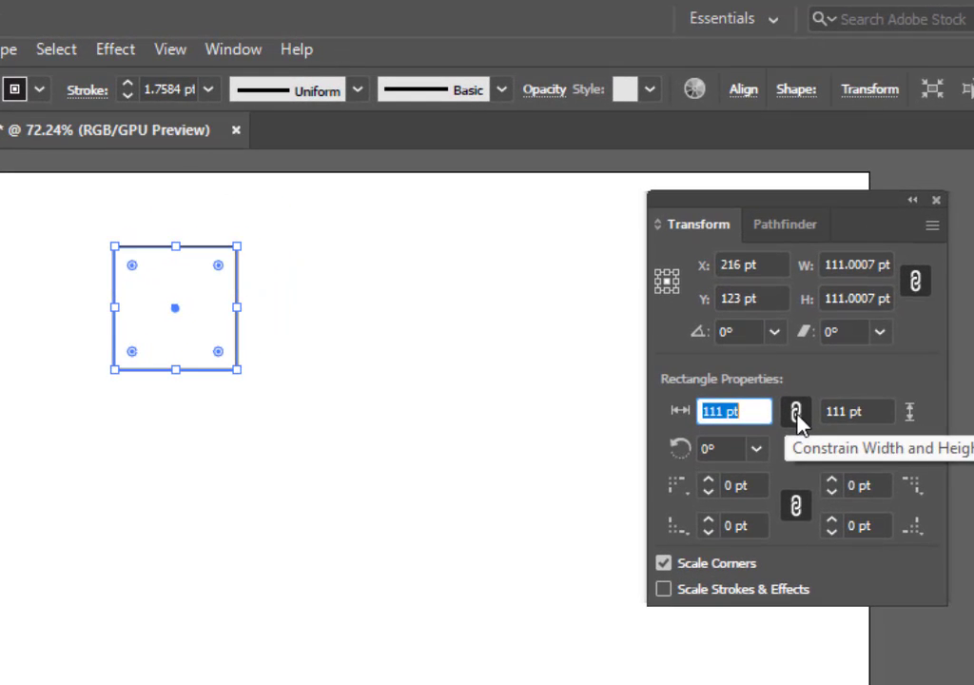
# Unlink the rectangle's width and height, and raise the width to 139 pt and the height to 140 pt.
pyautogui.click(715, 305)
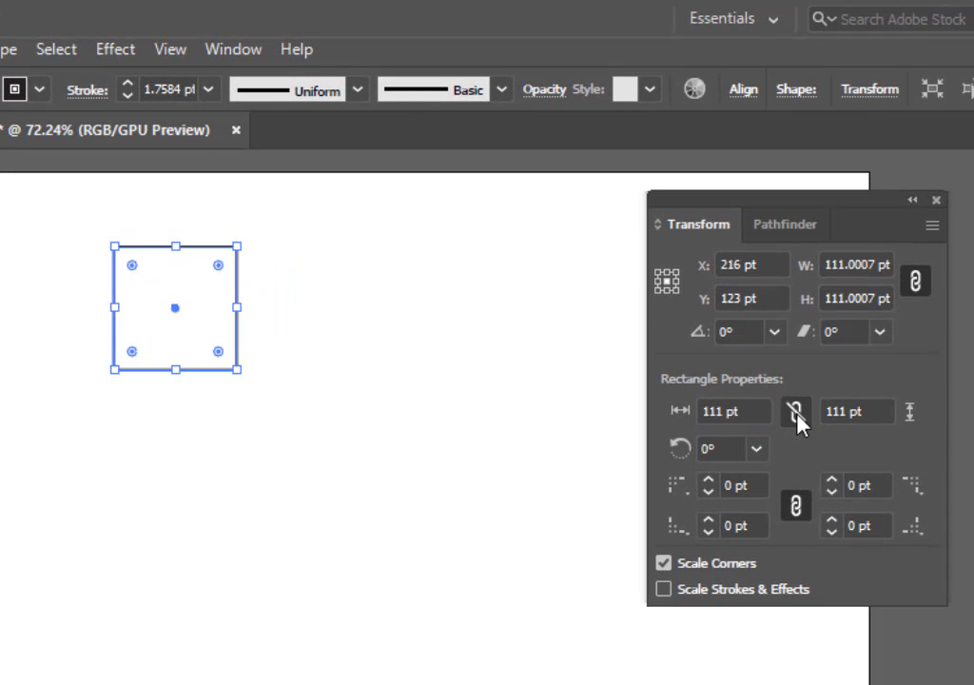
pyautogui.click(742, 411)
pyautogui.scroll(7, 743, 411)
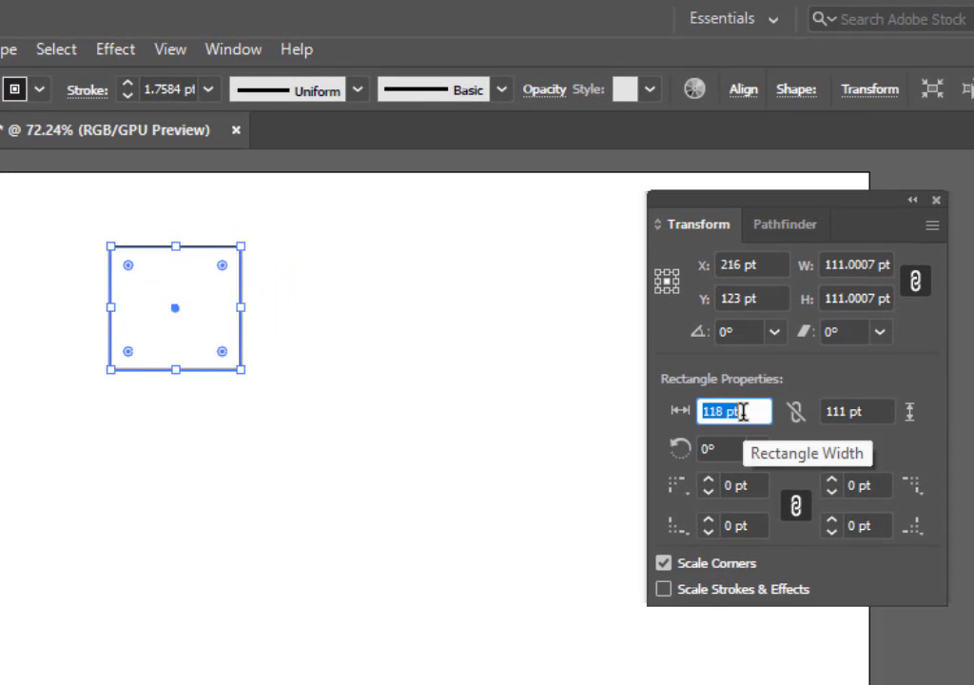
pyautogui.scroll(20, 742, 411)
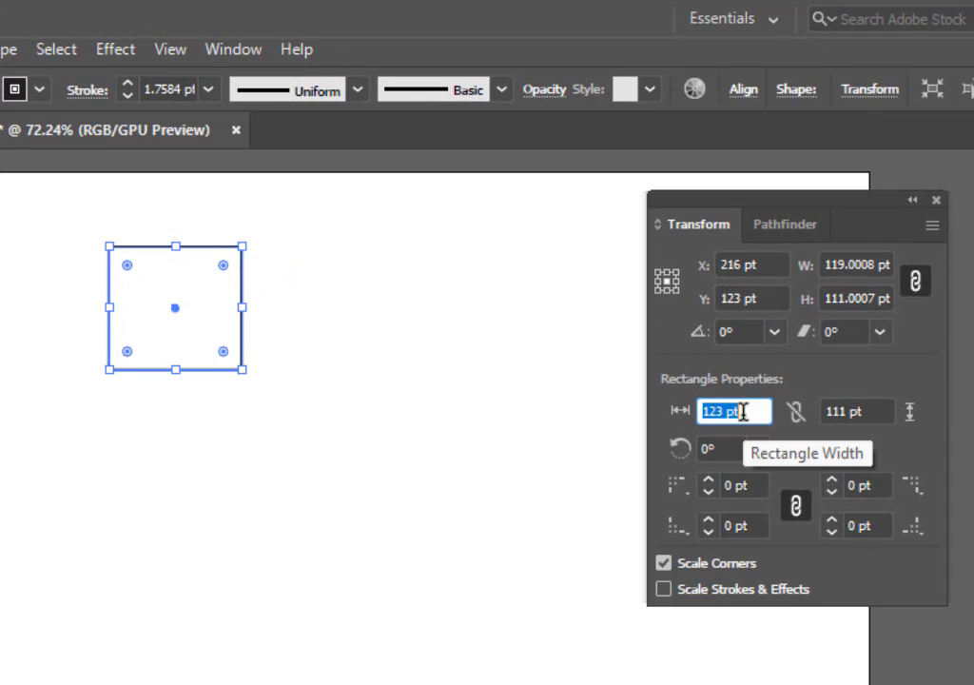
pyautogui.click(862, 411)
pyautogui.scroll(14, 862, 411)
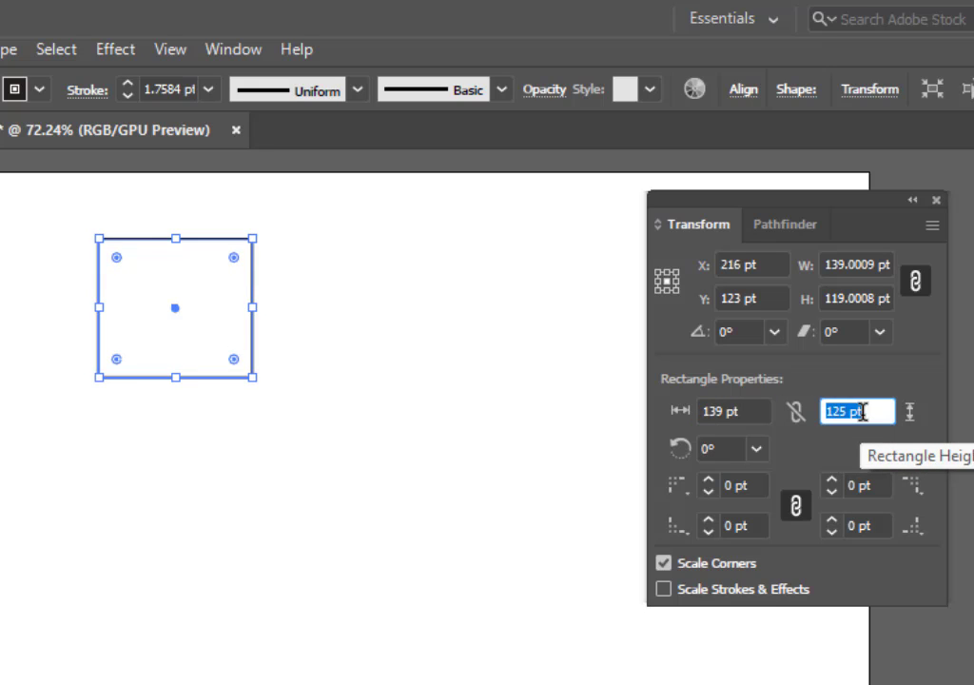
pyautogui.scroll(15, 862, 411)
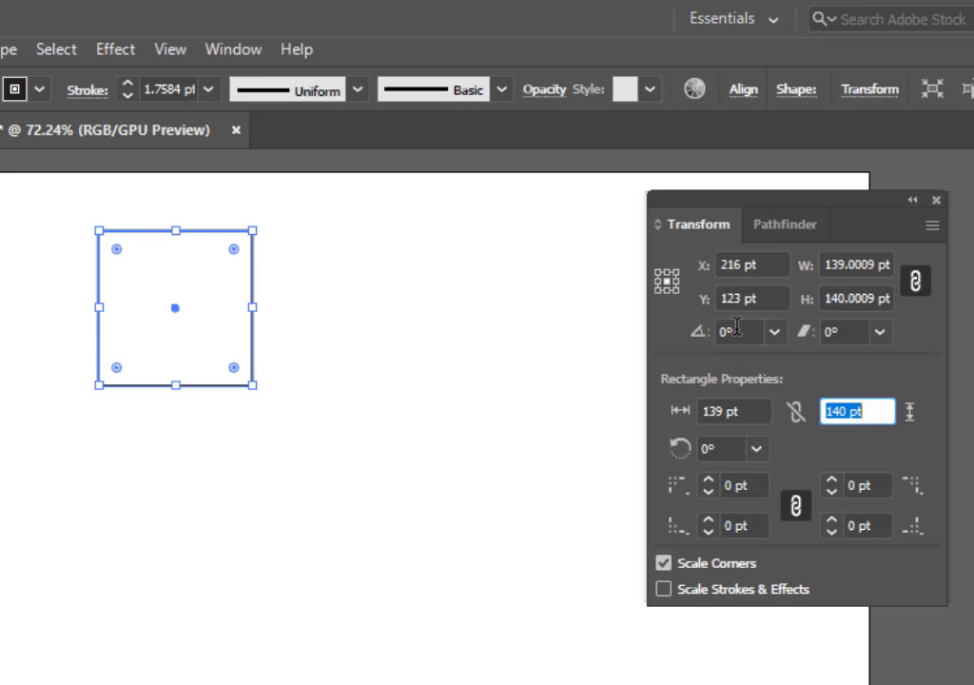
# Rotate the rectangle gradually past 22° and back to 359° with its rectangle angle, and reset the angle to 0°.
pyautogui.click(731, 448)
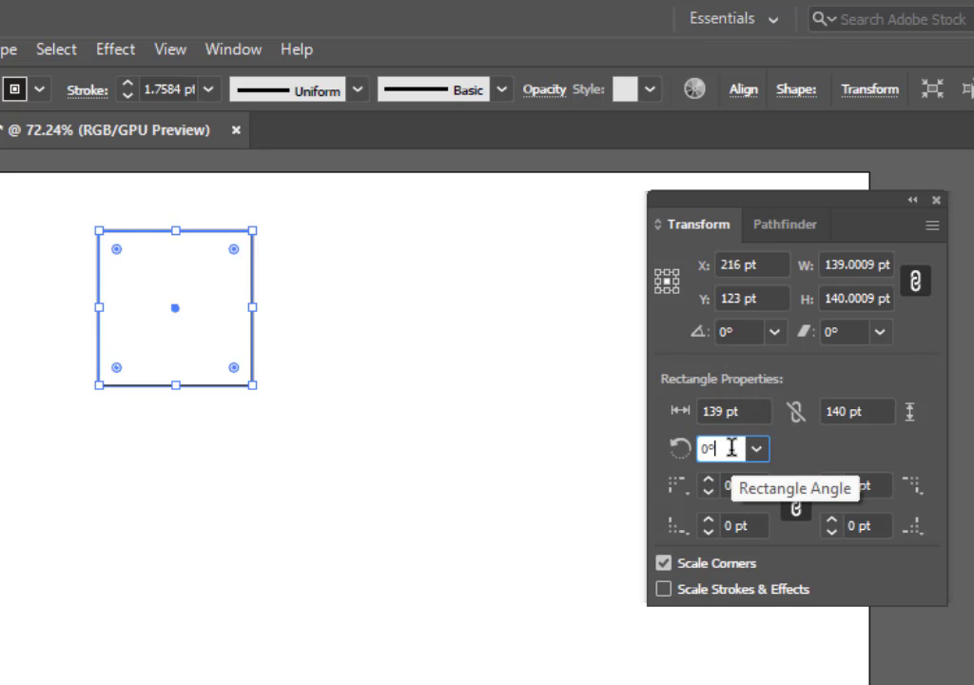
pyautogui.write('4')
pyautogui.press('Return')
pyautogui.scroll(15, 731, 448)
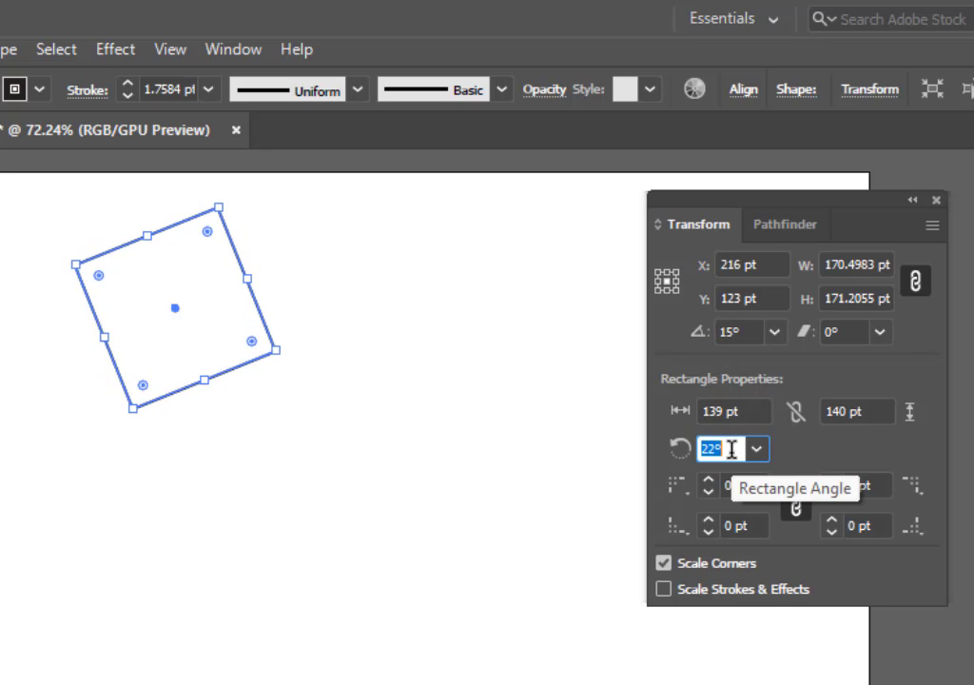
pyautogui.scroll(-18, 728, 450)
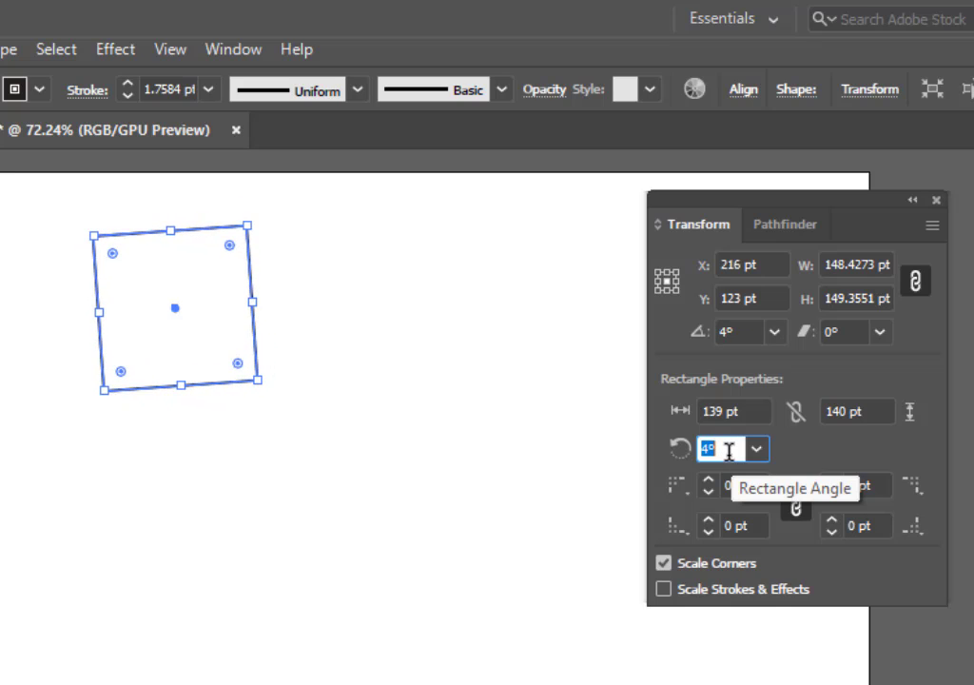
pyautogui.scroll(-2, 729, 450)
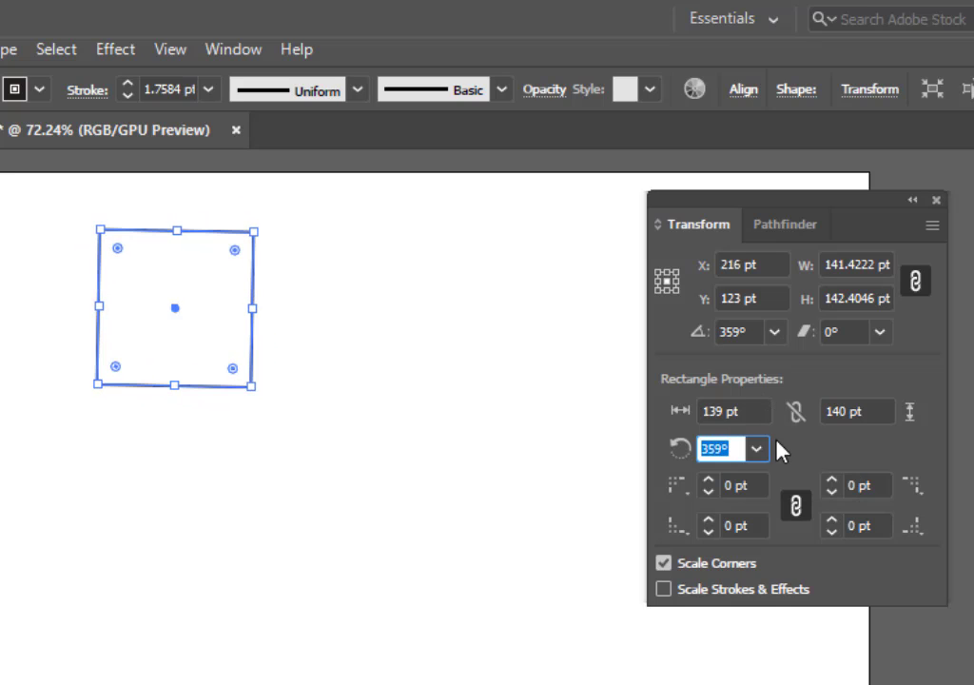
pyautogui.click(758, 449)
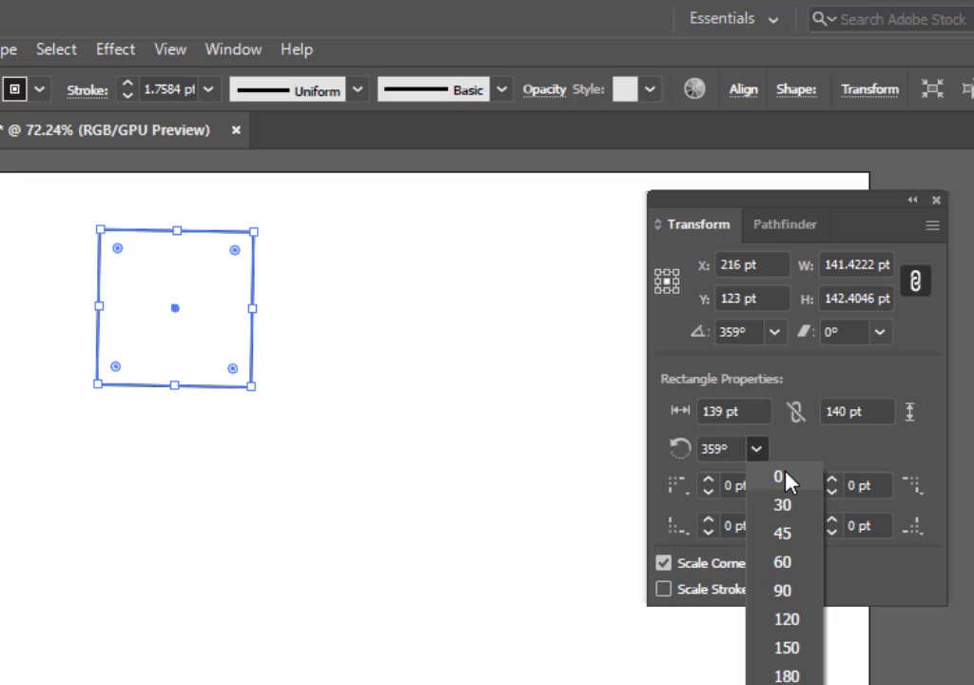
pyautogui.click(786, 475)
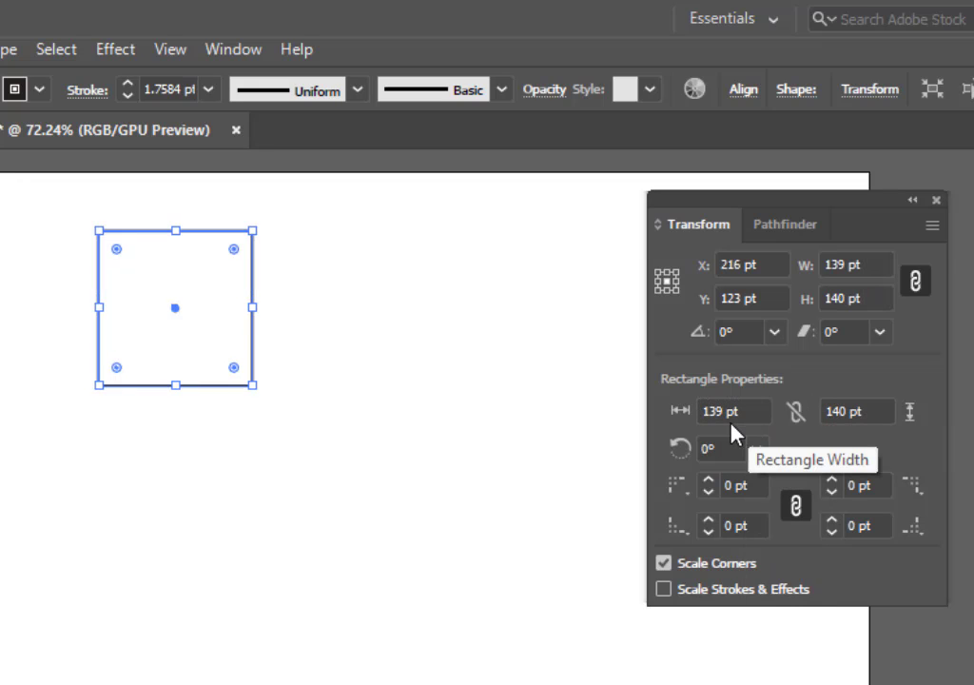
# Round all four linked corners of the rectangle by raising their radius to 25 pt.
pyautogui.click(710, 481)
pyautogui.click(710, 481)
pyautogui.click(710, 480)
pyautogui.click(710, 480)
pyautogui.moveTo(710, 480); pyautogui.dragTo(709, 481)
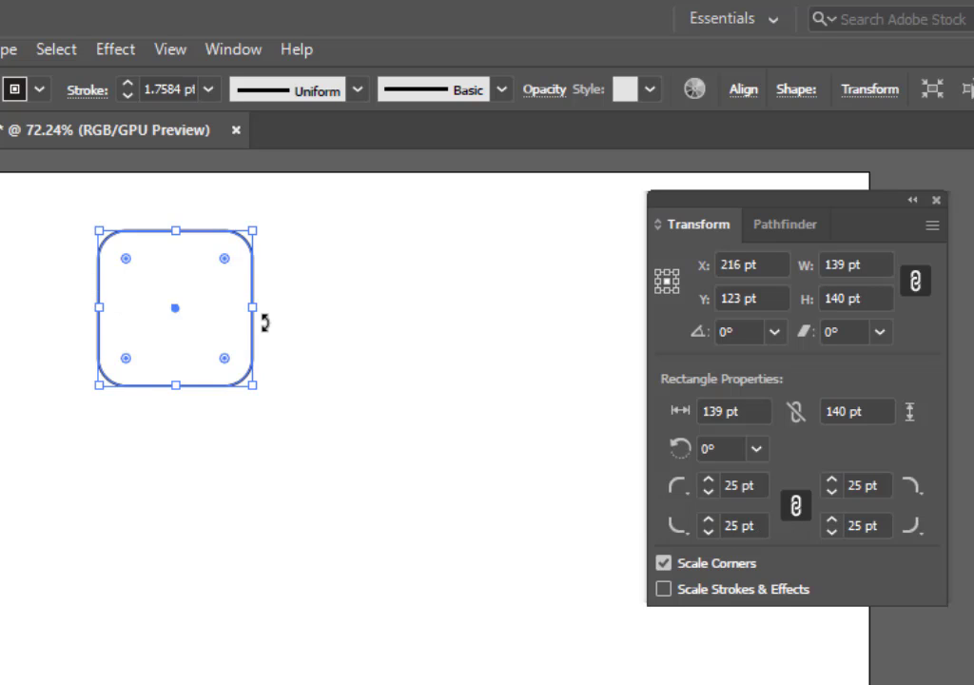
# Unlink the rectangle's corner radii and set the bottom-right corner's radius to 0 pt.
pyautogui.click(794, 508)
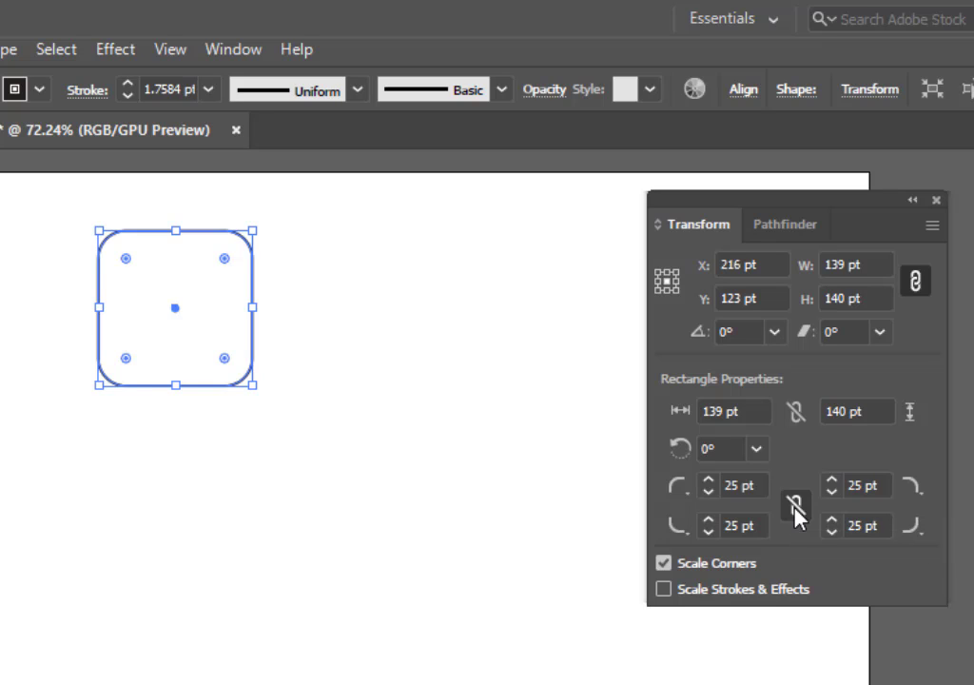
pyautogui.click(831, 533)
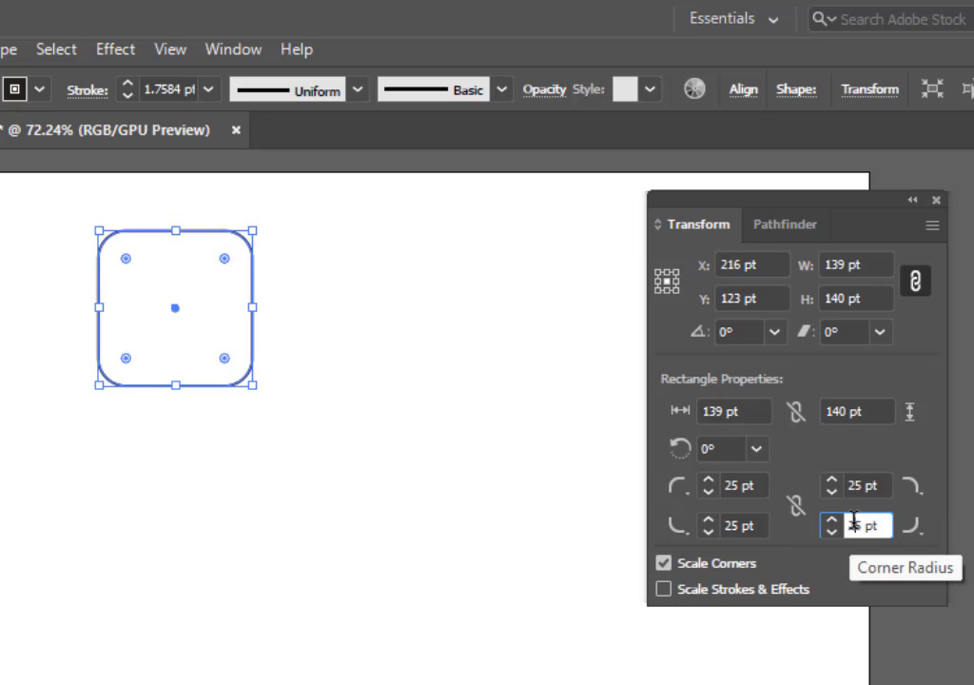
pyautogui.click(854, 520)
pyautogui.write('33')
pyautogui.press('Return')
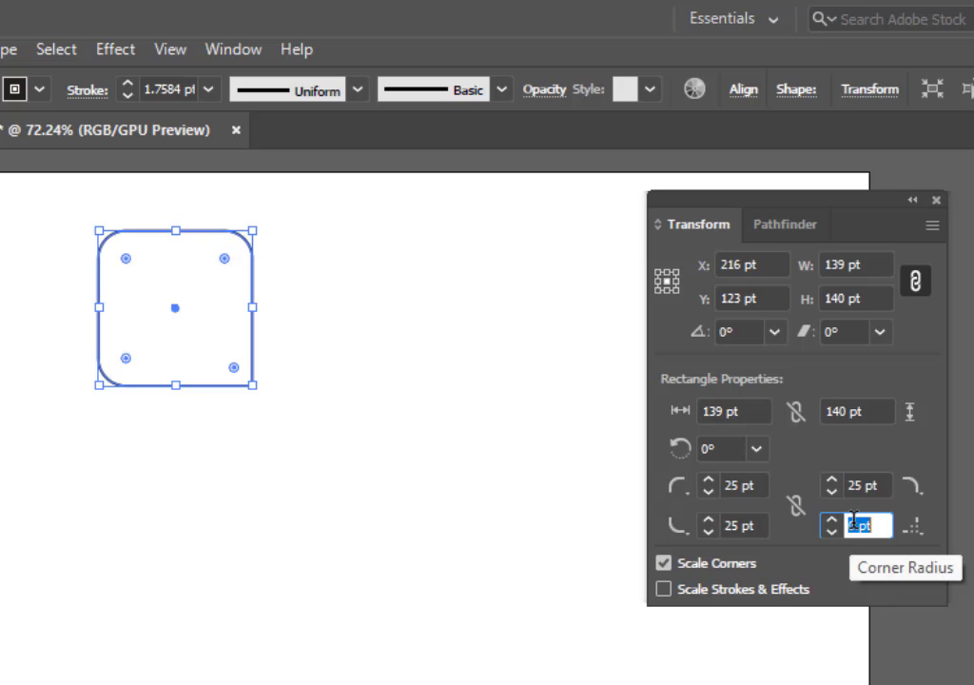
pyautogui.write('0')
pyautogui.press('Return')
# Try an 11 pt radius on the rectangle's top-right corner, and reset that corner's radius to 0 pt.
pyautogui.click(848, 483)
pyautogui.doubleClick(854, 485)
pyautogui.write('11')
pyautogui.press('Return')
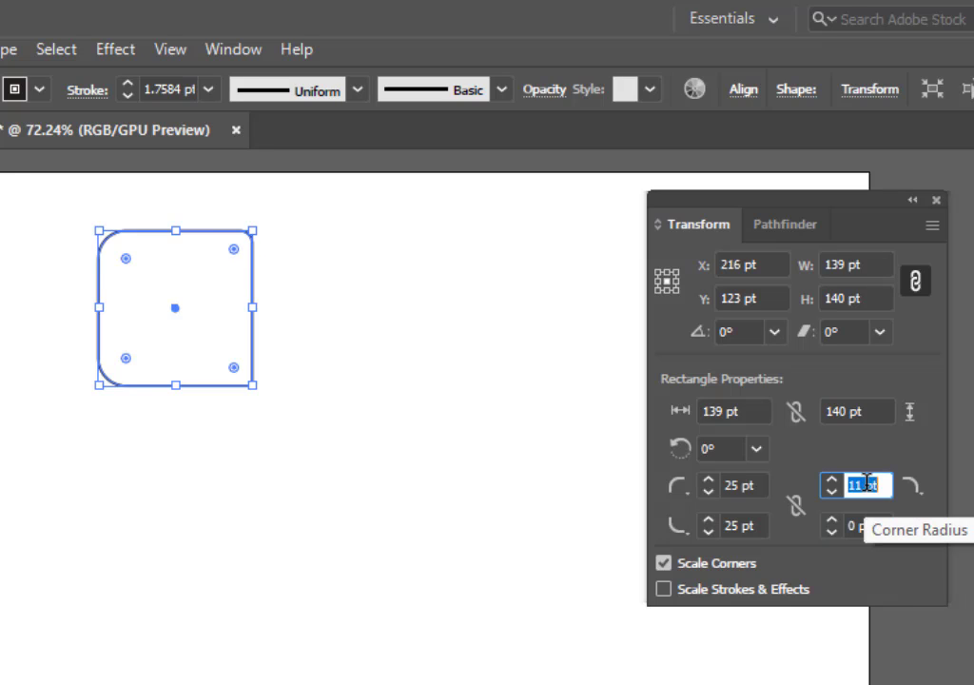
pyautogui.write('0')
pyautogui.press('Return')
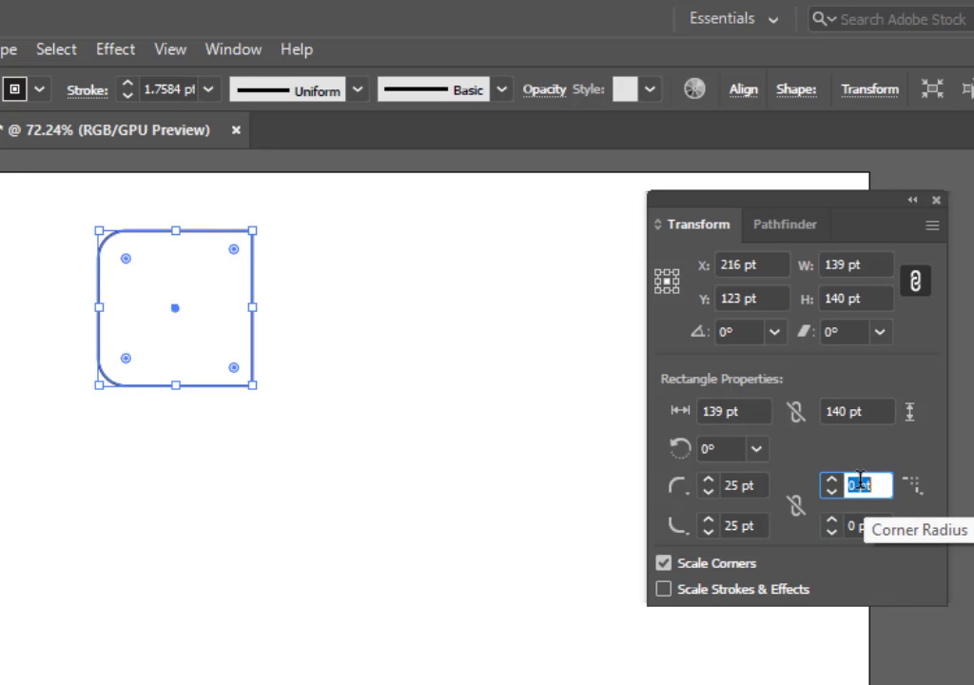
# Set the radius of the rectangle's bottom-left corner to 0 pt.
pyautogui.click(745, 525)
pyautogui.doubleClick(745, 525)
pyautogui.write('0')
pyautogui.press('Return')
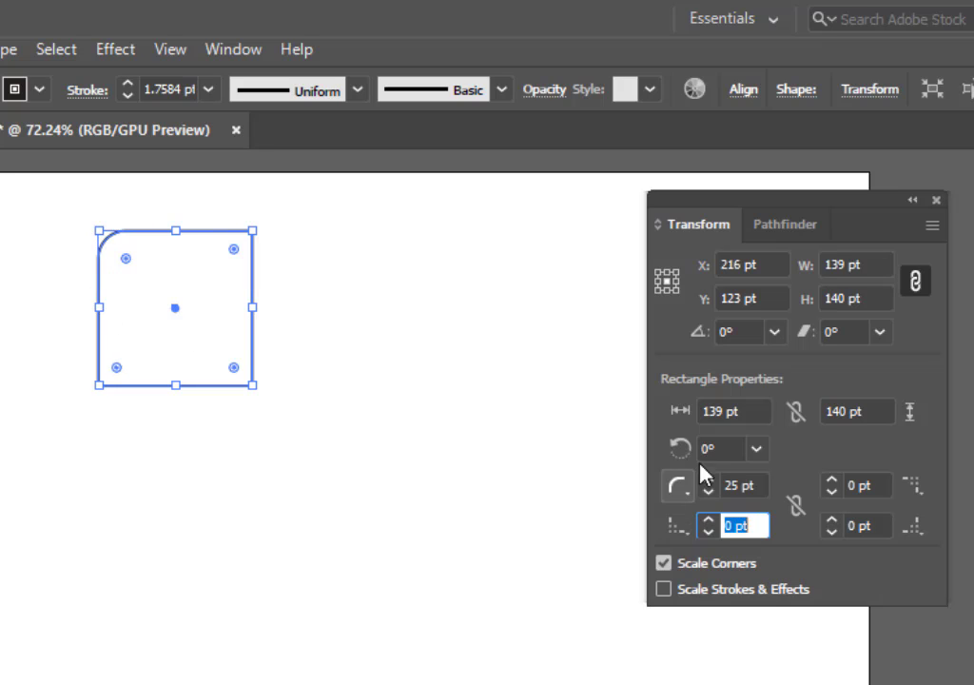
# Set the top-left corner's radius to 32 pt, vary it up to 70 pt and down to 23 pt, and reset it to 0 pt.
pyautogui.doubleClick(743, 485)
pyautogui.write('32')
pyautogui.press('Return')
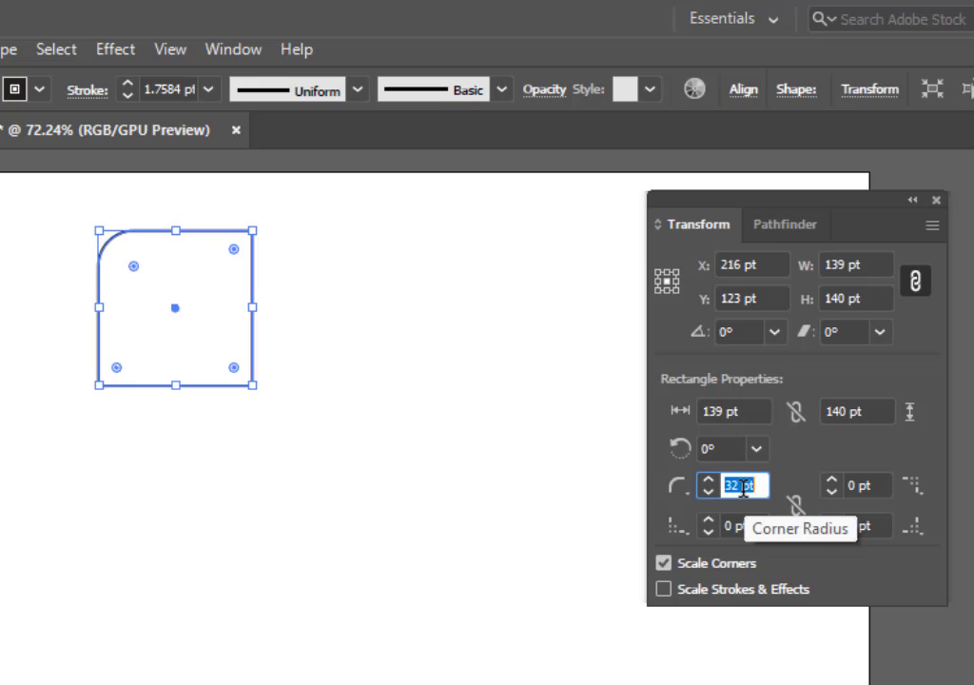
pyautogui.scroll(20, 744, 487)
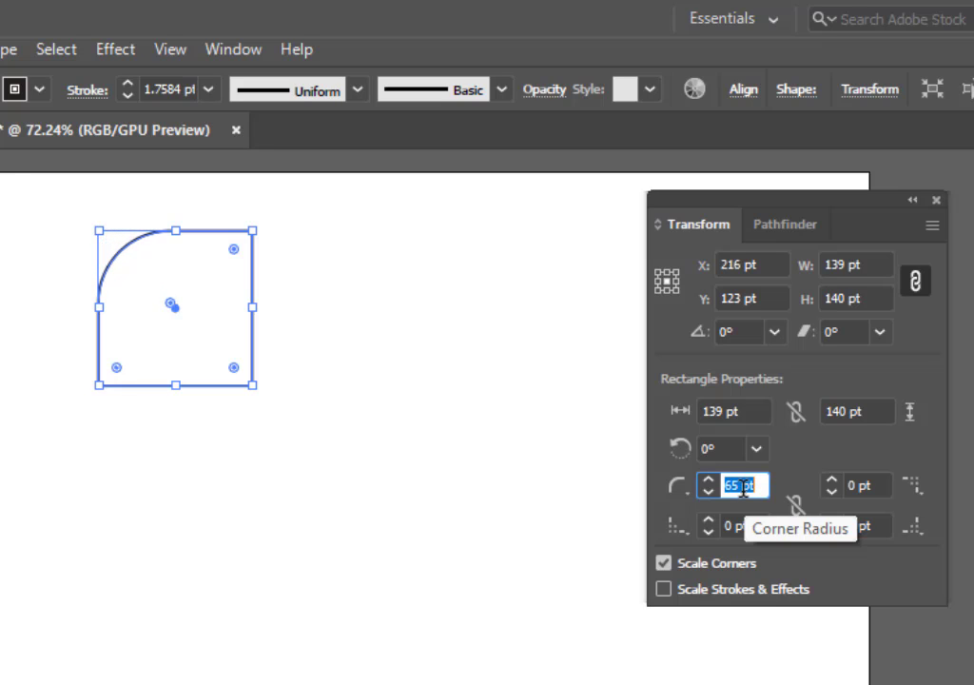
pyautogui.scroll(5, 743, 487)
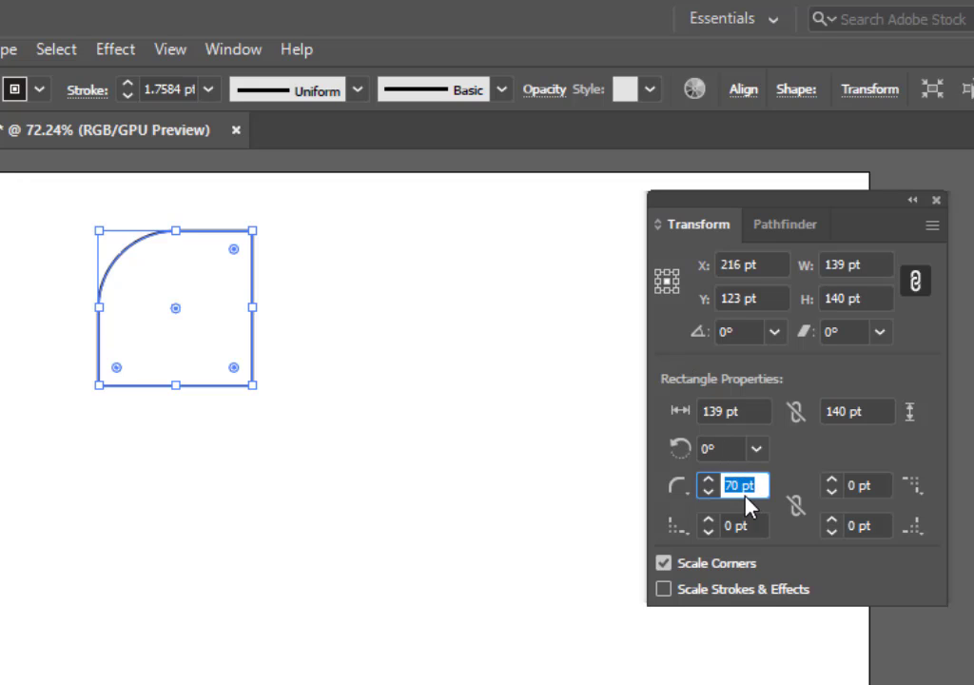
pyautogui.scroll(-5, 736, 486)
pyautogui.scroll(-20, 736, 486)
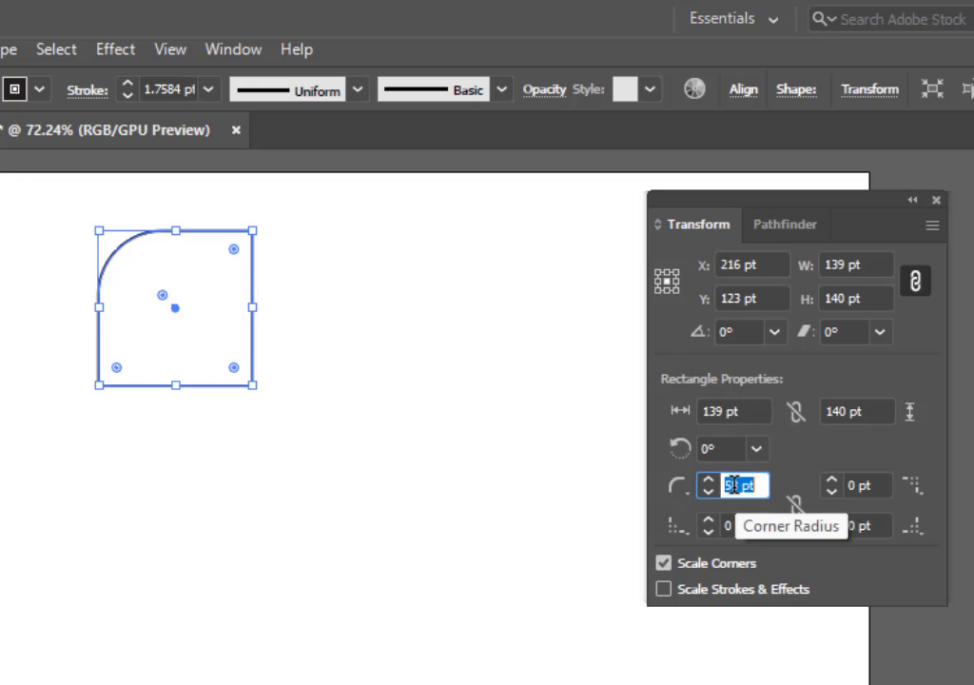
pyautogui.scroll(-7, 735, 485)
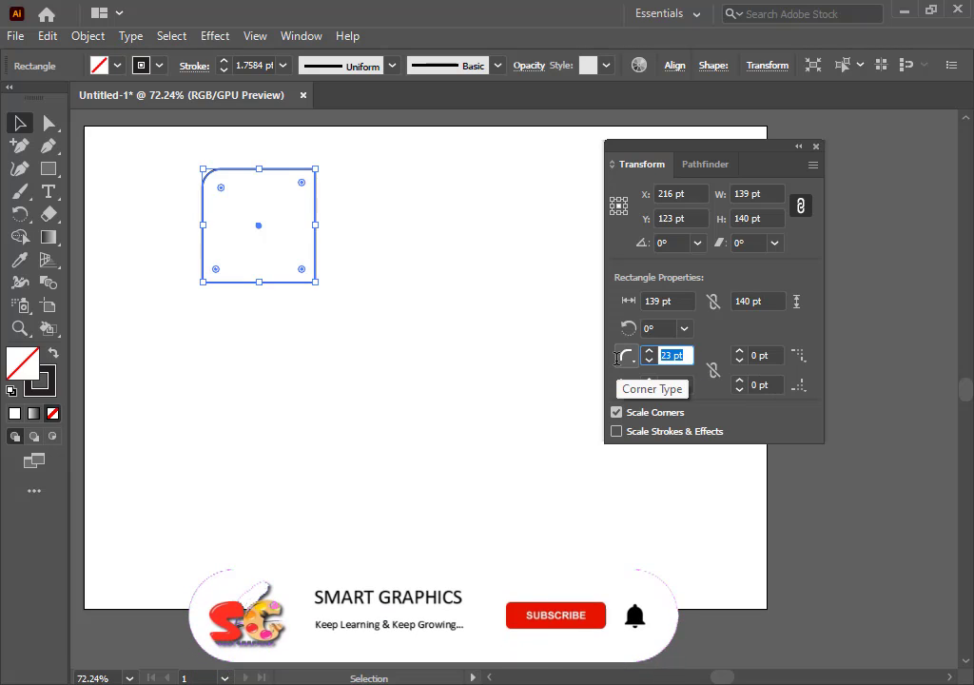
pyautogui.write('0')
pyautogui.press('Return')
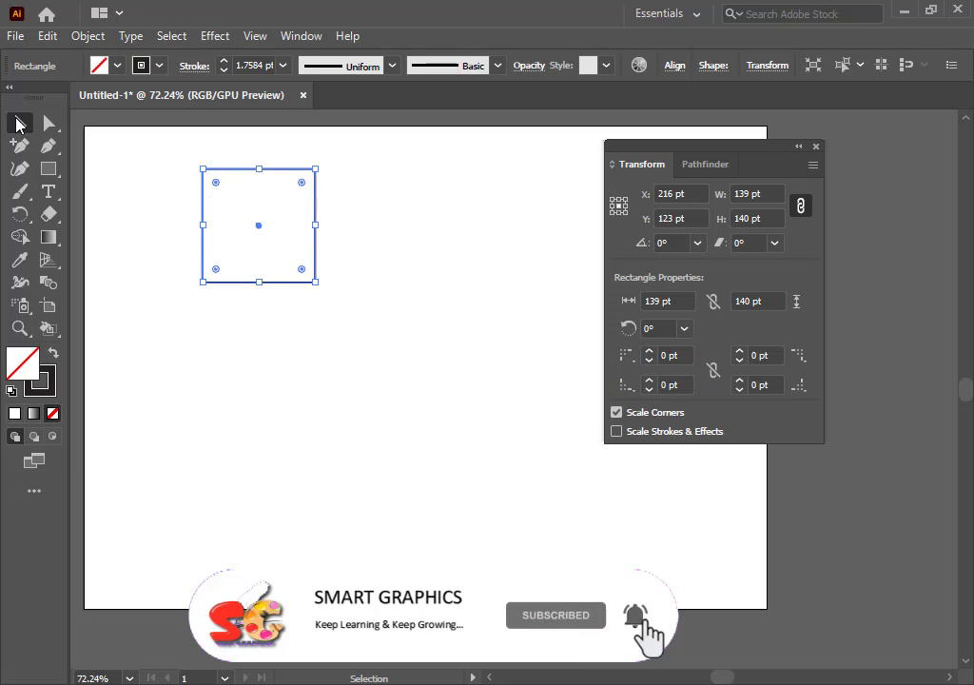
# Add a smaller copy of the square, about 85 pt wide, to the right of the original.
pyautogui.click(241, 273)
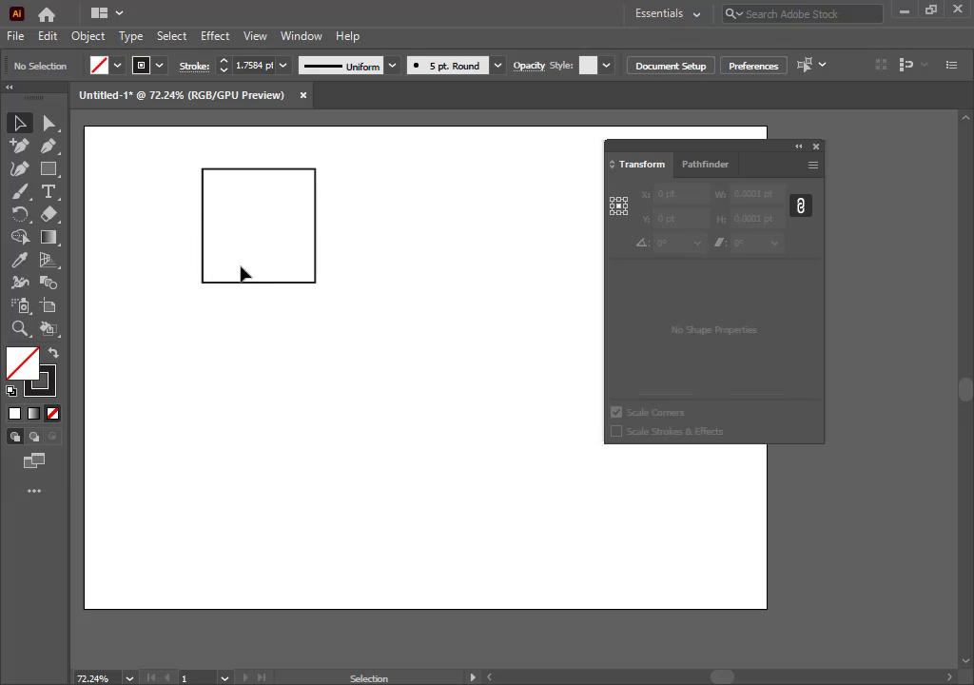
pyautogui.moveTo(127, 174); pyautogui.dragTo(425, 304)
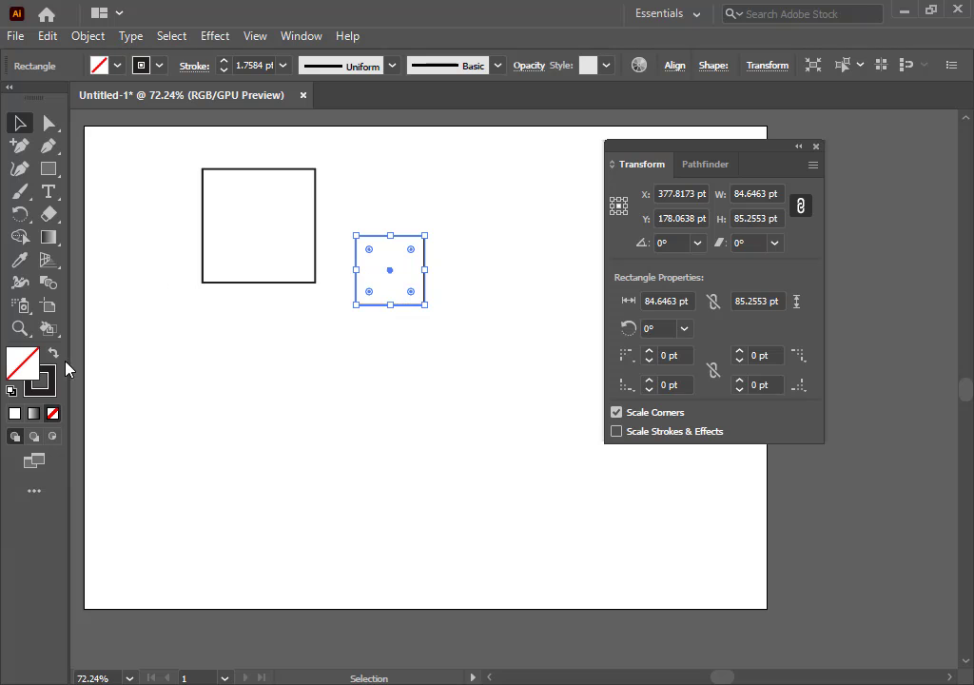
# Fill the small square with white (FFFFFF) and place three copies of it around the area below the large square.
pyautogui.doubleClick(28, 367)
pyautogui.moveTo(242, 356); pyautogui.dragTo(210, 198)
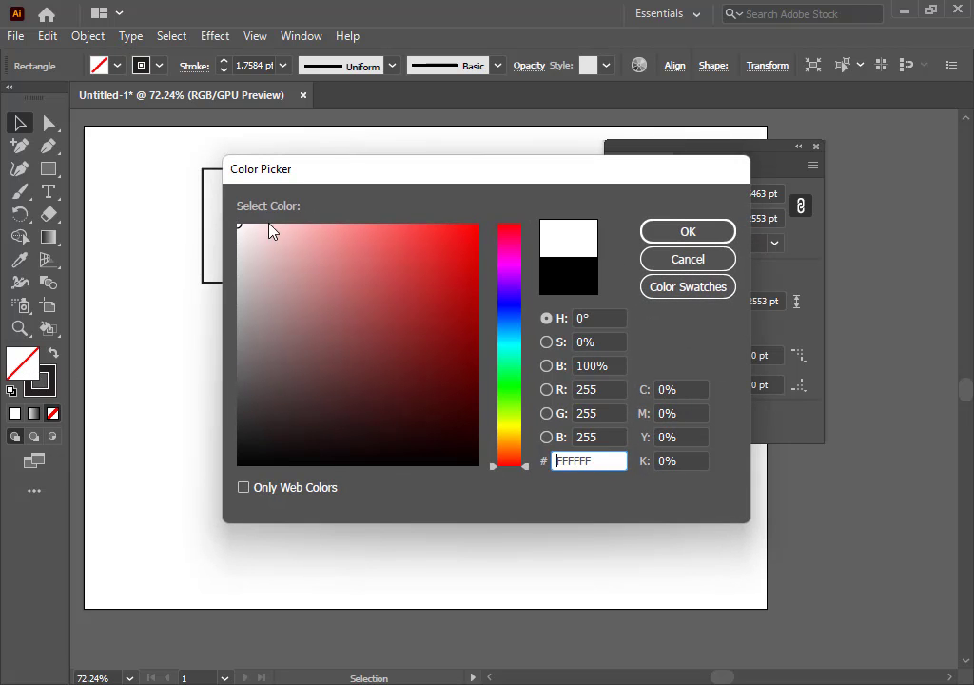
pyautogui.click(671, 242)
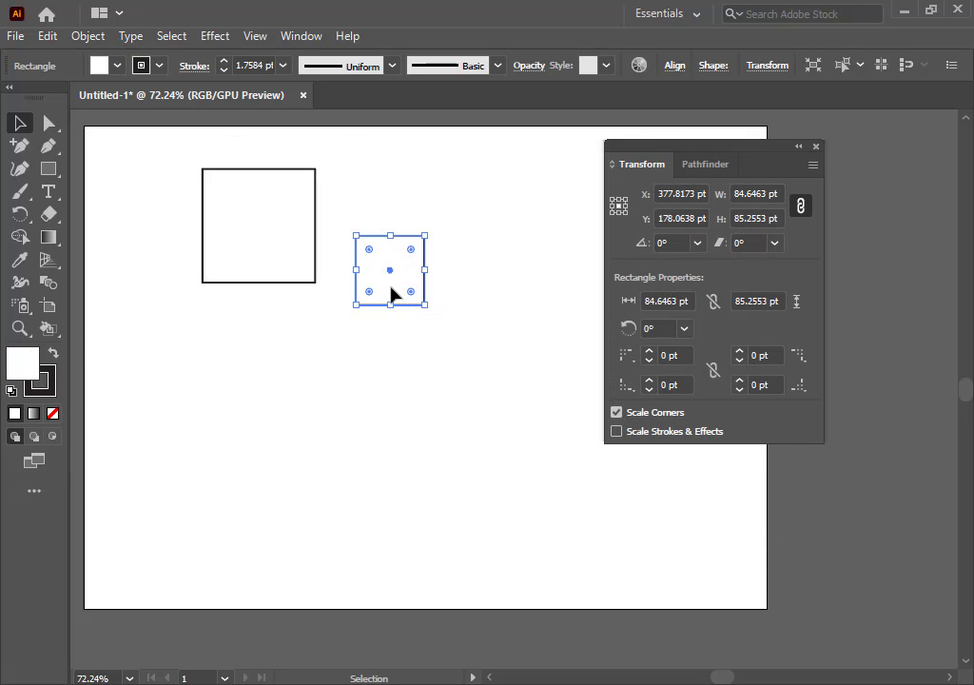
pyautogui.moveTo(392, 295); pyautogui.dragTo(342, 459)
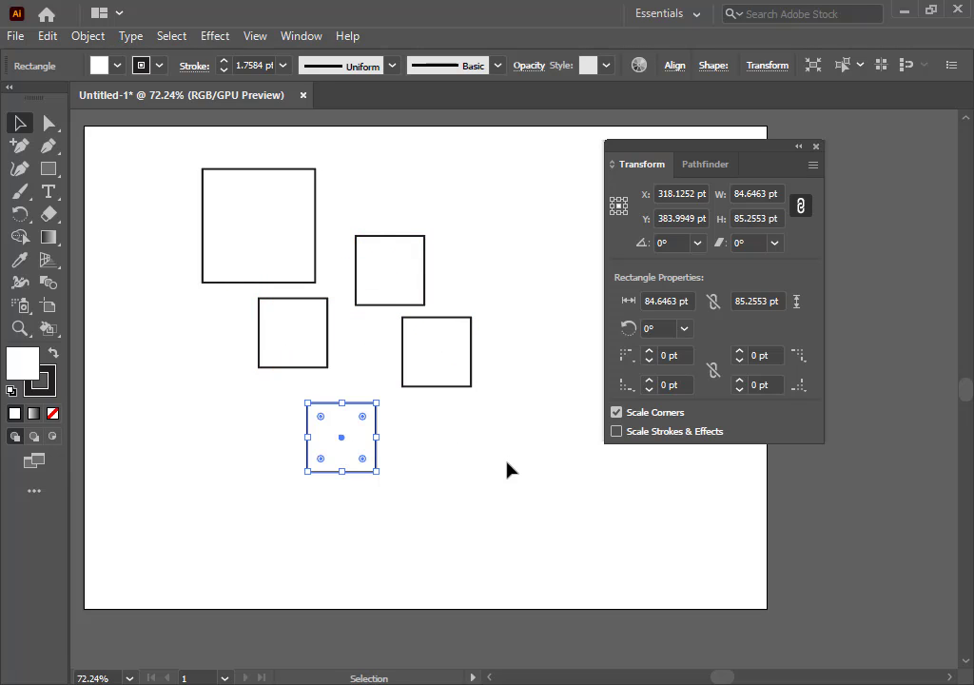
# Select all five squares and scale them proportionally, first up to a width of 346 pt and back down to 295 pt.
pyautogui.moveTo(255, 250); pyautogui.dragTo(188, 174)
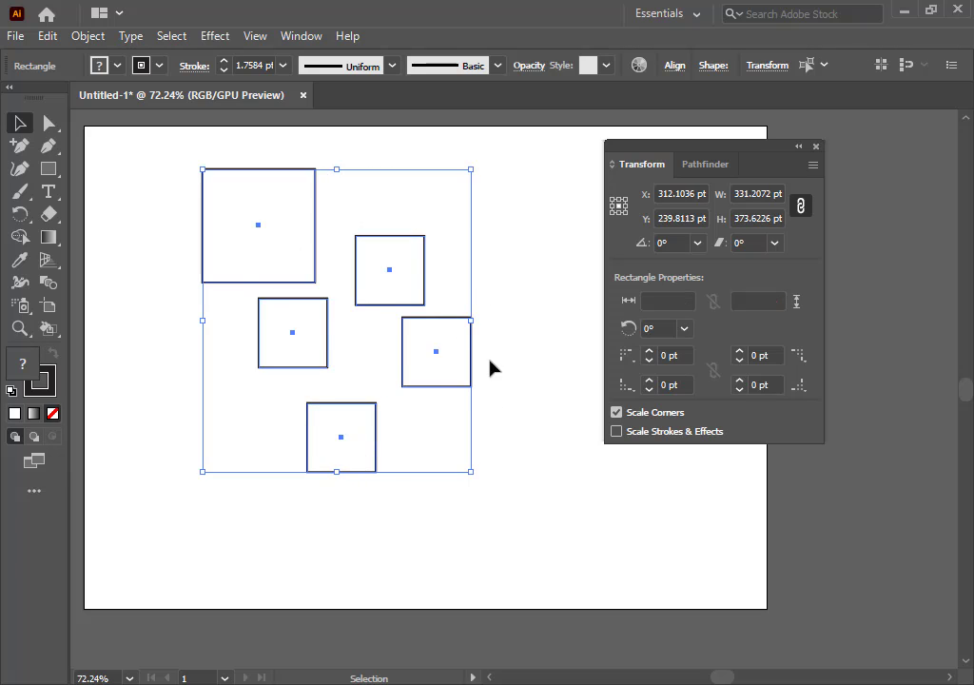
pyautogui.click(756, 195)
pyautogui.scroll(20, 757, 195)
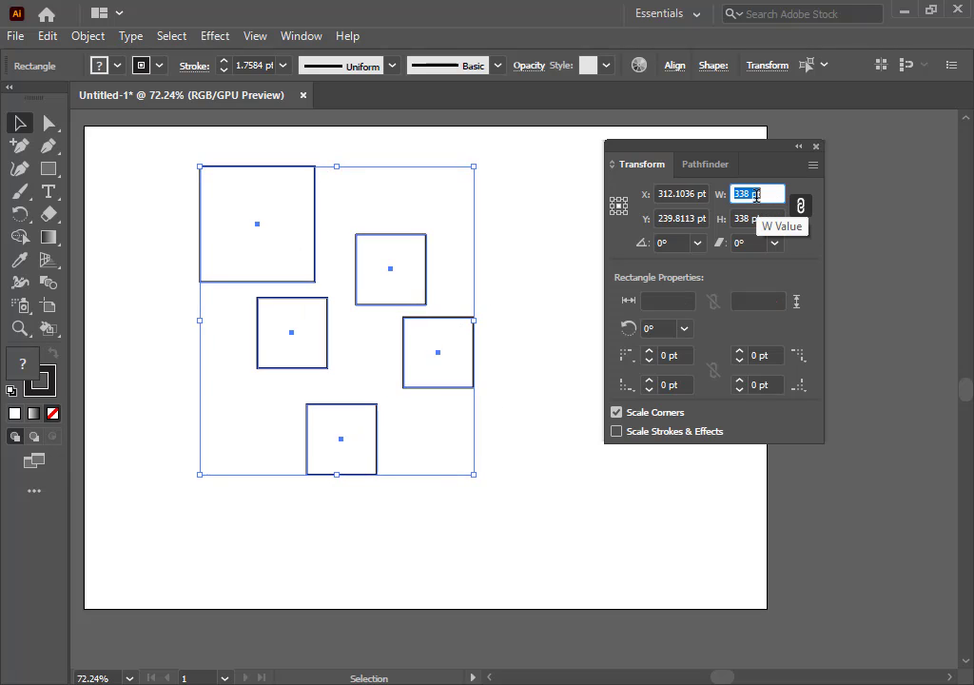
pyautogui.scroll(-20, 756, 195)
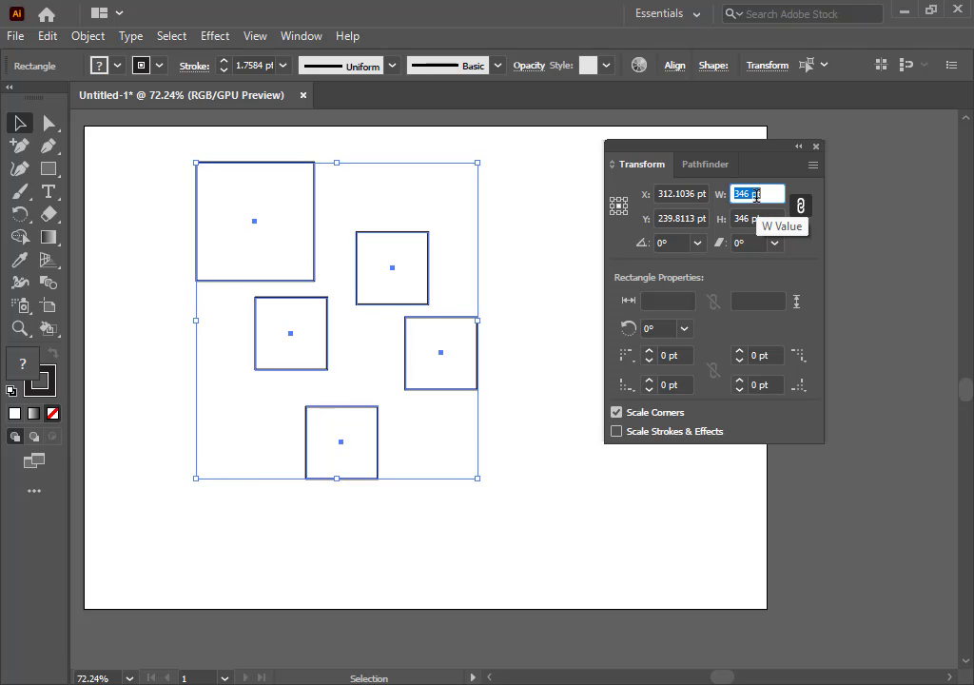
pyautogui.scroll(-20, 757, 203)
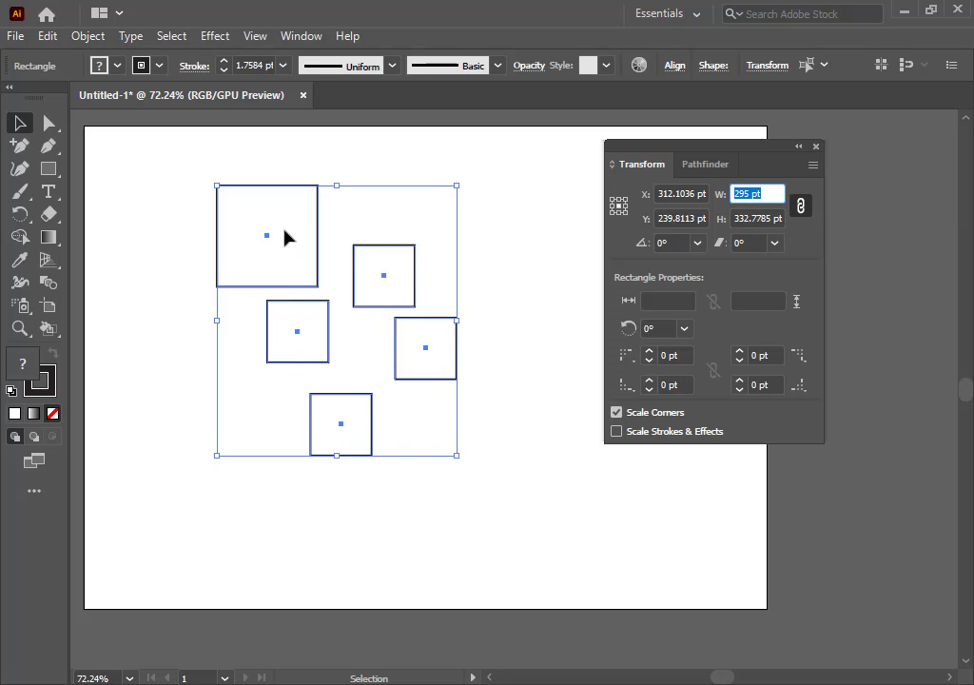
# Unlink the width and height proportions and increase the combined width of the squares to 369 pt.
pyautogui.press('Tab')
pyautogui.click(802, 205)
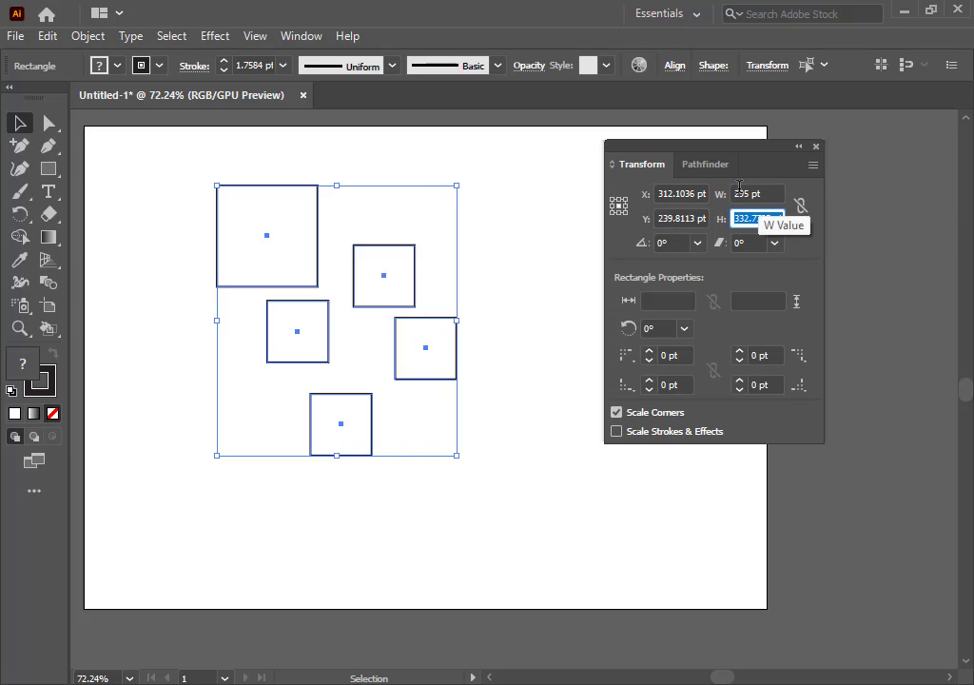
pyautogui.click(743, 193)
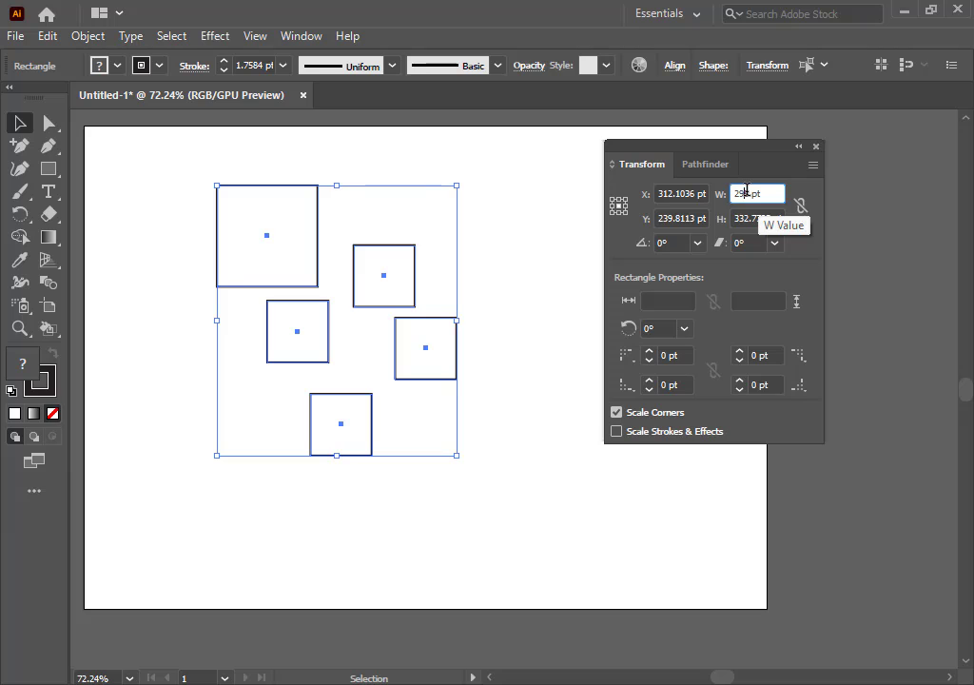
pyautogui.press('Up')
pyautogui.press('Up')
pyautogui.press('Up')
pyautogui.press('Up')
pyautogui.press('Up')
pyautogui.press('Up')
pyautogui.press('Up')
pyautogui.press('Up')
pyautogui.press('Up')
pyautogui.press('Up')
pyautogui.press('Up')
pyautogui.press('Up')
pyautogui.press('Up')
pyautogui.press('Up')
pyautogui.press('Up')
pyautogui.press('Up')
pyautogui.press('Up')
pyautogui.press('Up')
pyautogui.press('Up')
pyautogui.press('Up')
pyautogui.press('Up')
pyautogui.press('Up')
pyautogui.press('Up')
pyautogui.press('Up')
pyautogui.press('Up')
pyautogui.press('Up')
pyautogui.press('Up')
pyautogui.press('Up')
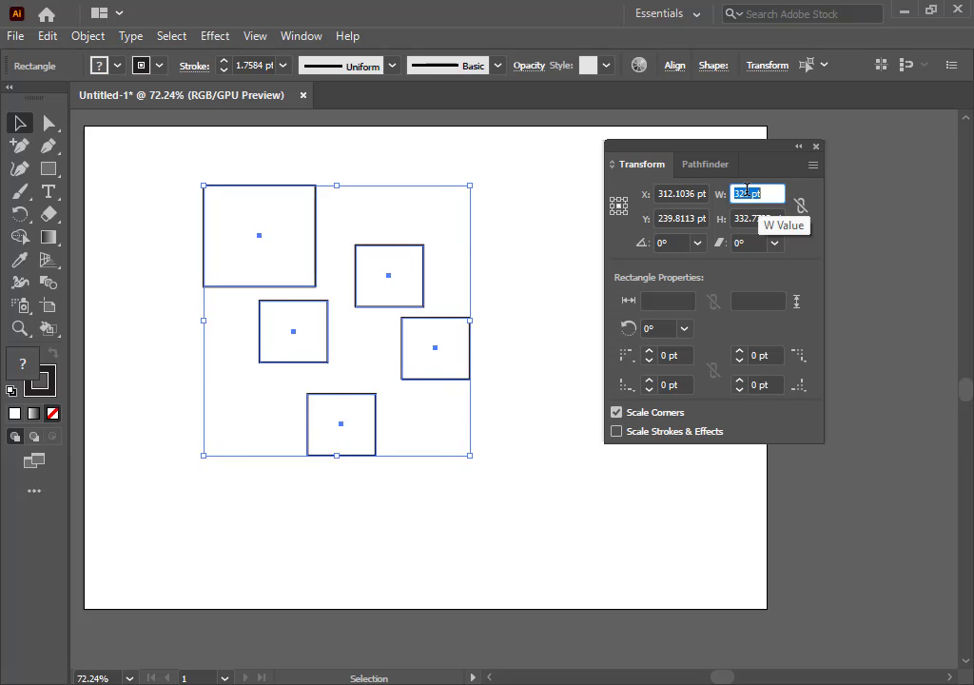
pyautogui.press('Up')
pyautogui.press('Up')
pyautogui.press('Up')
pyautogui.press('Up')
pyautogui.press('Up')
pyautogui.press('Up')
pyautogui.press('Up')
pyautogui.press('Up')
pyautogui.press('Up')
pyautogui.press('Up')
pyautogui.press('Up')
pyautogui.press('Up')
pyautogui.press('Up')
pyautogui.press('Up')
pyautogui.press('Up')
pyautogui.press('Up')
pyautogui.press('Up')
pyautogui.press('Up')
pyautogui.press('Up')
pyautogui.press('Up')
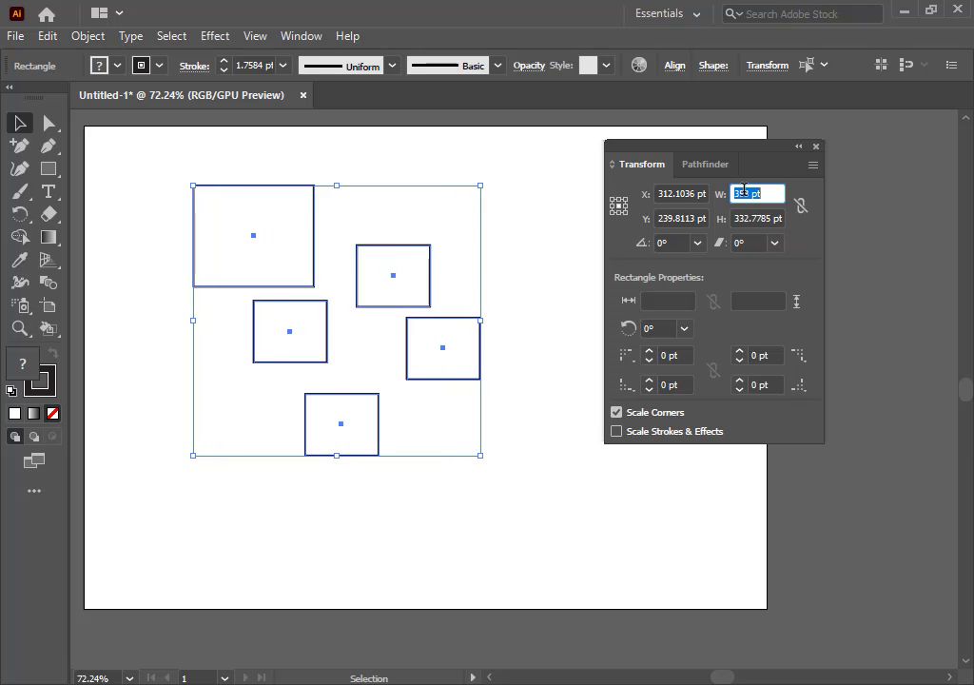
pyautogui.press('Up')
pyautogui.press('Up')
pyautogui.press('Up')
pyautogui.press('Up')
pyautogui.press('Up')
pyautogui.press('Up')
pyautogui.press('Up')
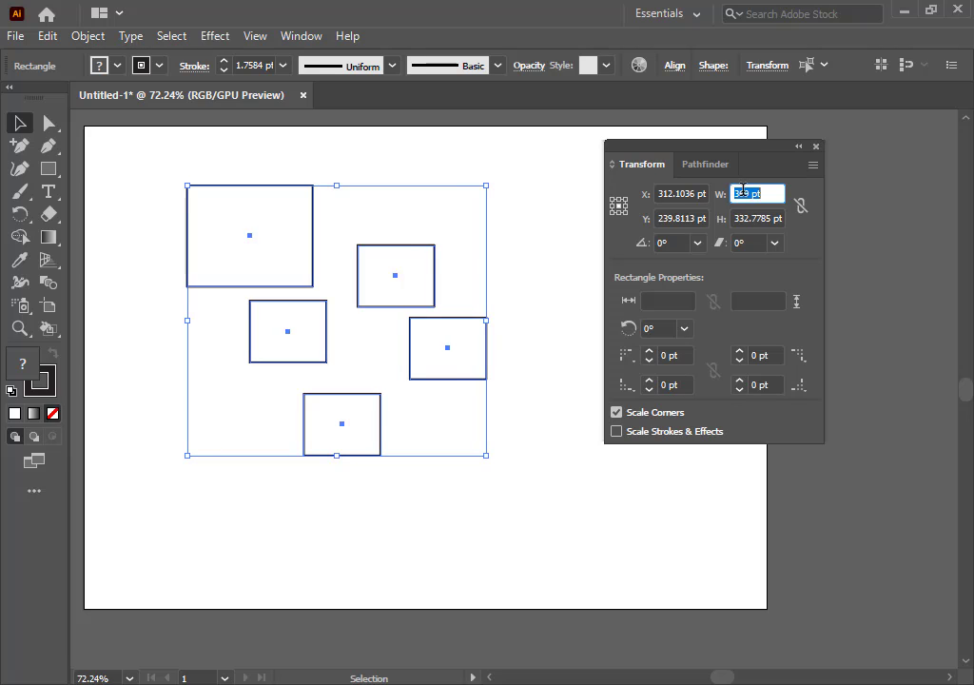
# Increase the combined height of the selected squares to 370 pt.
pyautogui.click(765, 216)
pyautogui.press('Up')
pyautogui.press('Up')
pyautogui.press('Up')
pyautogui.press('Up')
pyautogui.press('Up')
pyautogui.press('Up')
pyautogui.press('Up')
pyautogui.press('Up')
pyautogui.press('Up')
pyautogui.press('Up')
pyautogui.press('Up')
pyautogui.press('Up')
pyautogui.press('Up')
pyautogui.press('Up')
pyautogui.press('Up')
pyautogui.press('Up')
pyautogui.press('Up')
pyautogui.press('Up')
pyautogui.press('Up')
pyautogui.press('Up')
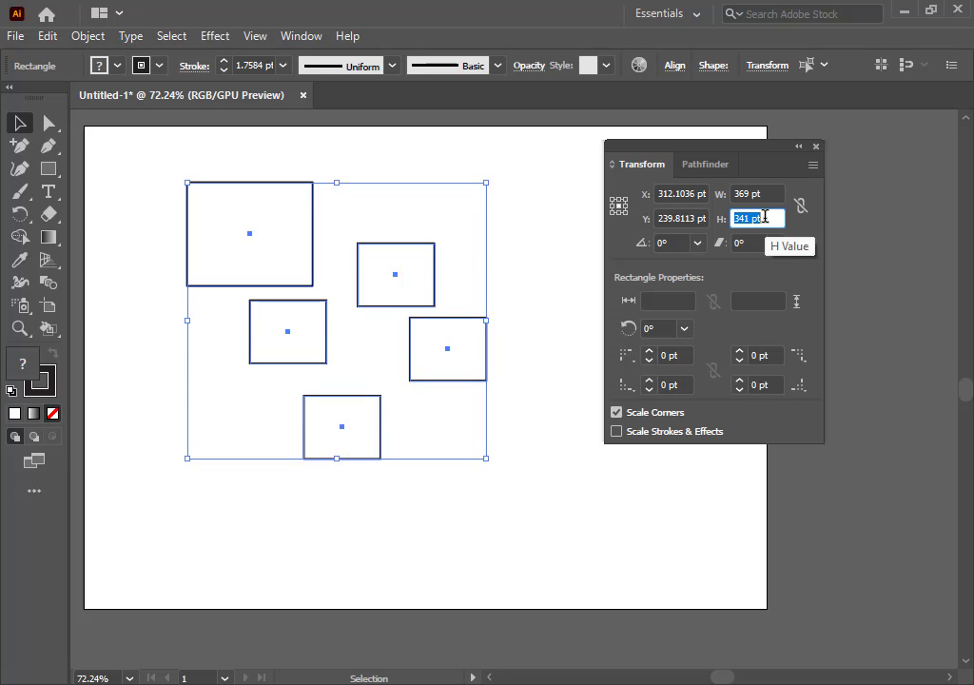
pyautogui.press('Up')
pyautogui.press('Up')
pyautogui.press('Up')
pyautogui.press('Up')
pyautogui.press('Up')
pyautogui.press('Up')
pyautogui.press('Up')
pyautogui.press('Up')
pyautogui.press('Up')
pyautogui.press('Up')
pyautogui.press('Up')
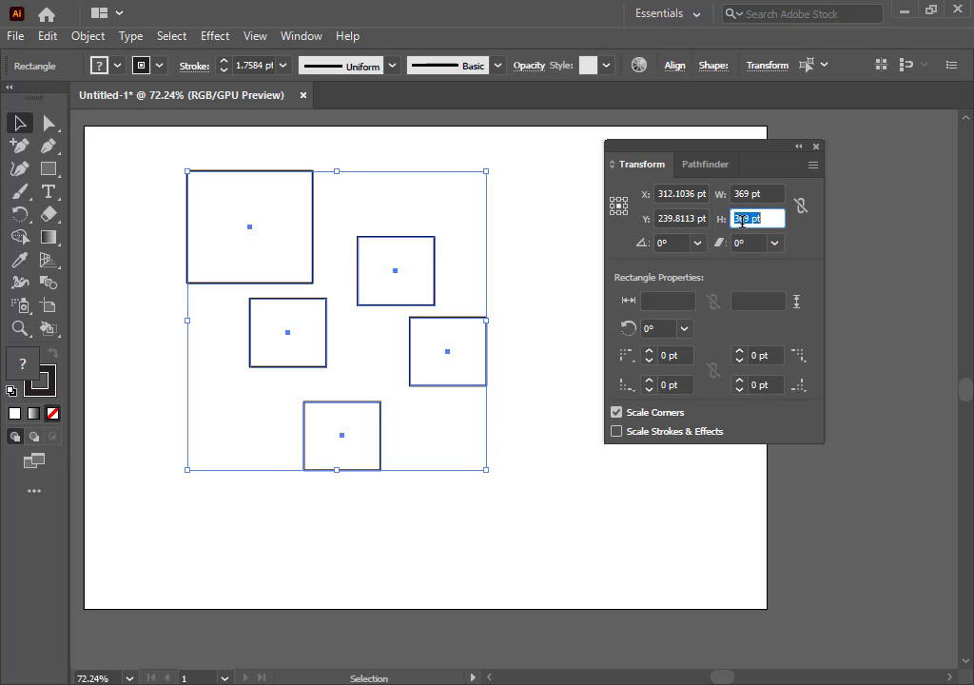
pyautogui.press('Up')
pyautogui.press('Up')
pyautogui.press('Up')
pyautogui.press('Up')
pyautogui.press('Down')
pyautogui.press('Down')
pyautogui.press('Down')
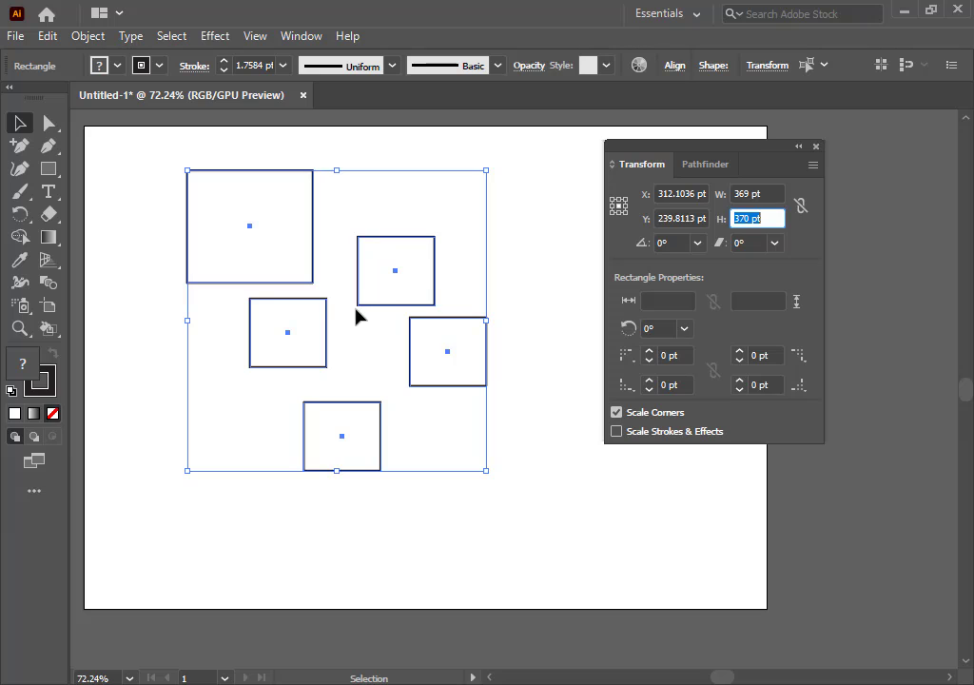
# Move the squares into the artboard's top-left corner and widen them to 393 pt from a top-left reference point.
pyautogui.moveTo(304, 355); pyautogui.dragTo(207, 315)
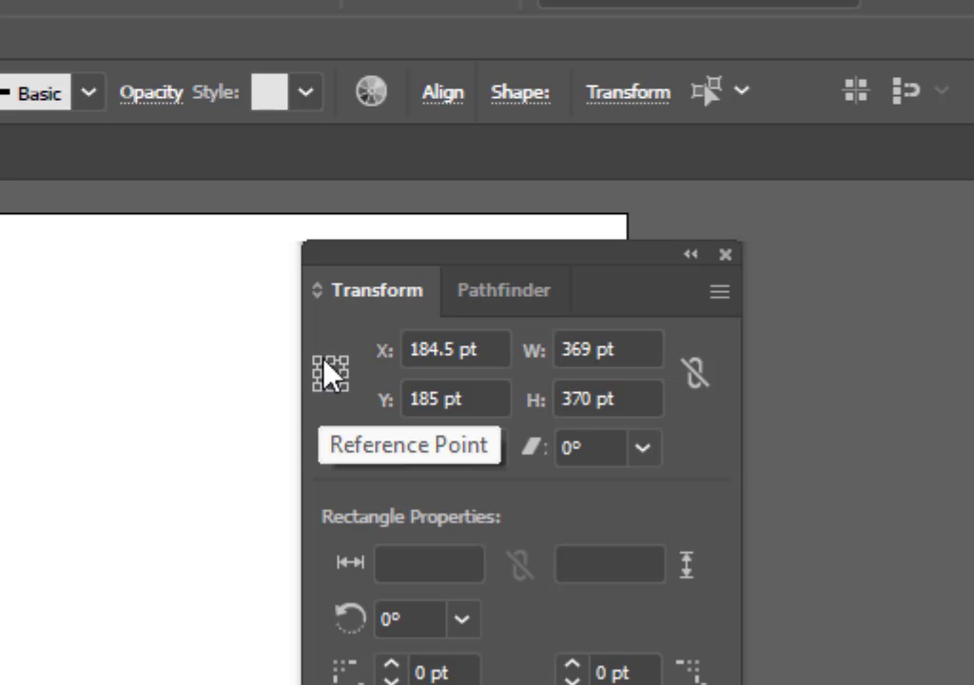
pyautogui.click(318, 361)
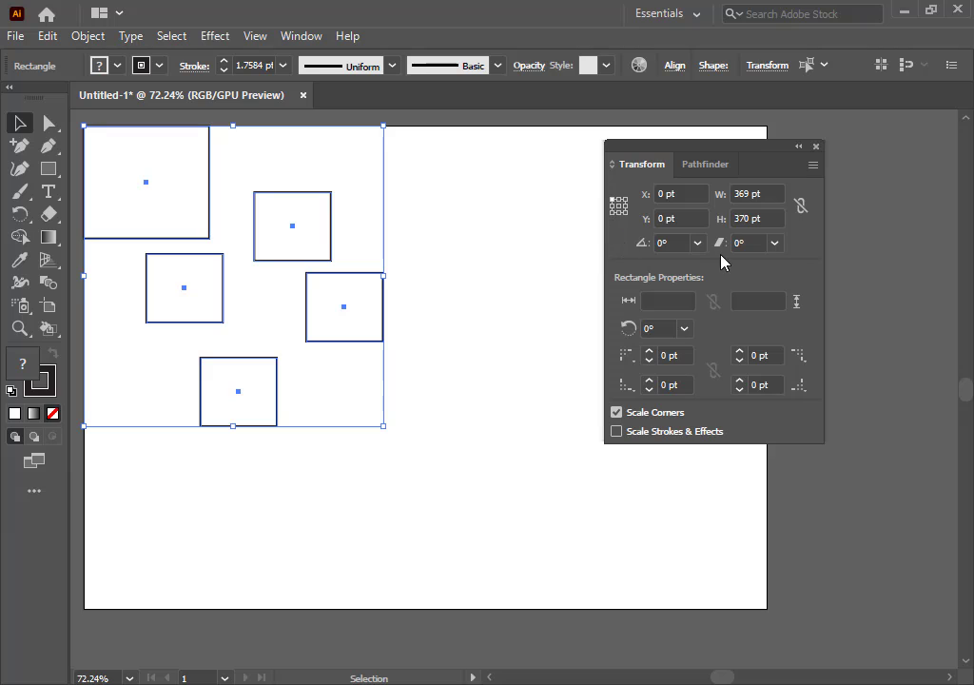
pyautogui.click(767, 194)
pyautogui.scroll(20, 768, 194)
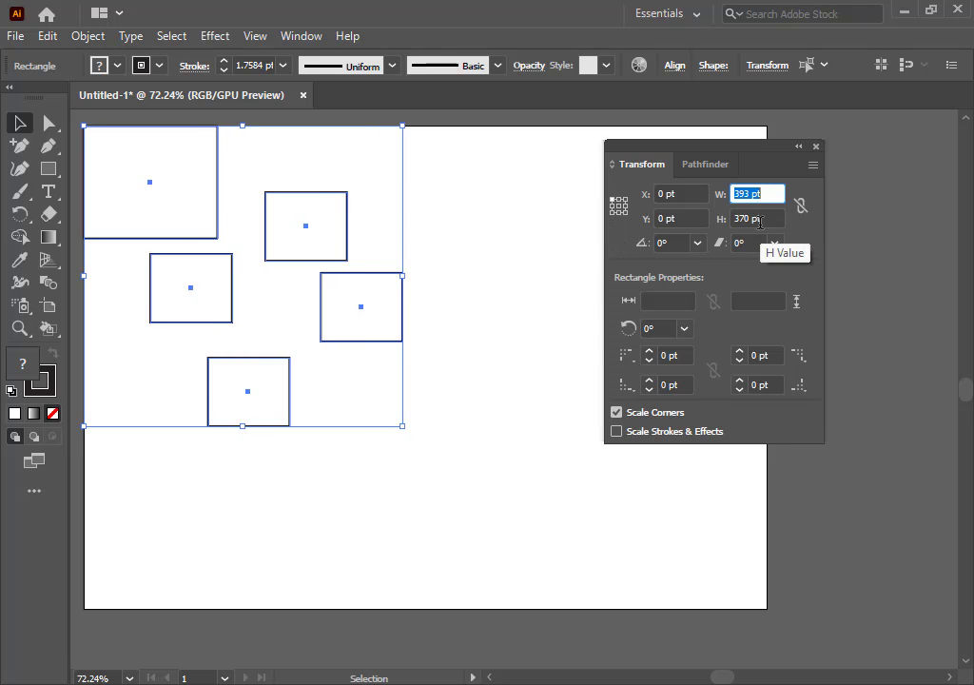
# Constrain the width and height proportions and scale the squares to a combined width of 452 pt.
pyautogui.click(801, 205)
pyautogui.click(771, 193)
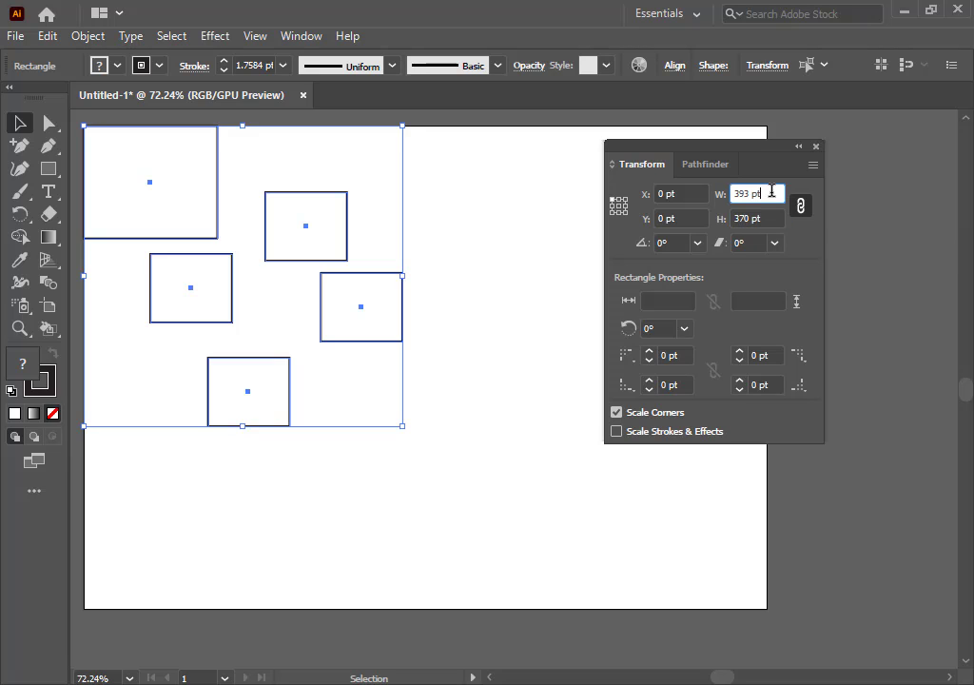
pyautogui.scroll(20, 771, 193)
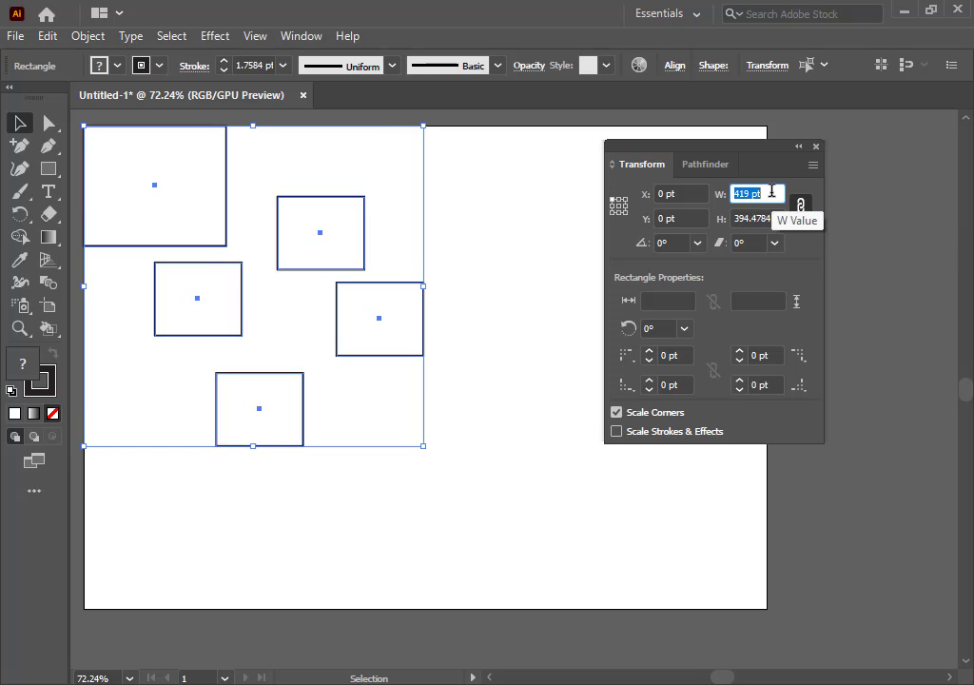
pyautogui.scroll(20, 772, 191)
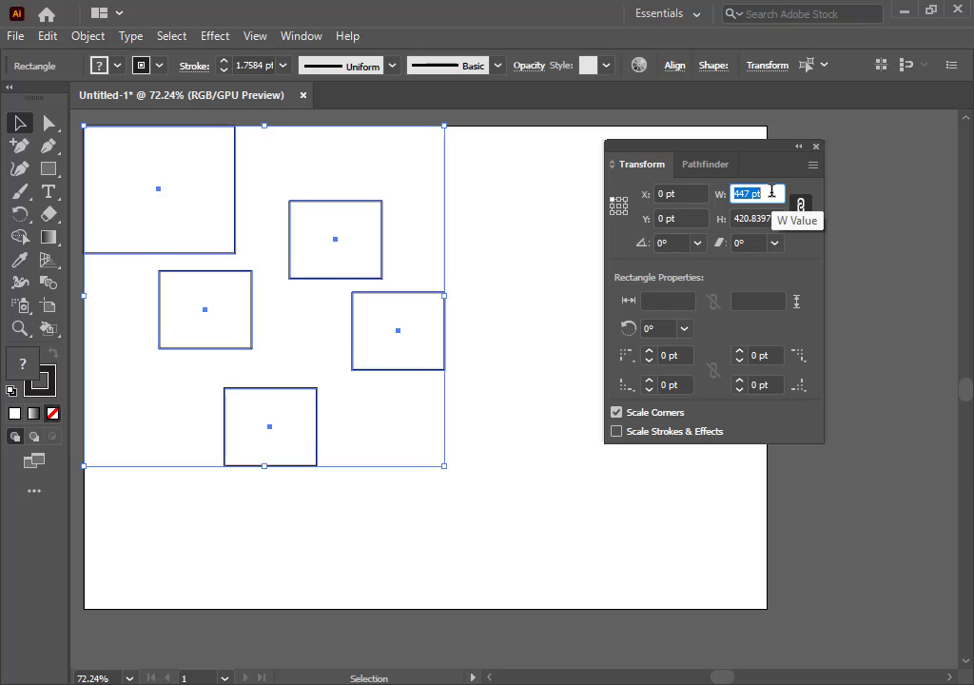
pyautogui.scroll(5, 771, 191)
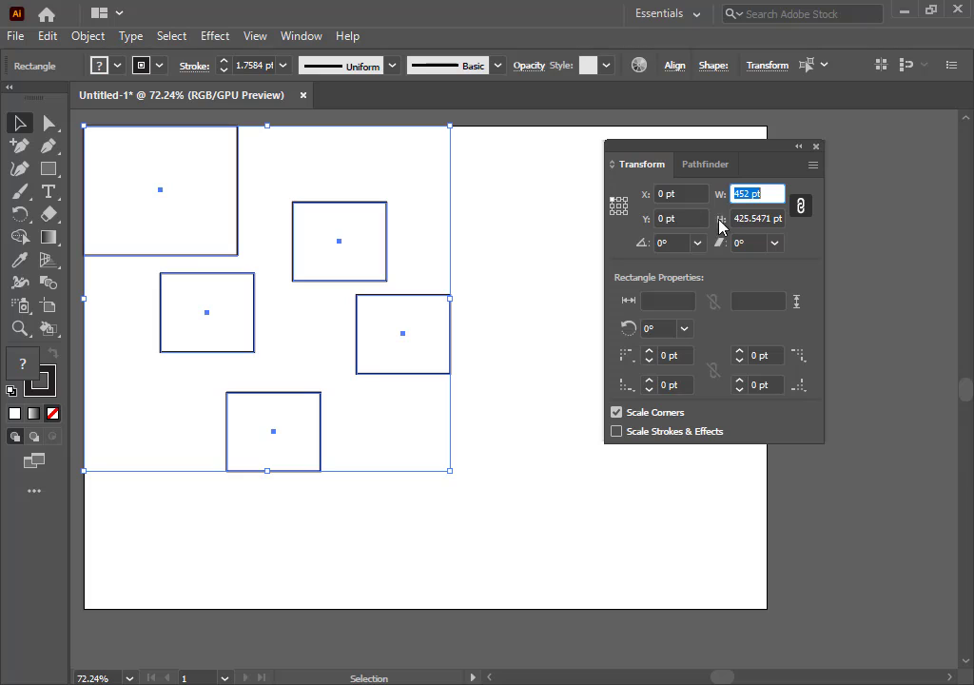
# Set the reference point to the center, try enlarging the squares proportionally, and reset their combined width to 452 pt.
pyautogui.click(619, 206)
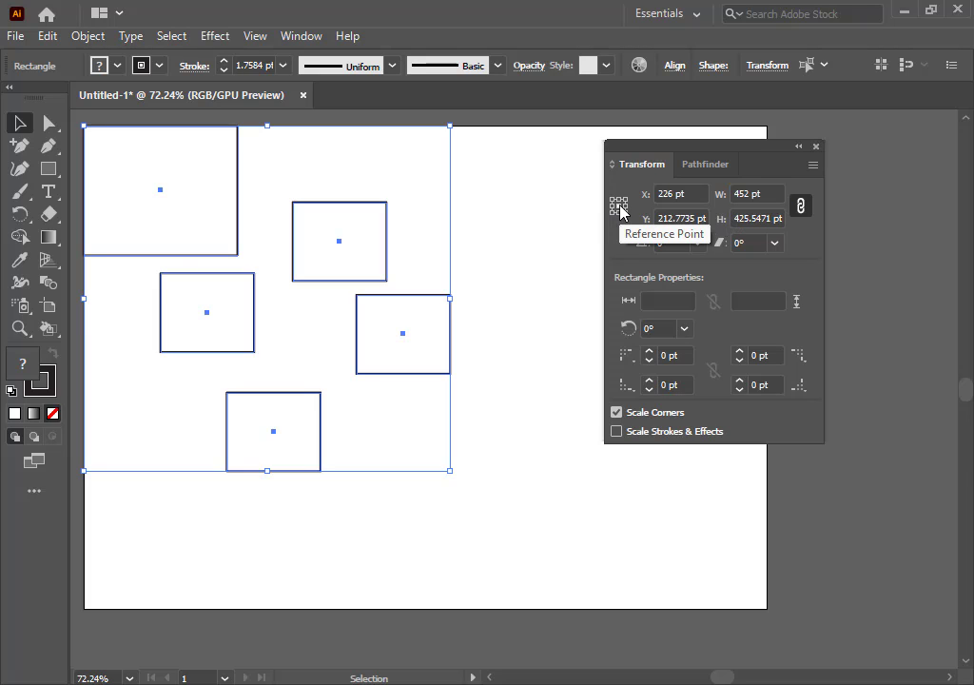
pyautogui.click(756, 193)
pyautogui.press('Up')
pyautogui.press('Up')
pyautogui.press('Up')
pyautogui.press('Up')
pyautogui.press('Up')
pyautogui.press('Up')
pyautogui.press('Up')
pyautogui.press('Up')
pyautogui.press('Up')
pyautogui.press('Up')
pyautogui.press('Up')
pyautogui.press('Up')
pyautogui.press('Up')
pyautogui.press('Up')
pyautogui.press('Up')
pyautogui.press('Up')
pyautogui.press('Up')
pyautogui.press('Up')
pyautogui.press('Up')
pyautogui.press('Up')
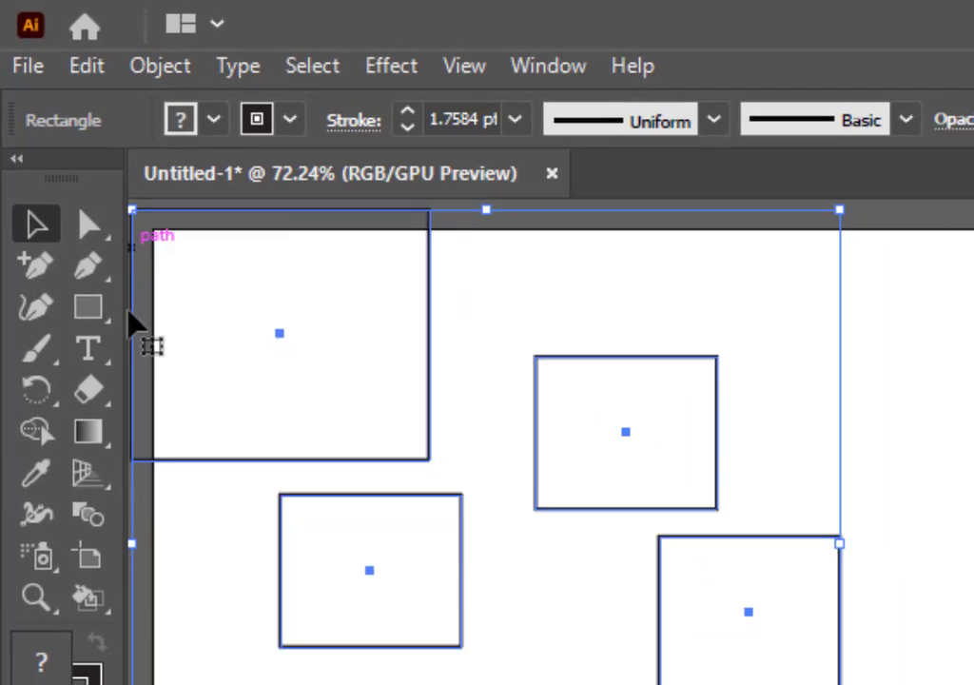
pyautogui.press('BackSpace')
pyautogui.write('452')
pyautogui.press('Return')
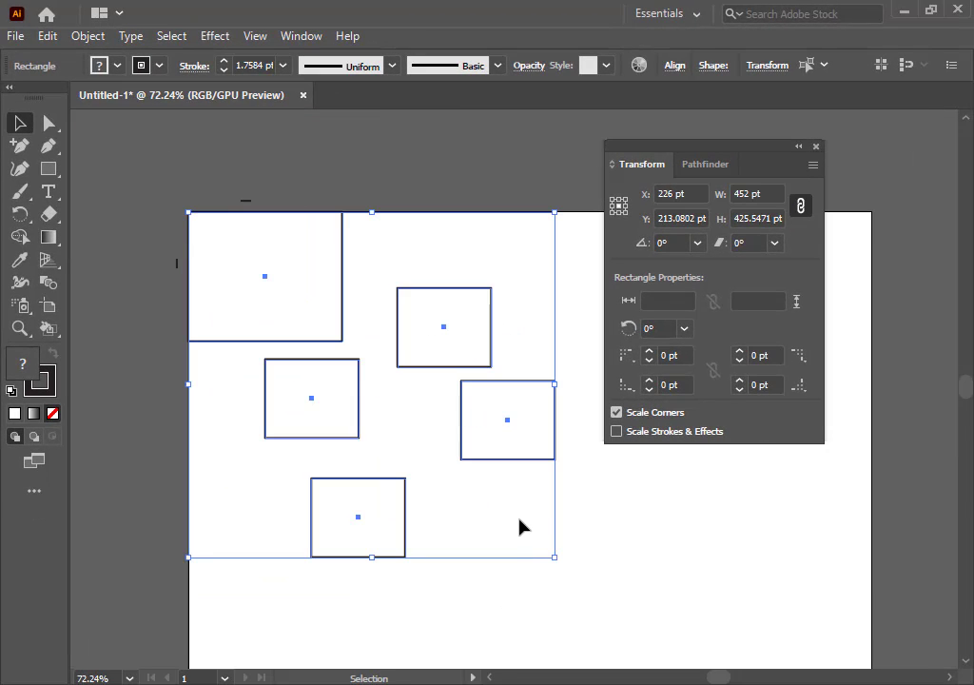
# Delete the five squares and draw a new square about 33 pt wide on the artboard.
pyautogui.press('Delete')
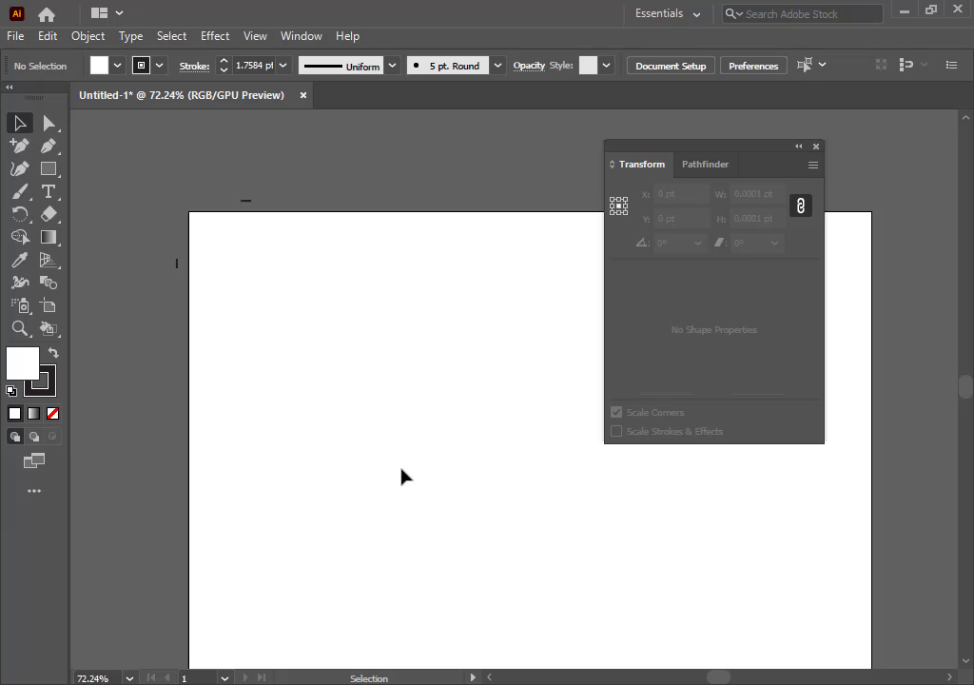
pyautogui.click(48, 169)
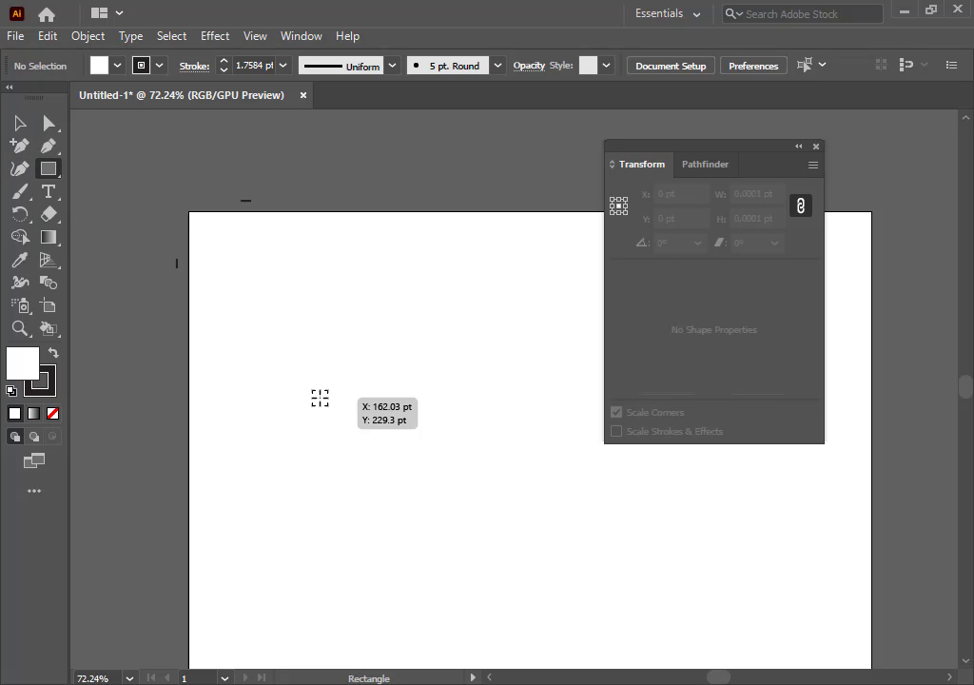
pyautogui.moveTo(320, 398); pyautogui.dragTo(335, 412)
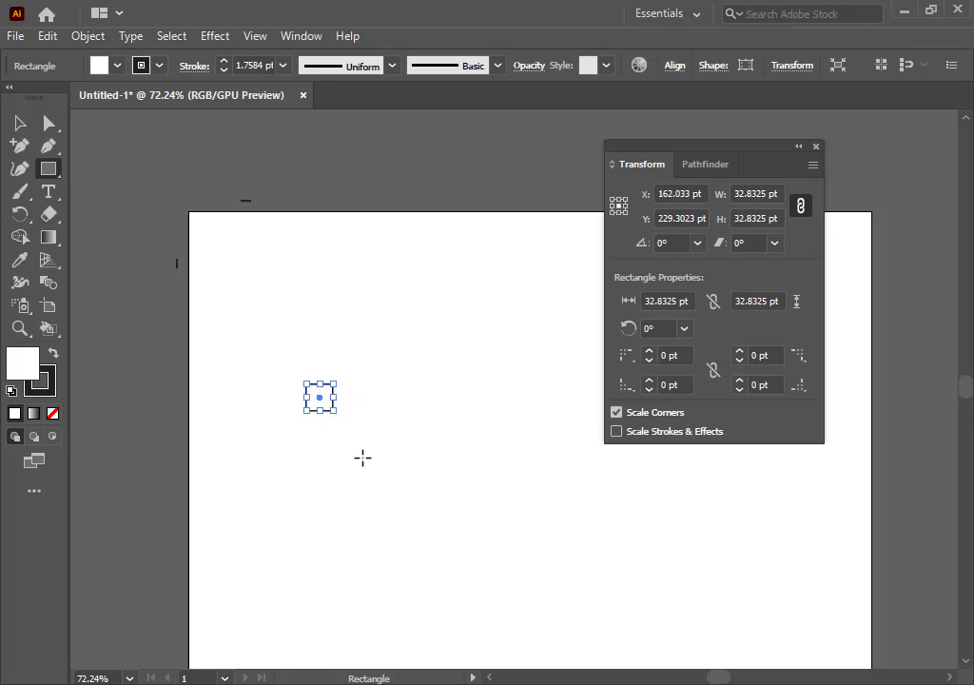
pyautogui.click(19, 122)
# Start Transform Each on the small square and set its horizontal and vertical scale to 100%.
pyautogui.rightClick(312, 399)
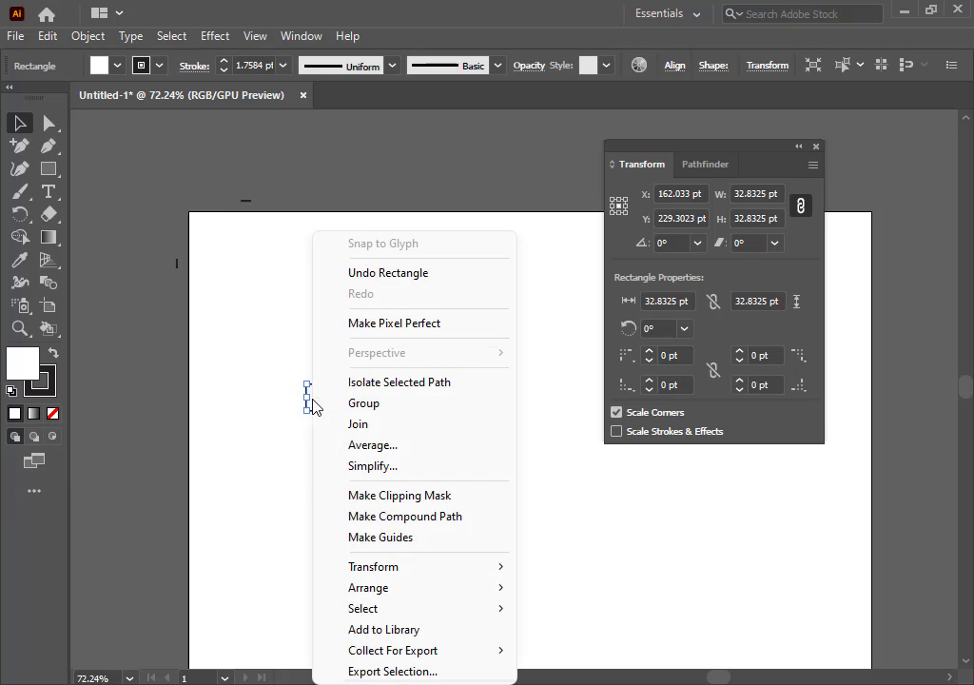
pyautogui.moveTo(386, 570)
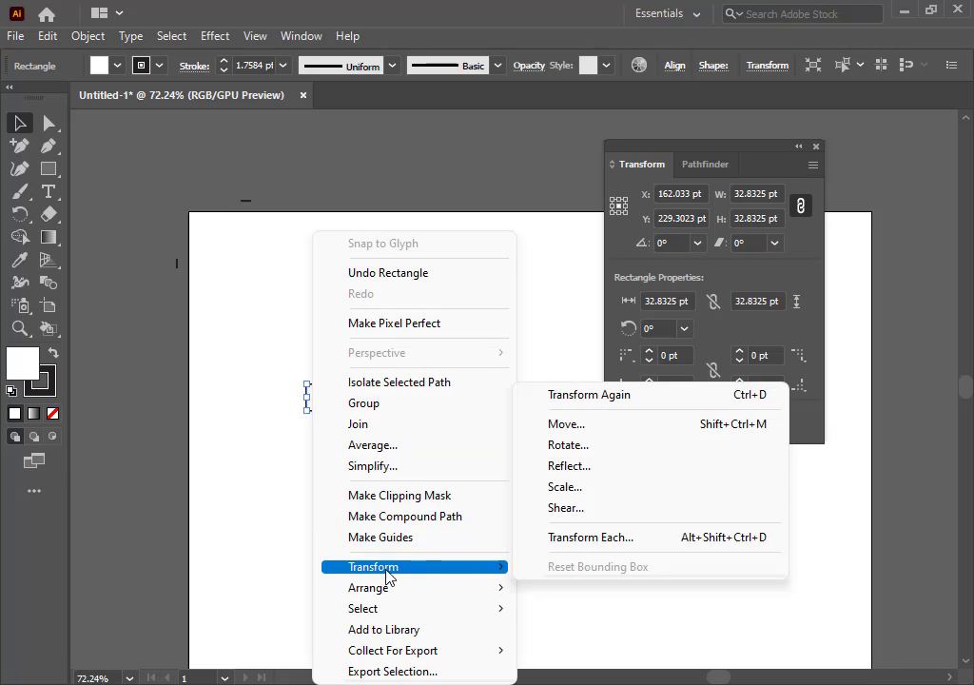
pyautogui.click(622, 538)
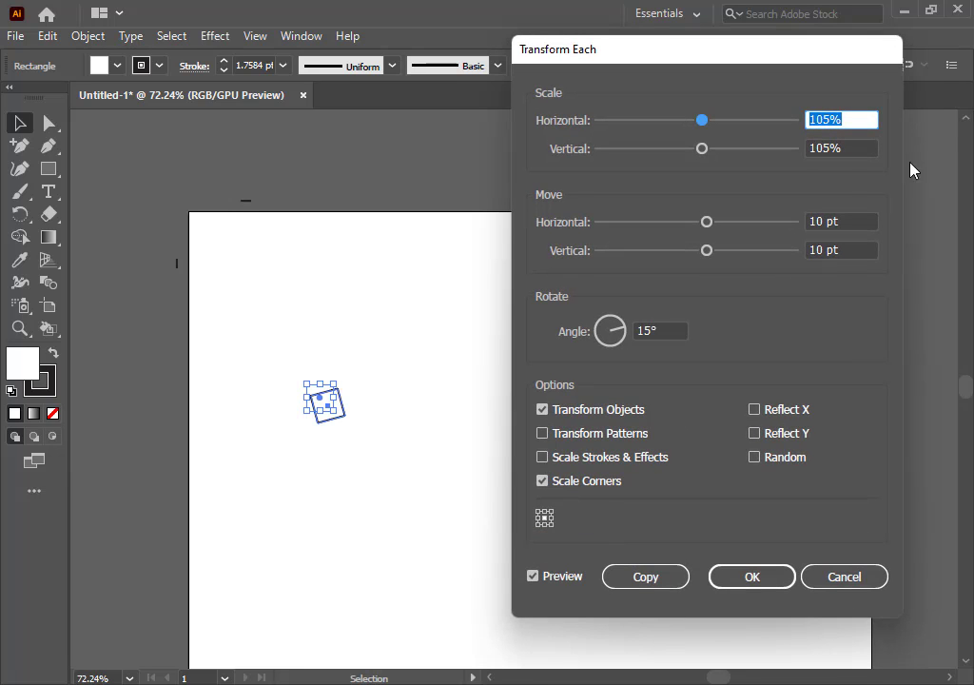
pyautogui.write('100')
pyautogui.click(830, 150)
pyautogui.write('100')
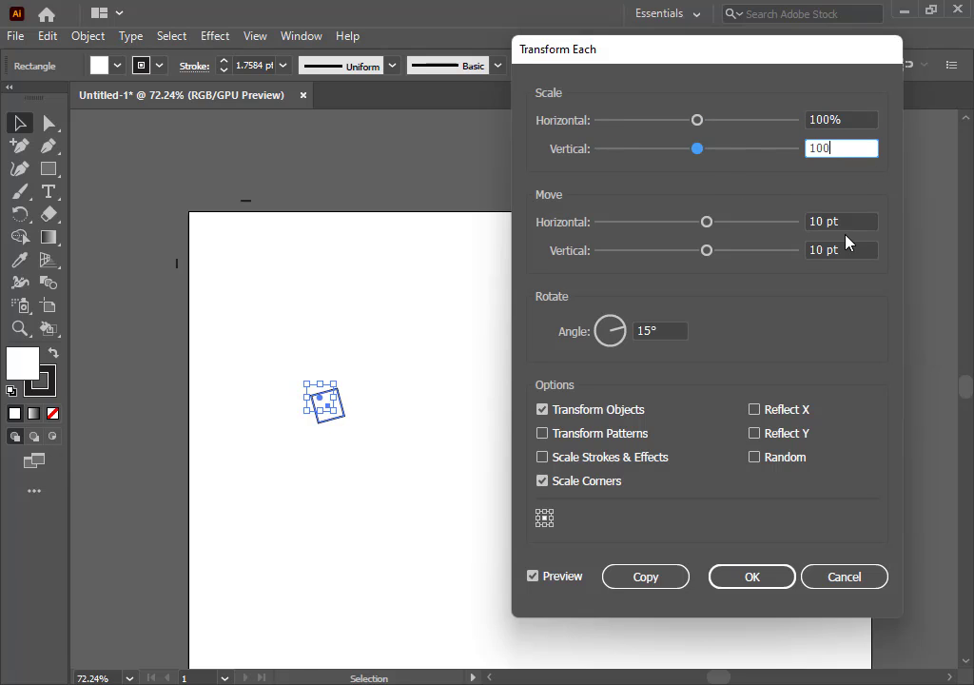
# Set the Transform Each horizontal and vertical move to 0 pt and the rotation angle to 0° with the preview on.
pyautogui.click(855, 221)
pyautogui.write('0')
pyautogui.click(845, 250)
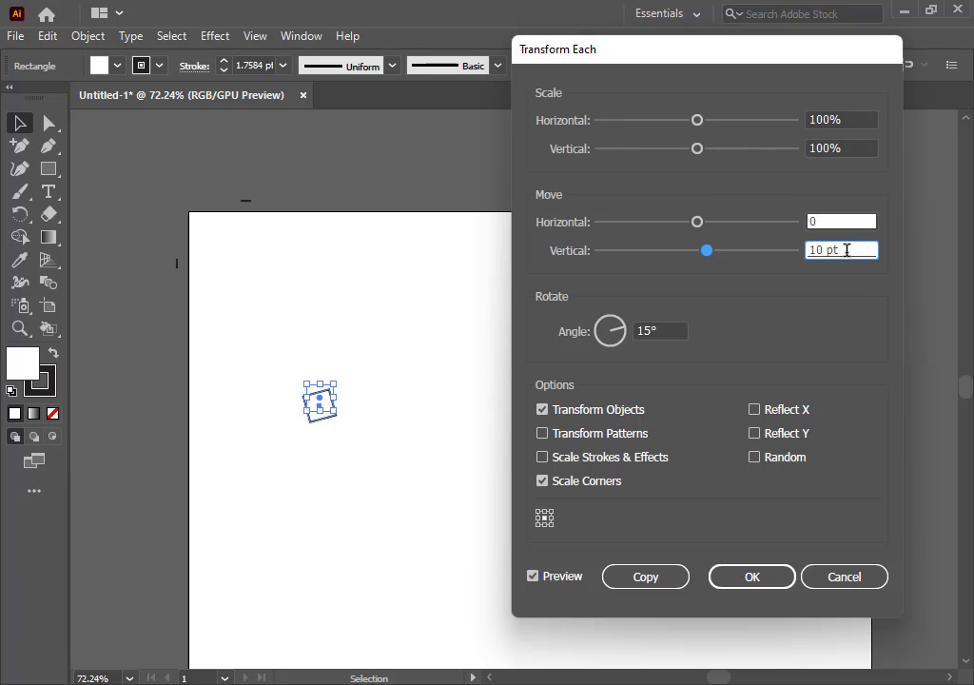
pyautogui.write('0')
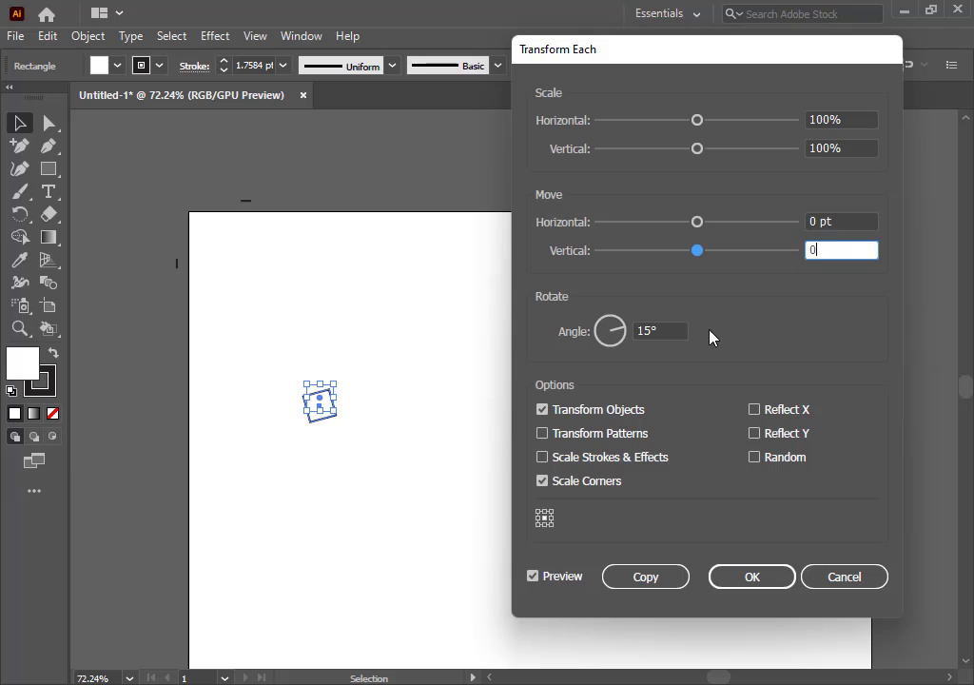
pyautogui.click(640, 329)
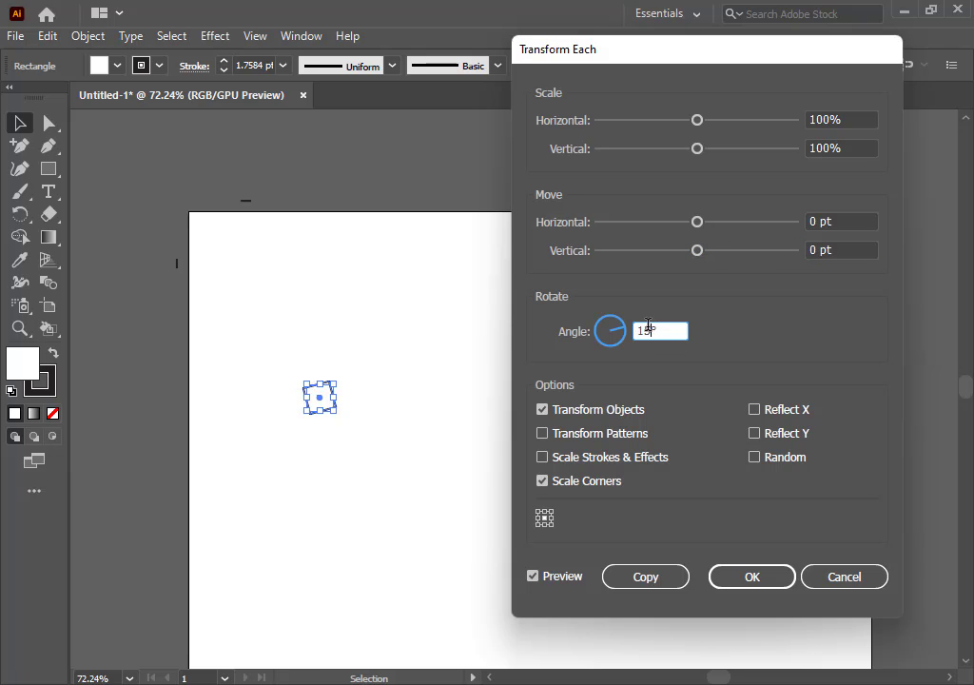
pyautogui.write('0')
pyautogui.click(559, 576)
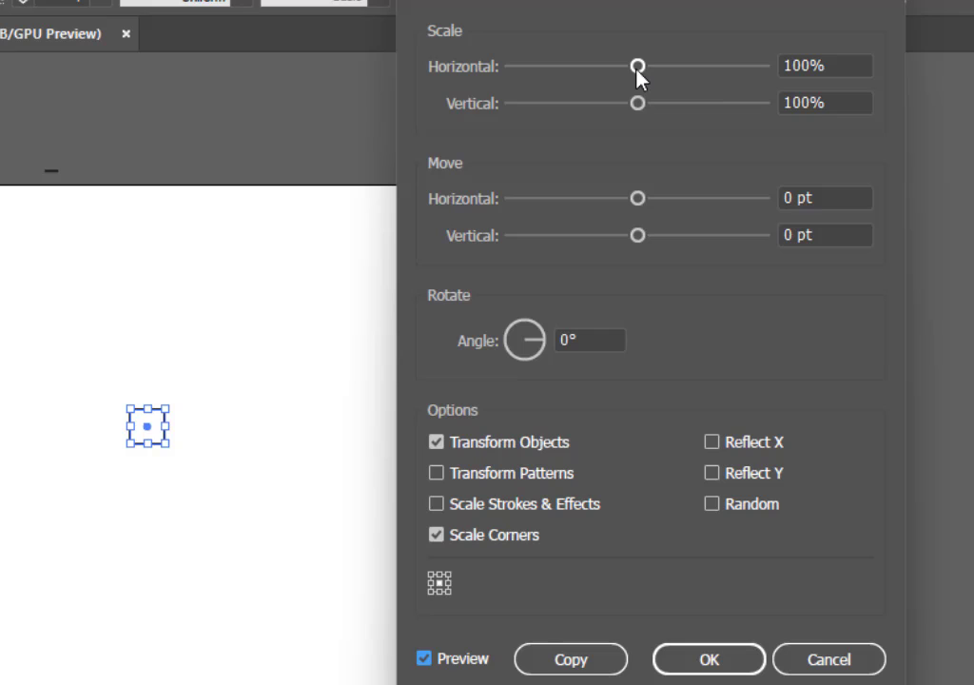
# Try scaling the small square to 192% horizontally and 190% vertically and moving it 27 pt in both directions.
pyautogui.moveTo(637, 69); pyautogui.dragTo(662, 70)
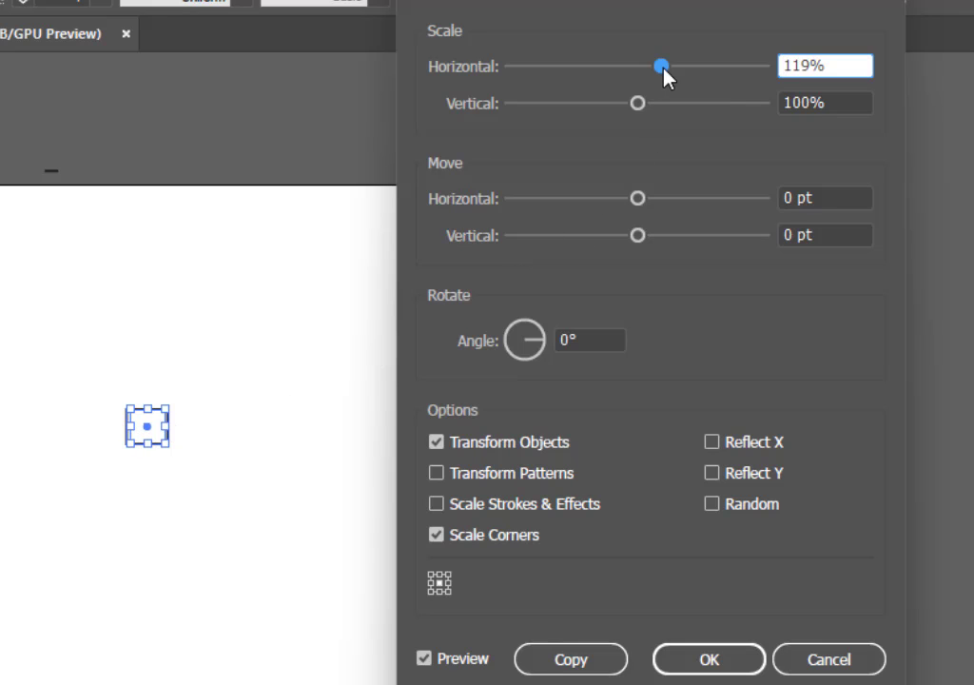
pyautogui.moveTo(663, 70); pyautogui.dragTo(722, 71)
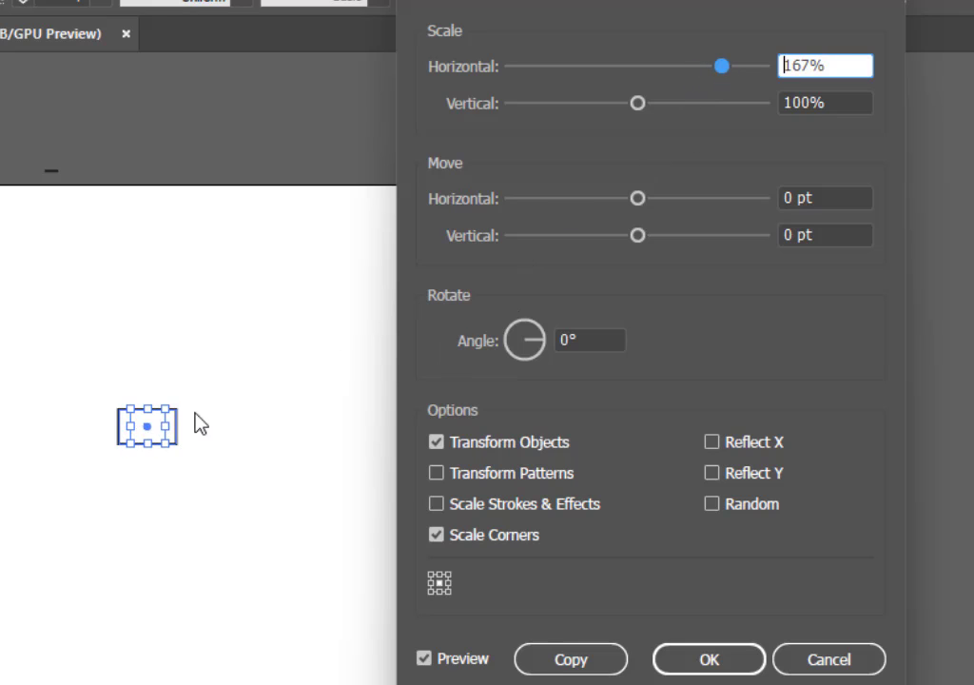
pyautogui.click(728, 65)
pyautogui.moveTo(728, 71); pyautogui.dragTo(758, 73)
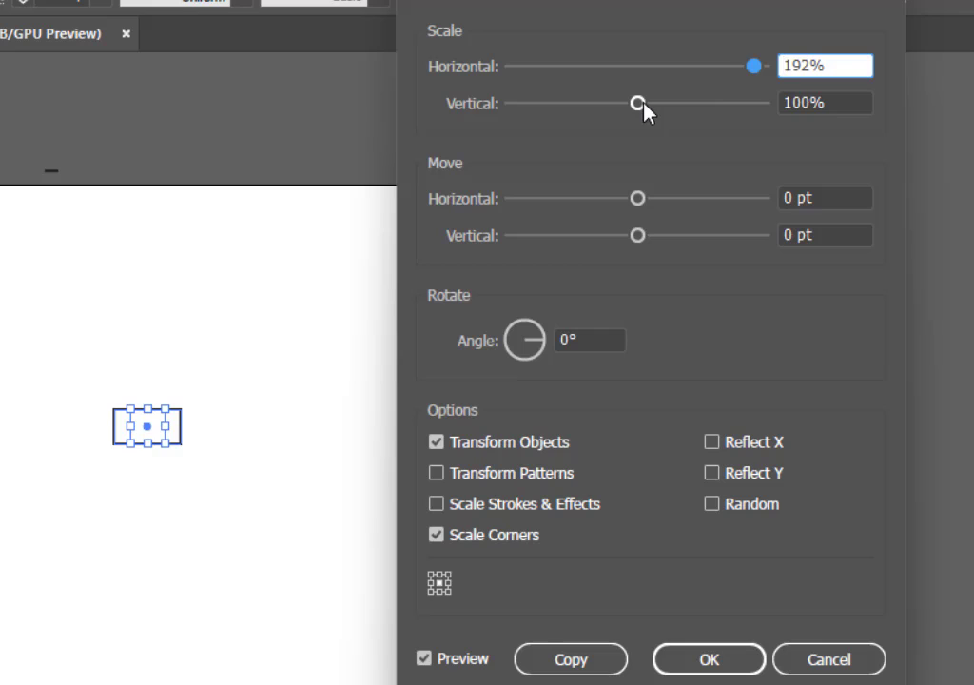
pyautogui.moveTo(639, 103); pyautogui.dragTo(753, 108)
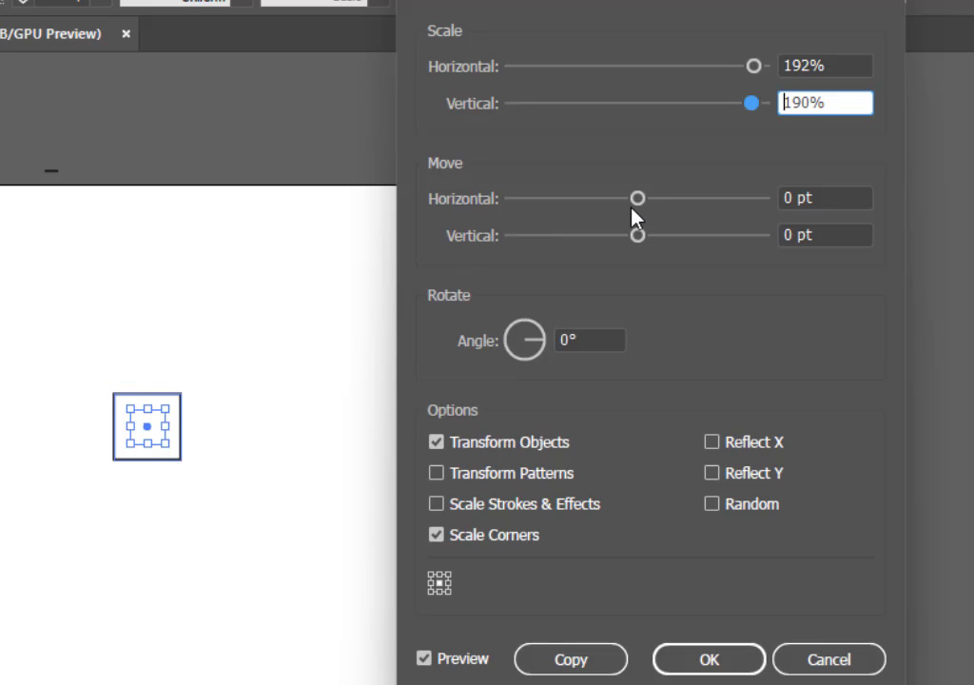
pyautogui.moveTo(641, 203); pyautogui.dragTo(677, 207)
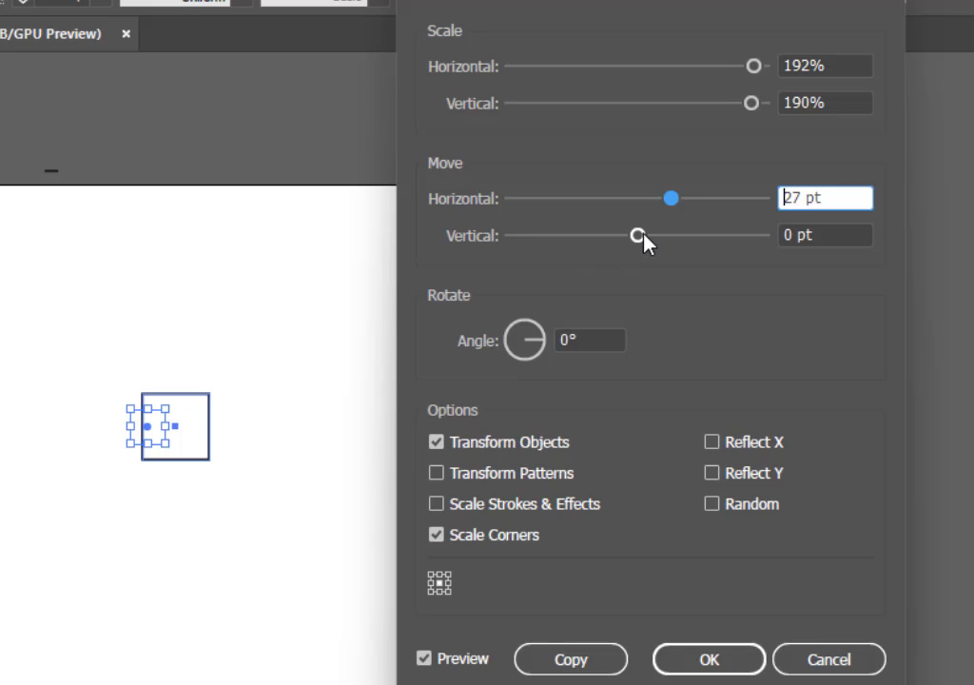
pyautogui.moveTo(638, 233); pyautogui.dragTo(681, 245)
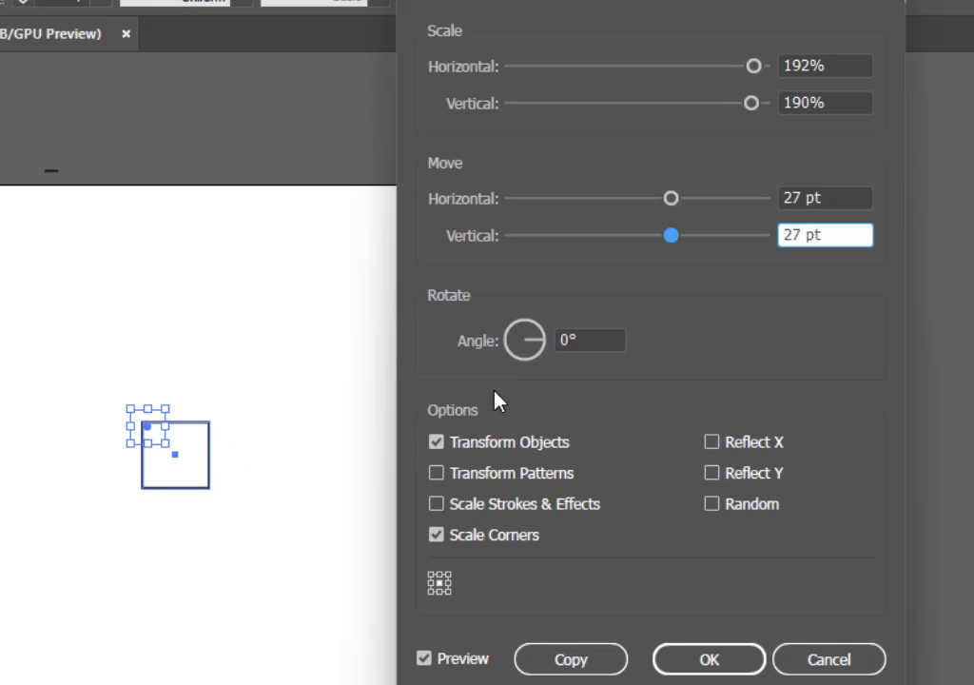
# Try rotating the square by 21° and leave Transform Each without applying it.
pyautogui.moveTo(574, 340); pyautogui.dragTo(551, 342)
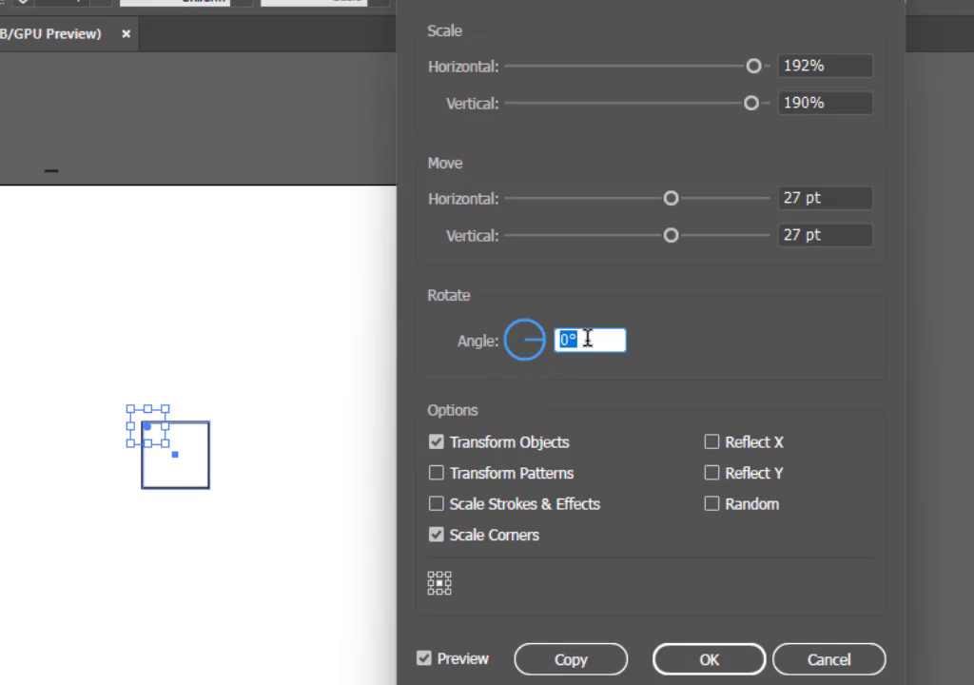
pyautogui.press('Up')
pyautogui.press('Up')
pyautogui.press('Up')
pyautogui.press('Up')
pyautogui.press('Up')
pyautogui.press('Up')
pyautogui.press('Up')
pyautogui.press('Up')
pyautogui.press('Up')
pyautogui.press('Up')
pyautogui.press('Up')
pyautogui.press('Up')
pyautogui.press('Up')
pyautogui.press('Up')
pyautogui.press('Up')
pyautogui.press('Up')
pyautogui.press('Up')
pyautogui.press('Up')
pyautogui.press('Up')
pyautogui.press('Up')
pyautogui.press('Up')
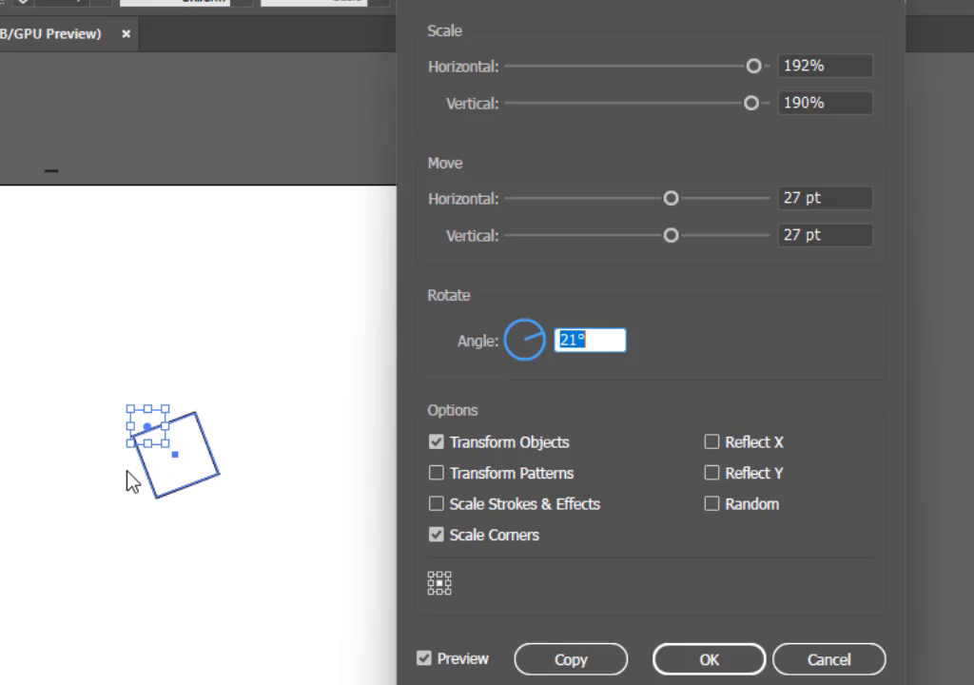
pyautogui.press('Escape')
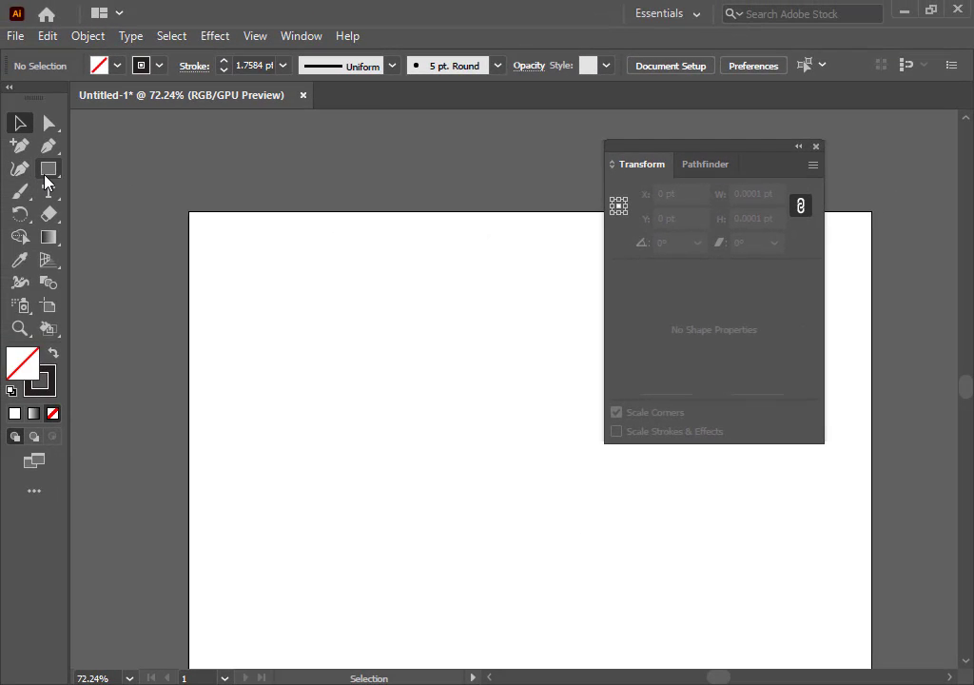
# Draw a square about 45 pt wide near the artboard's upper-left corner.
pyautogui.click(45, 174)
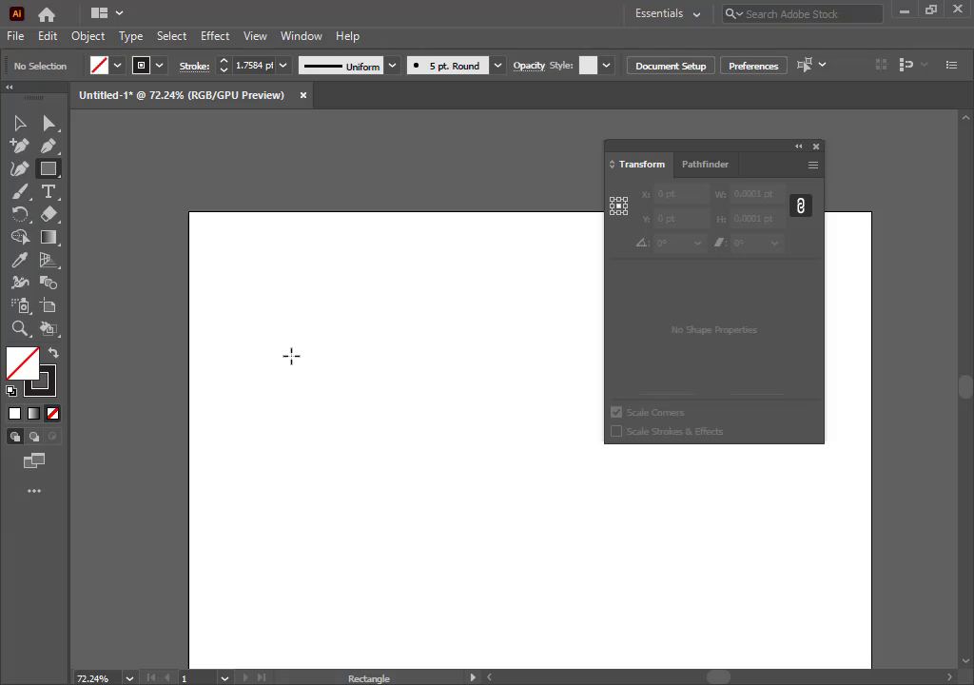
pyautogui.moveTo(291, 355); pyautogui.dragTo(303, 372)
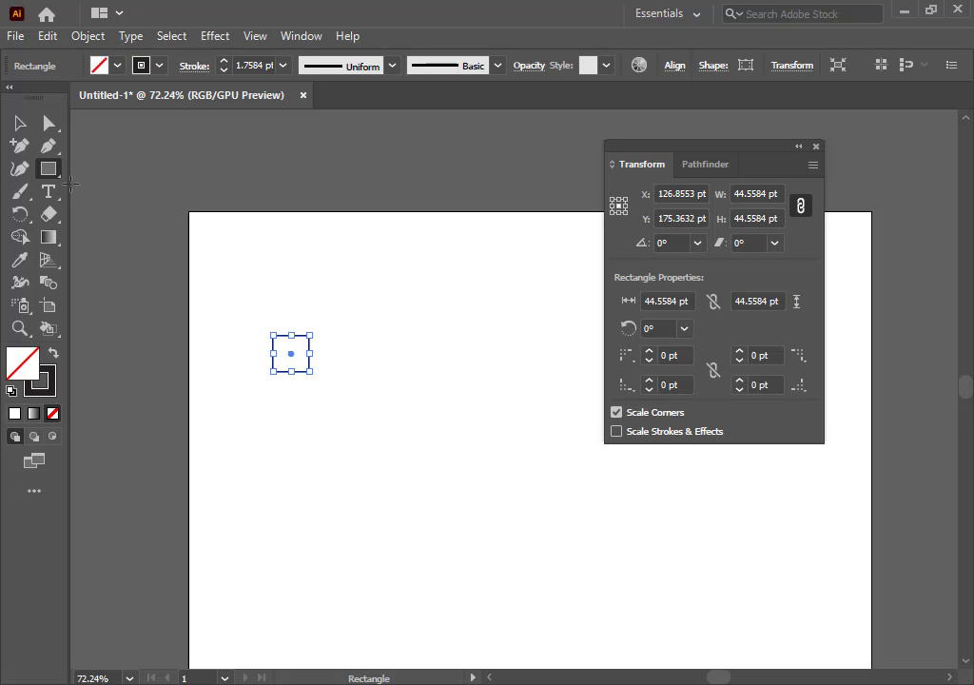
pyautogui.click(49, 122)
pyautogui.click(19, 123)
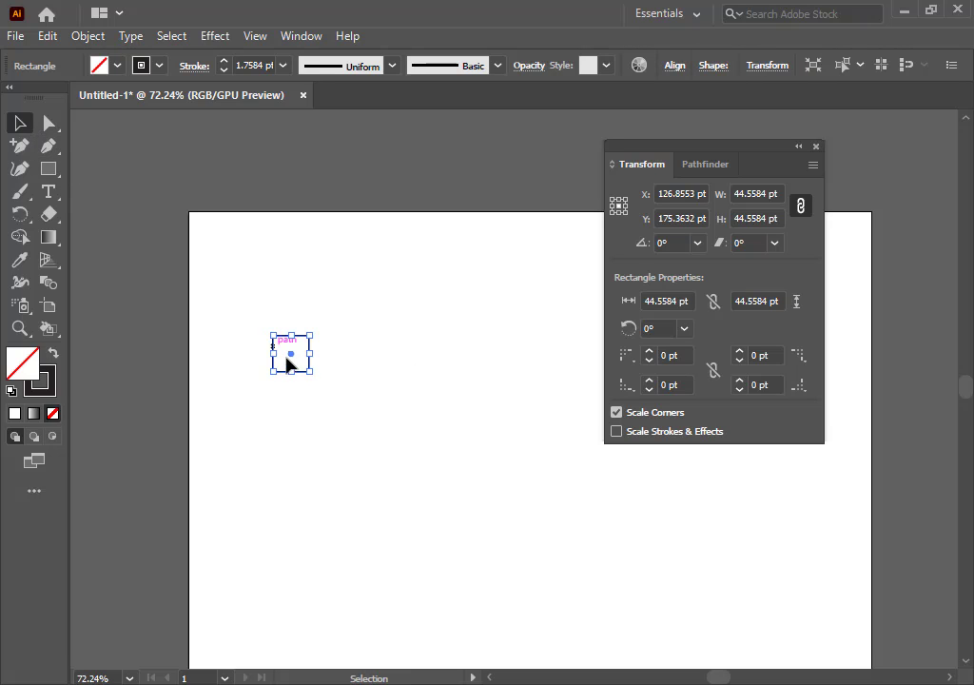
# Start Transform Each on the new square and set both scales to 100% and the rotation angle to 0°.
pyautogui.rightClick(289, 359)
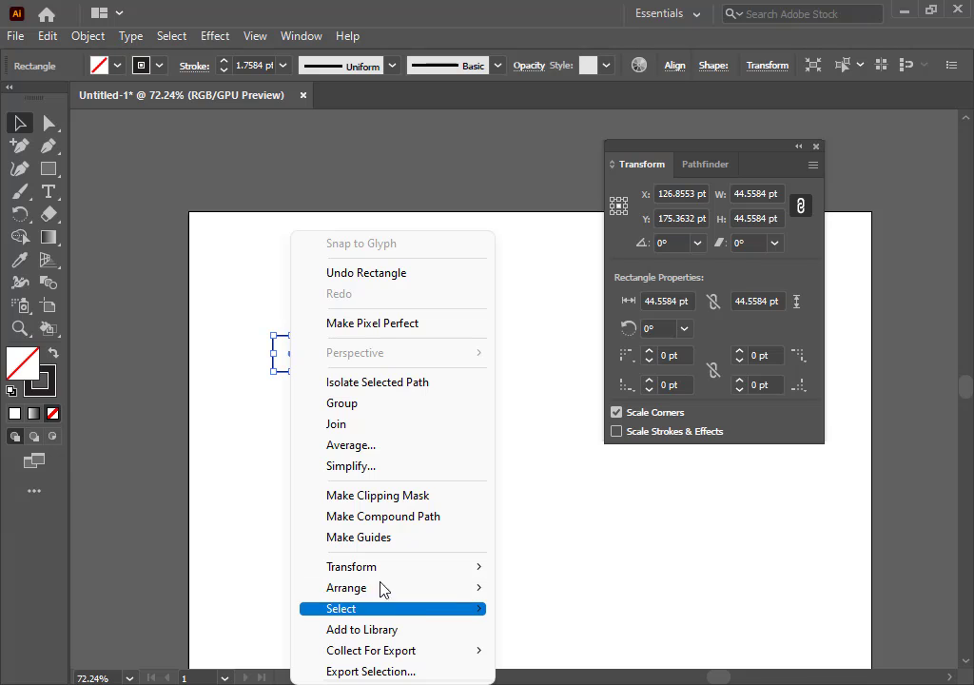
pyautogui.moveTo(383, 575)
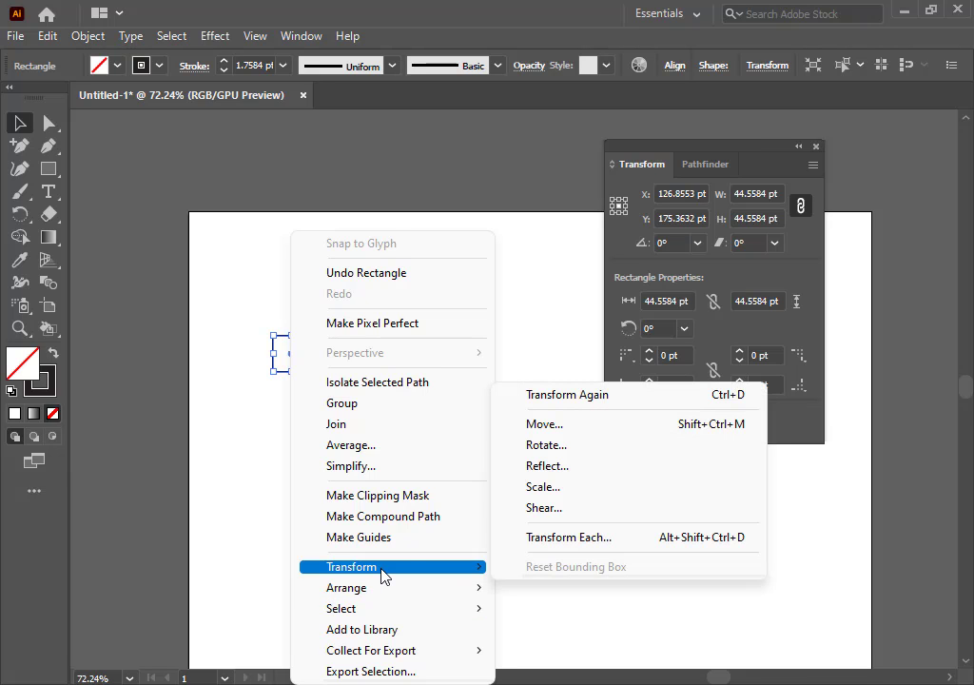
pyautogui.click(597, 538)
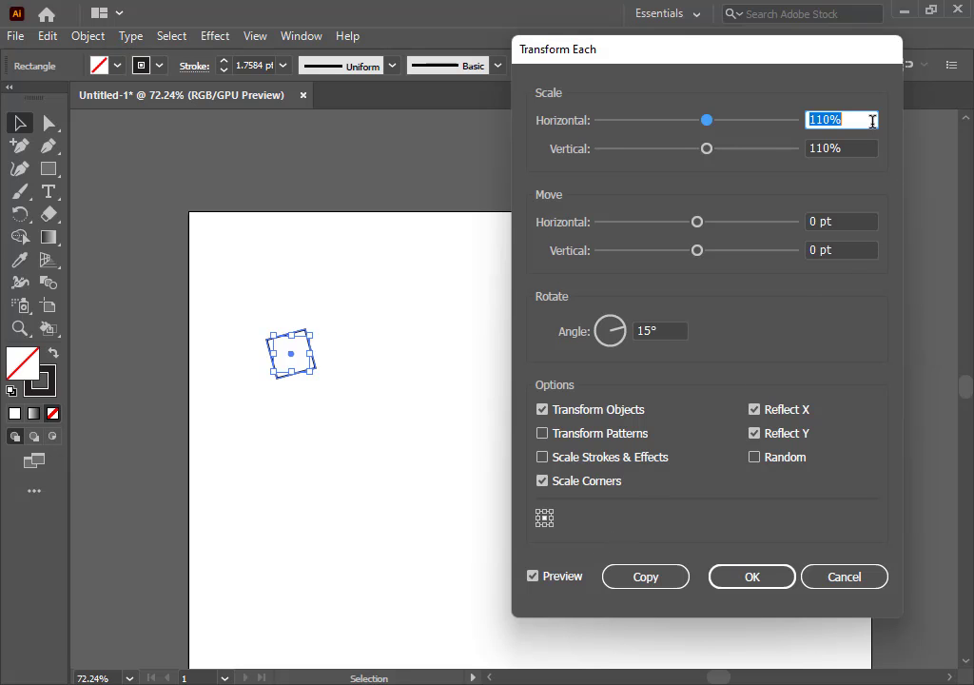
pyautogui.write('100')
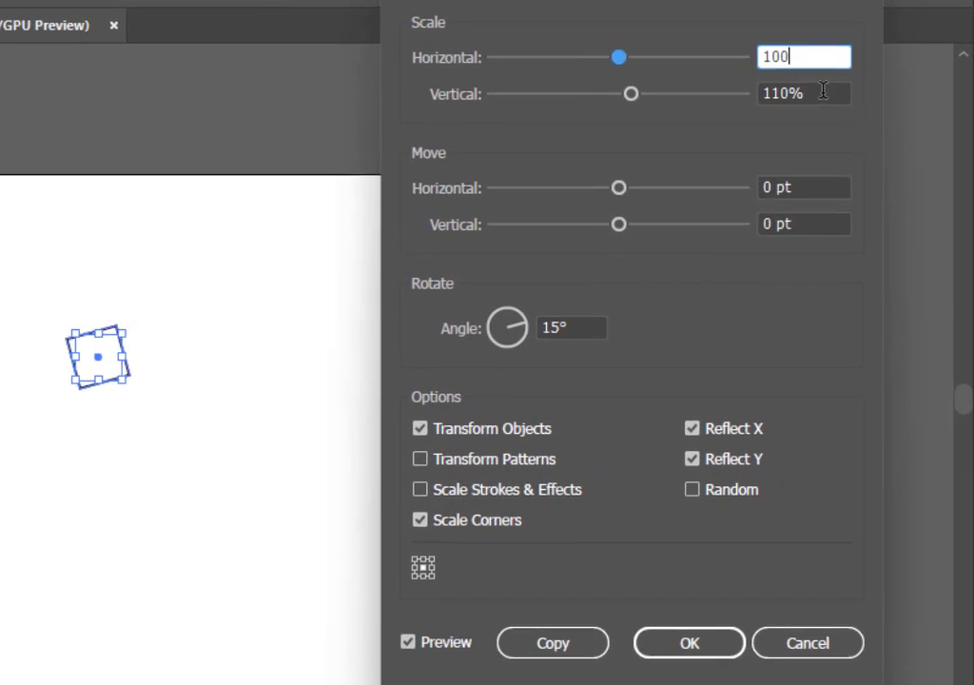
pyautogui.press('Tab')
pyautogui.write('100')
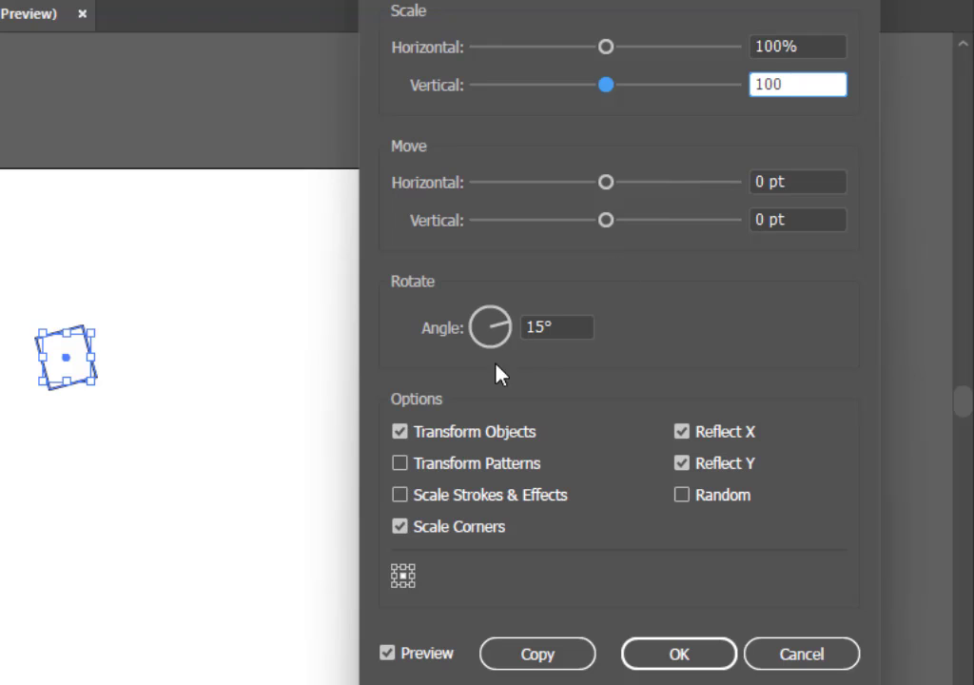
pyautogui.moveTo(557, 327); pyautogui.dragTo(482, 326)
pyautogui.write('0')
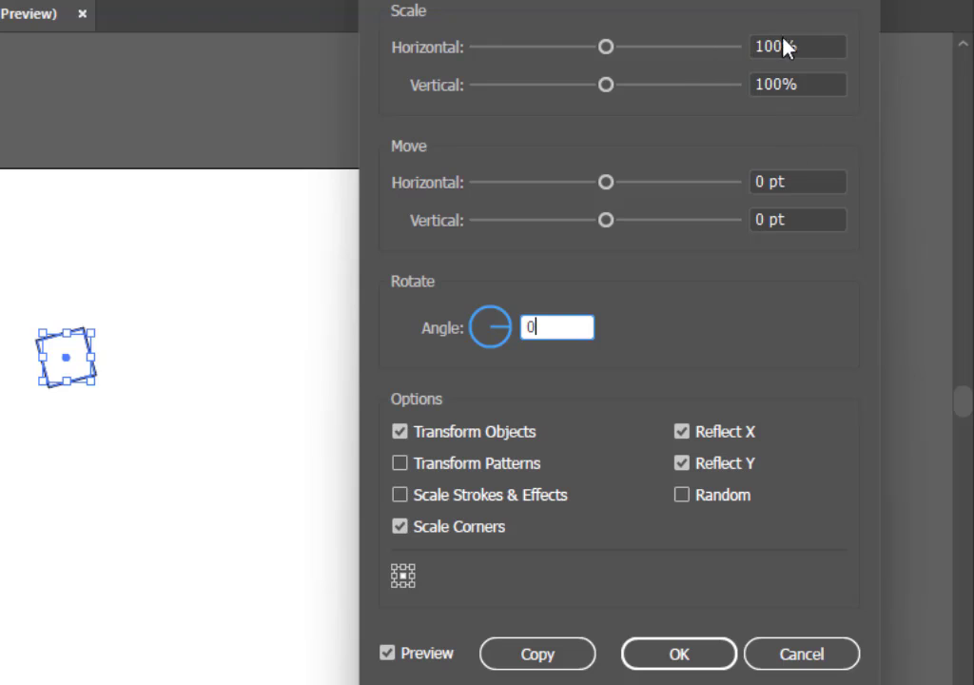
# Create a copy of the square scaled to 105% horizontally and vertically and rotated by 10°.
pyautogui.press('Tab')
pyautogui.write('105')
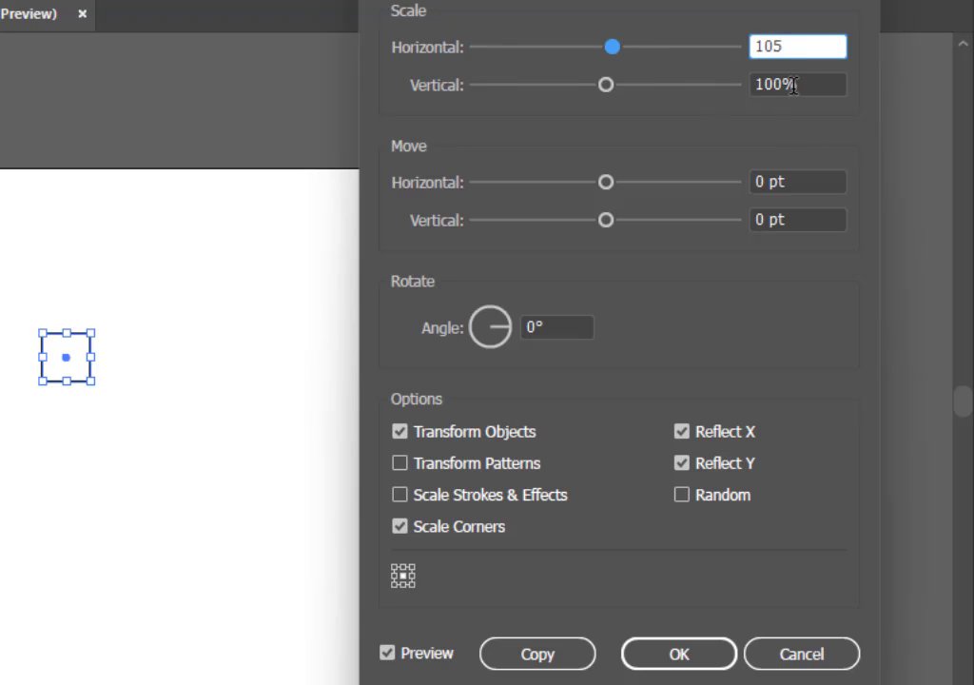
pyautogui.press('Tab')
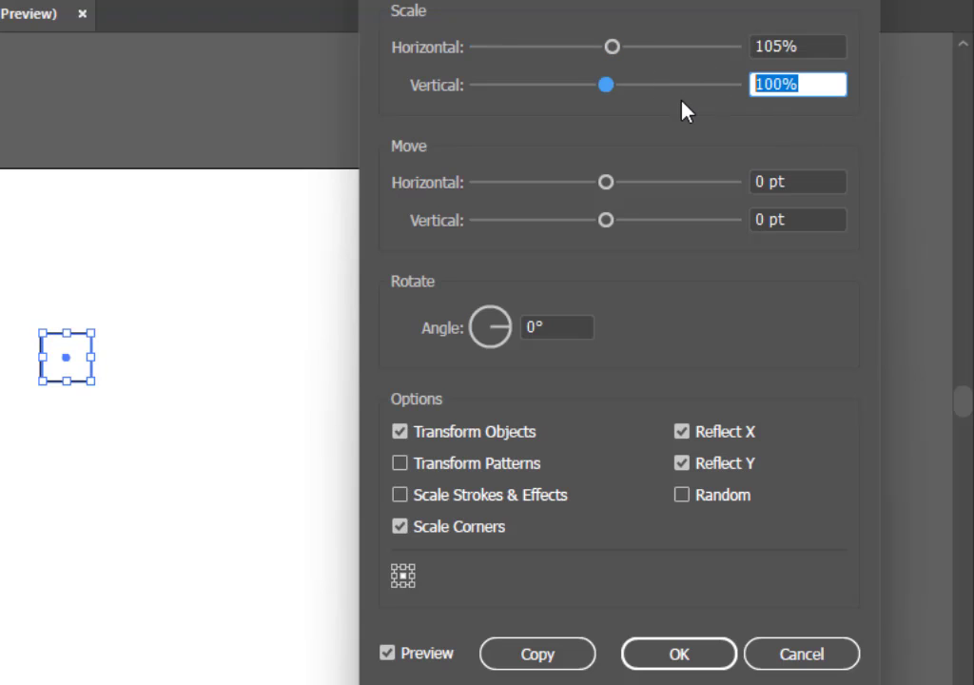
pyautogui.write('105')
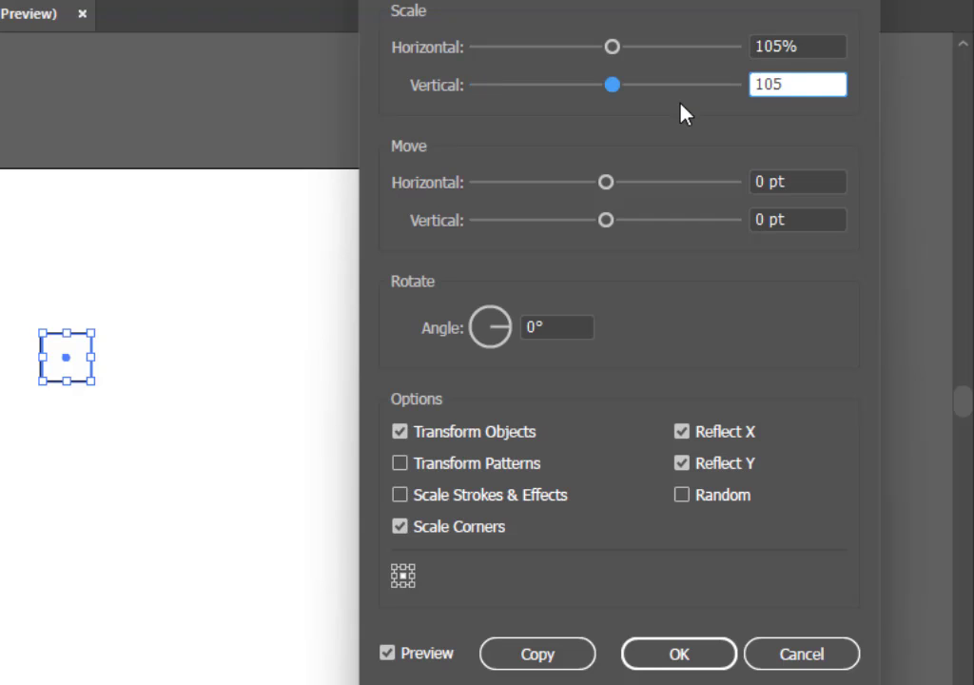
pyautogui.click(569, 327)
pyautogui.doubleClick(568, 326)
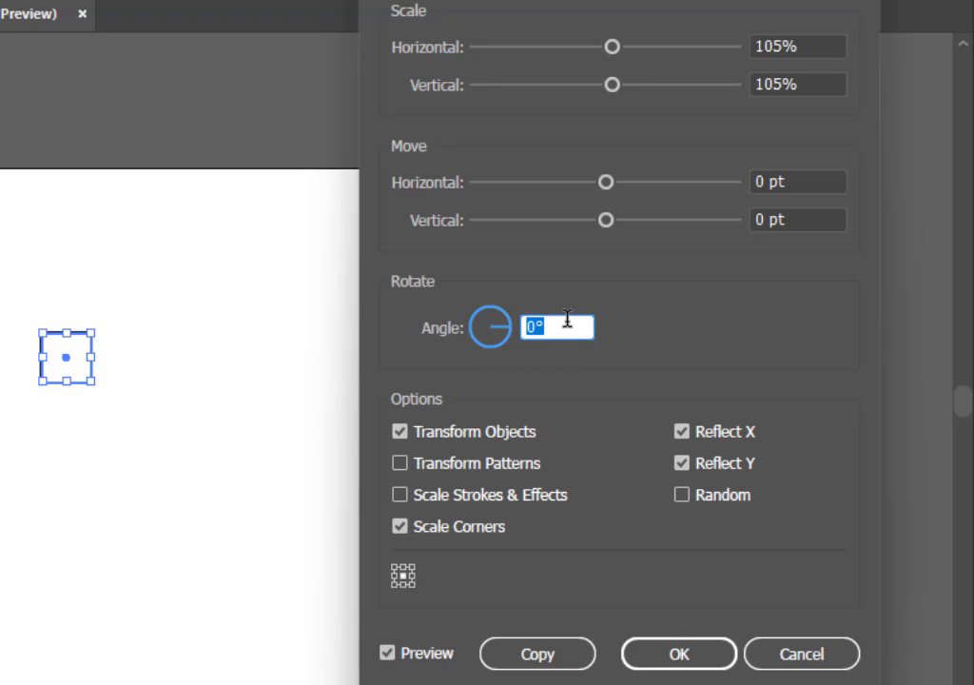
pyautogui.write('10')
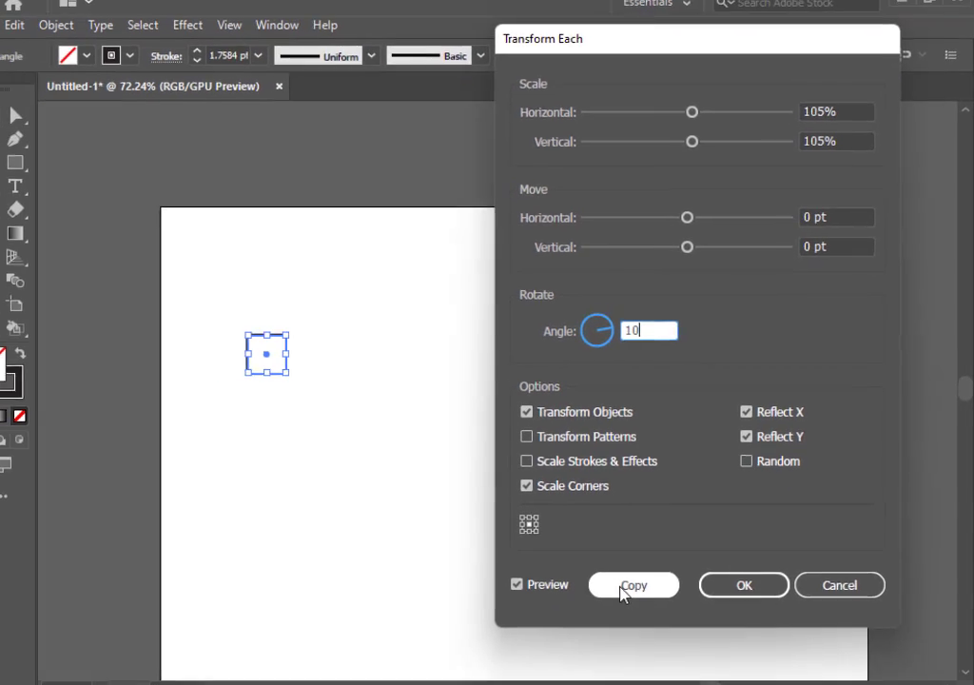
pyautogui.click(533, 653)
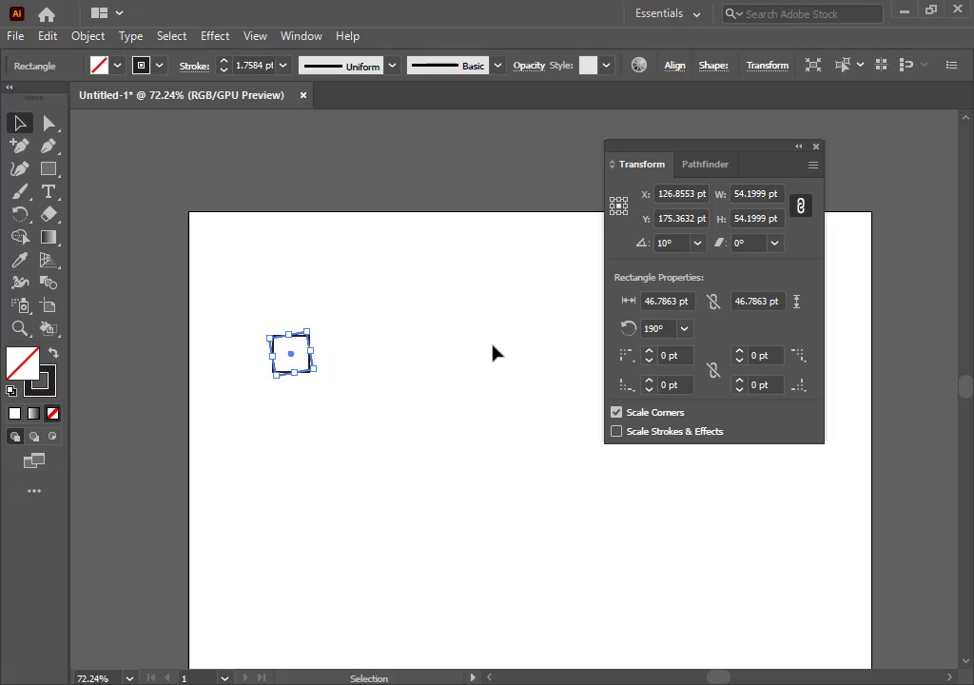
# Repeat the copy transformation until the rotated squares form a spiral about 733 pt wide.
pyautogui.hotkey('ctrl', 'd')
pyautogui.hotkey('ctrl', 'd')
pyautogui.hotkey('ctrl', 'd')
pyautogui.hotkey('ctrl', 'd')
pyautogui.hotkey('ctrl', 'd')
pyautogui.hotkey('ctrl', 'd')
pyautogui.hotkey('ctrl', 'd')
pyautogui.hotkey('ctrl', 'd')
pyautogui.hotkey('ctrl', 'd')
pyautogui.hotkey('ctrl', 'd')
pyautogui.hotkey('ctrl', 'd')
pyautogui.hotkey('ctrl', 'd')
pyautogui.hotkey('ctrl', 'd')
pyautogui.hotkey('ctrl', 'd')
pyautogui.hotkey('ctrl', 'd')
pyautogui.hotkey('ctrl', 'd')
pyautogui.hotkey('ctrl', 'd')
pyautogui.hotkey('ctrl', 'd')
pyautogui.hotkey('ctrl', 'd')
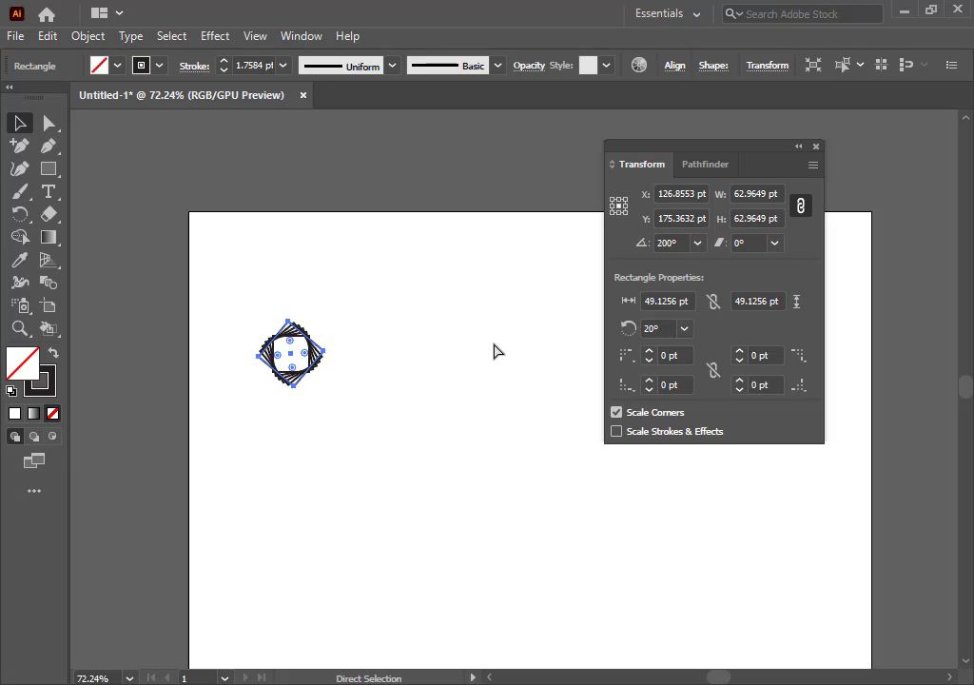
pyautogui.hotkey('ctrl', 'd')
pyautogui.hotkey('ctrl', 'd')
pyautogui.hotkey('ctrl', 'd')
pyautogui.hotkey('ctrl', 'd')
pyautogui.hotkey('ctrl', 'd')
pyautogui.hotkey('ctrl', 'd')
pyautogui.hotkey('ctrl', 'd')
pyautogui.hotkey('ctrl', 'd')
pyautogui.hotkey('ctrl', 'd')
pyautogui.hotkey('ctrl', 'd')
pyautogui.hotkey('ctrl', 'd')
pyautogui.hotkey('ctrl', 'd')
pyautogui.hotkey('ctrl', 'd')
pyautogui.hotkey('ctrl', 'd')
pyautogui.hotkey('ctrl', 'd')
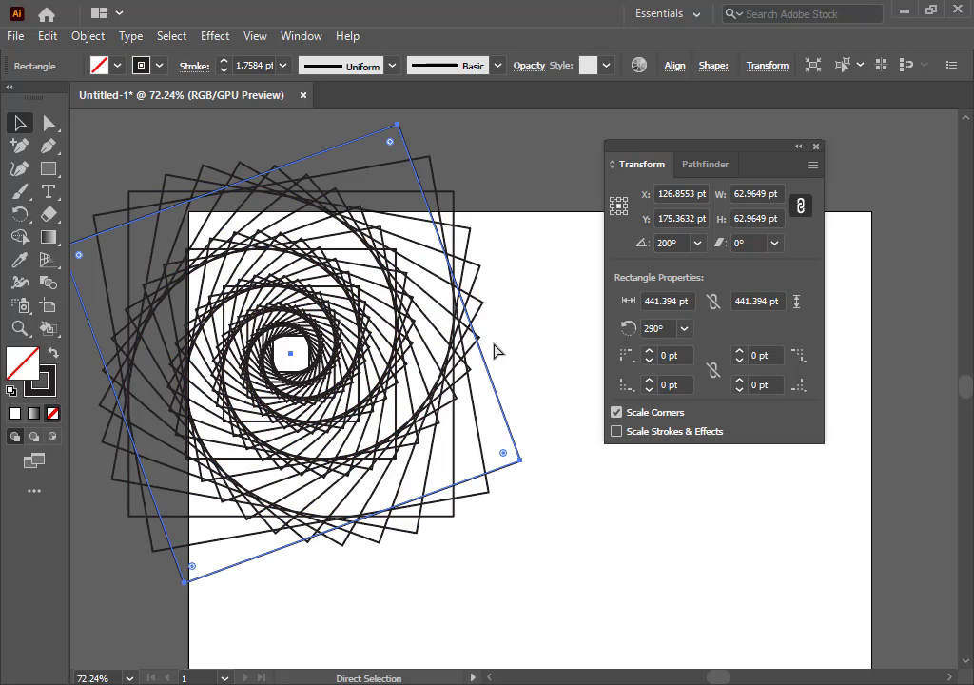
pyautogui.hotkey('ctrl', 'd')
pyautogui.hotkey('ctrl', 'd')
pyautogui.hotkey('ctrl', 'd')
pyautogui.hotkey('ctrl', 'd')
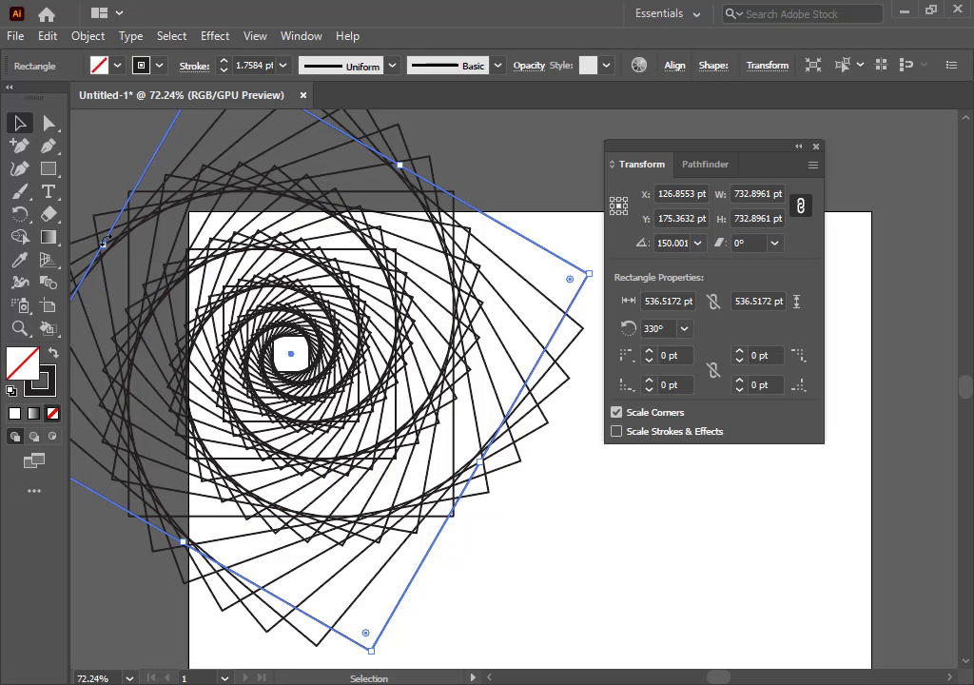
# Reduce the stroke weight of all the squares in the spiral to 0.75 pt and deselect them.
pyautogui.moveTo(586, 577); pyautogui.dragTo(195, 215)
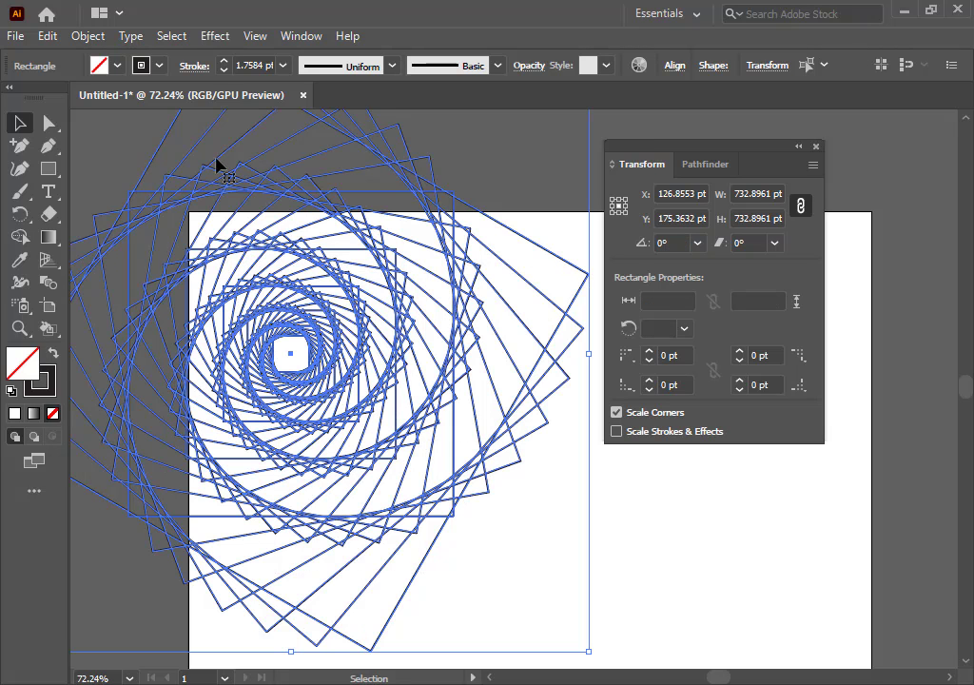
pyautogui.click(225, 72)
pyautogui.click(225, 74)
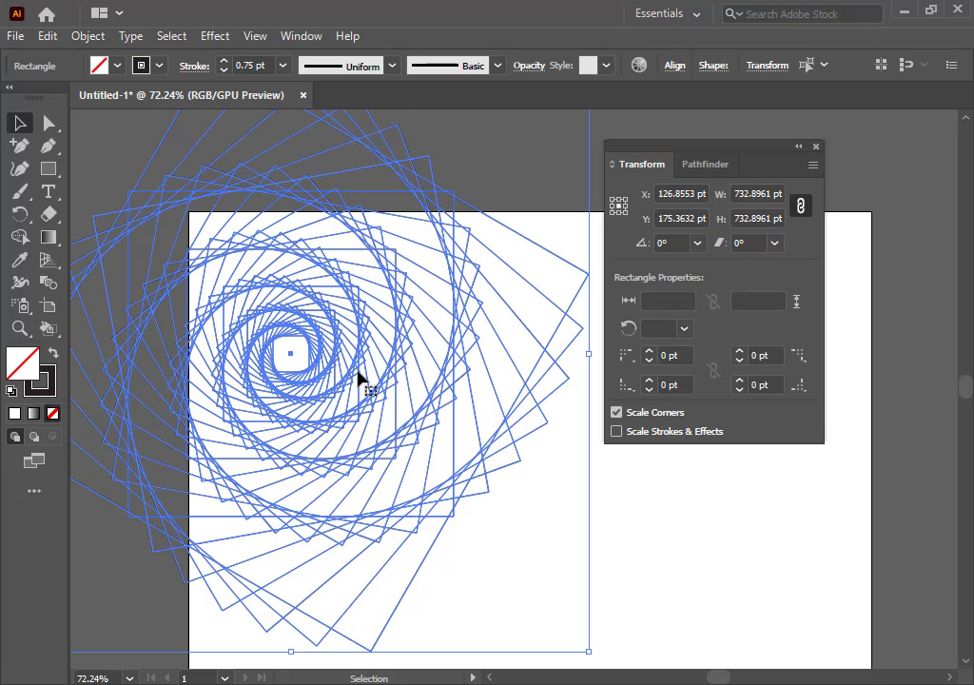
pyautogui.click(737, 557)
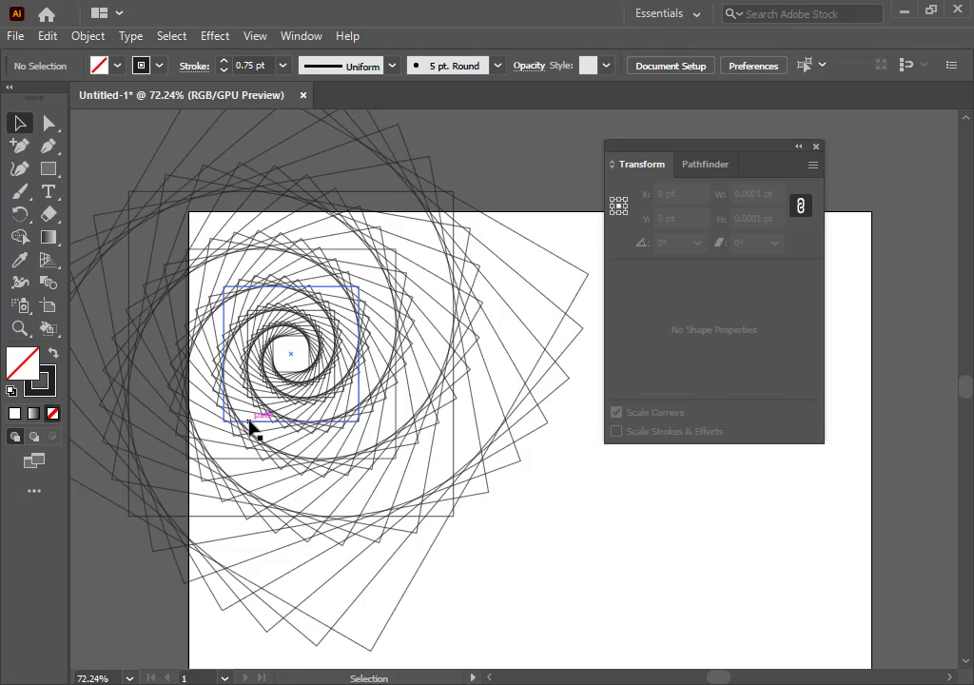
# Draw a narrow upright ellipse about 42 by 147 pt on a cleared artboard and rotate it to 315°.
pyautogui.moveTo(586, 647); pyautogui.dragTo(295, 333)
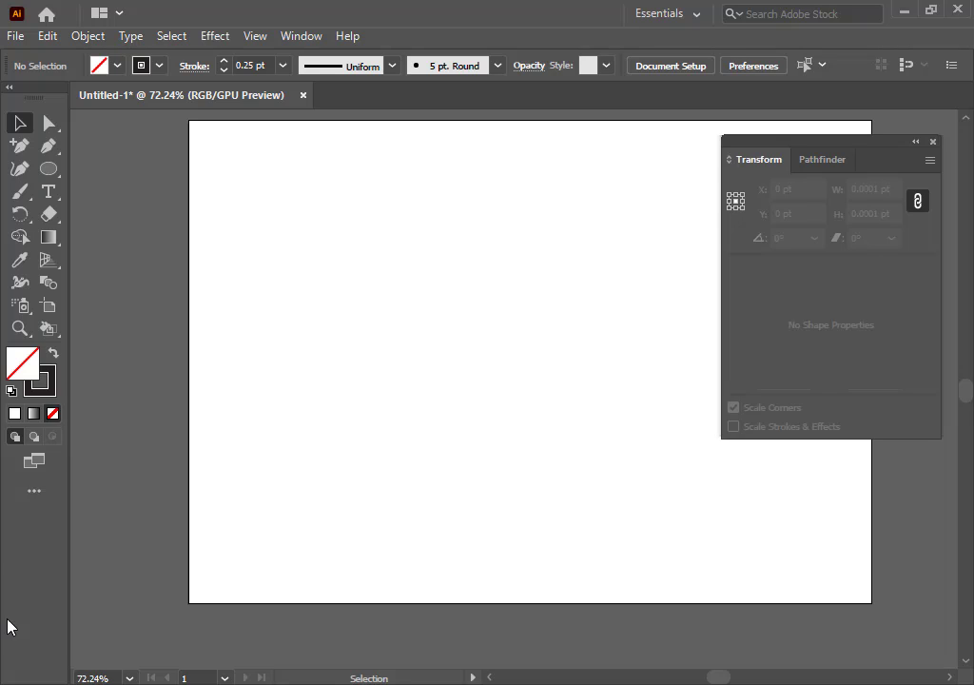
pyautogui.click(49, 171)
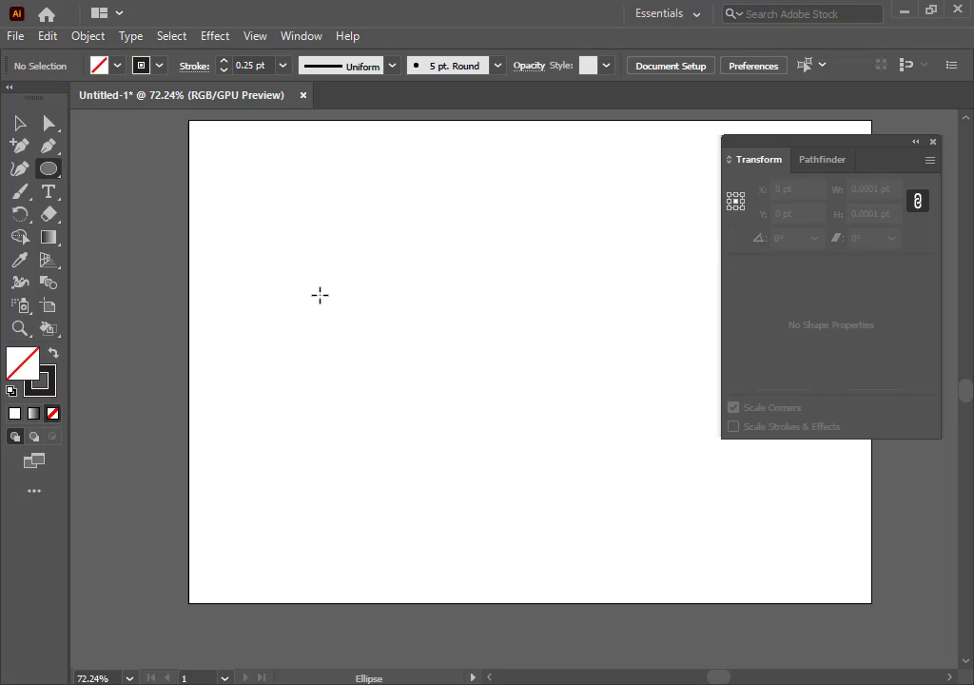
pyautogui.moveTo(360, 274); pyautogui.dragTo(395, 395)
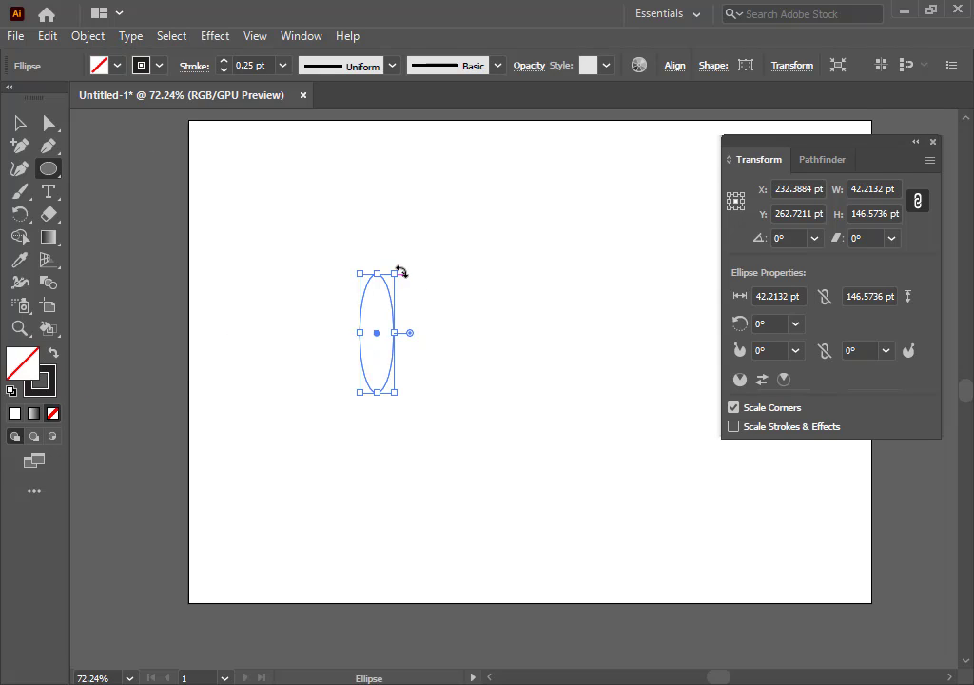
pyautogui.moveTo(400, 270); pyautogui.dragTo(426, 303)
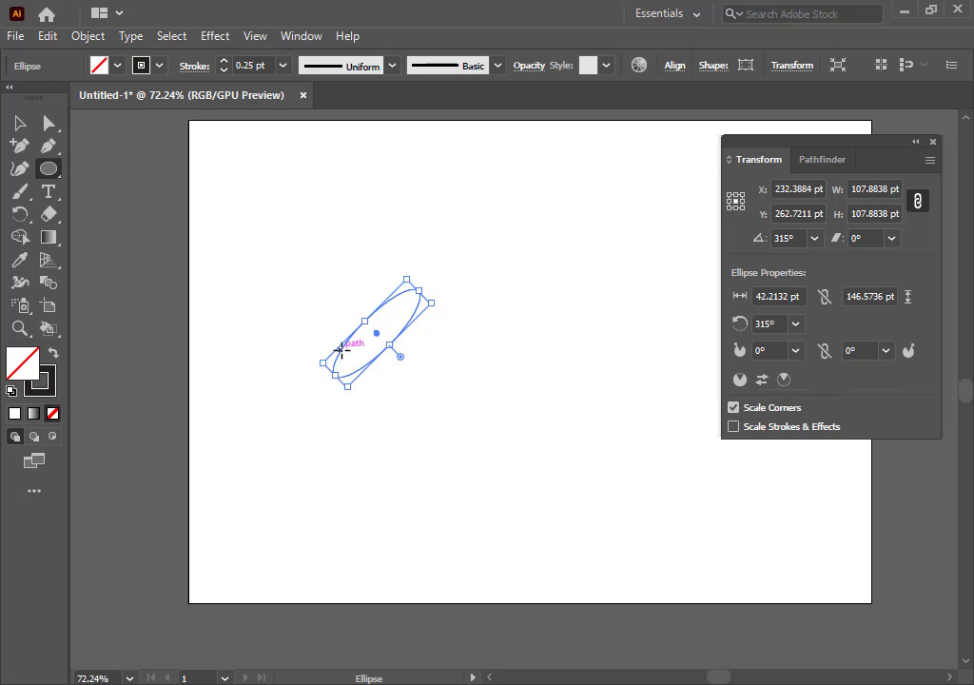
# Create a copy of the ellipse rotated by 90° to form a cross and deselect it.
pyautogui.rightClick(393, 323)
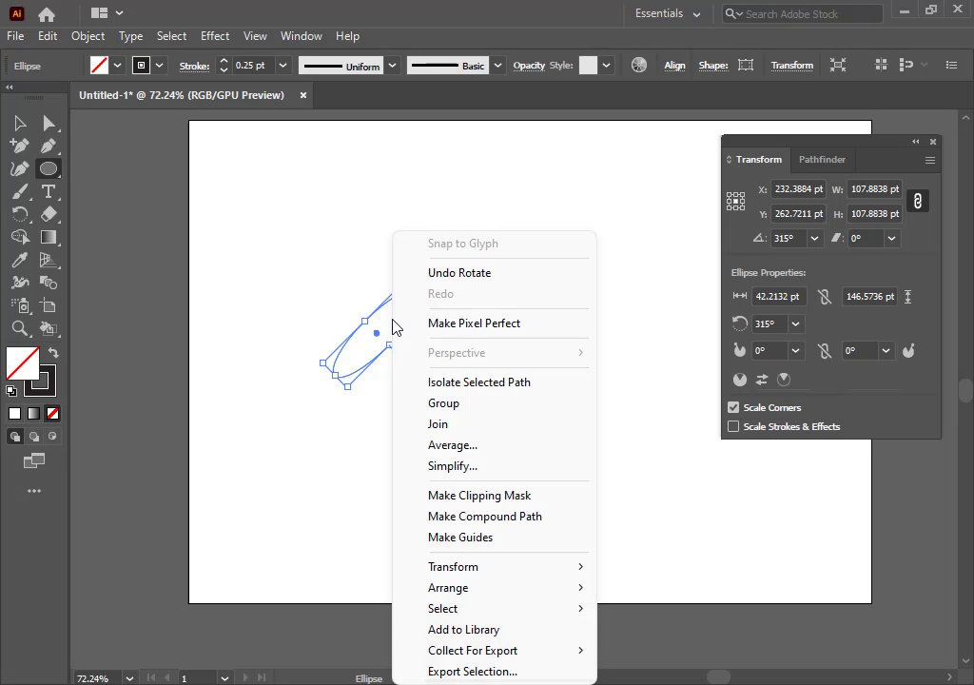
pyautogui.moveTo(491, 576)
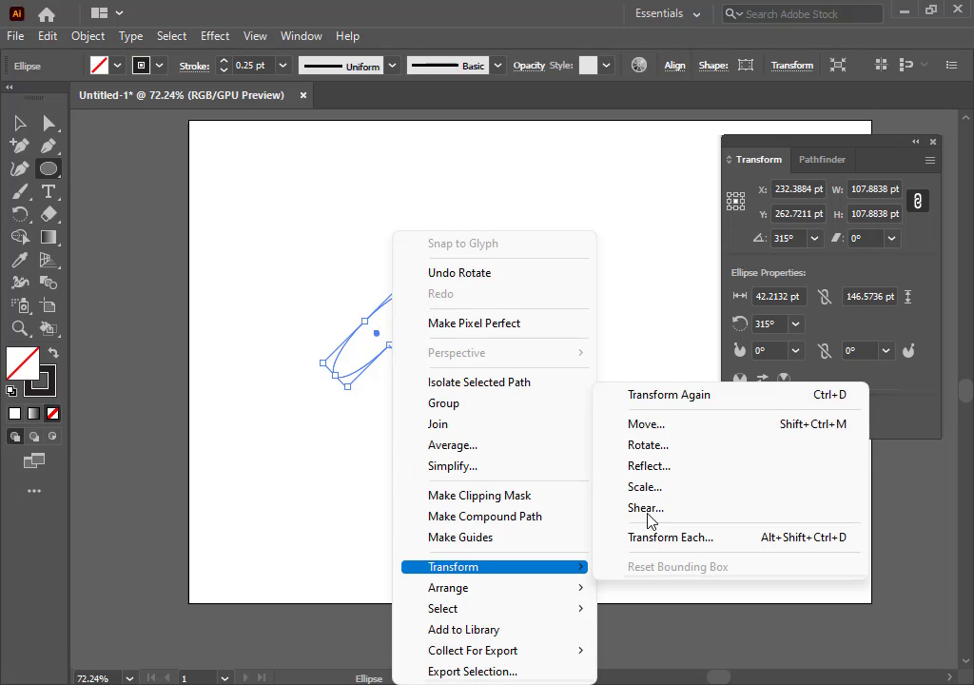
pyautogui.click(649, 445)
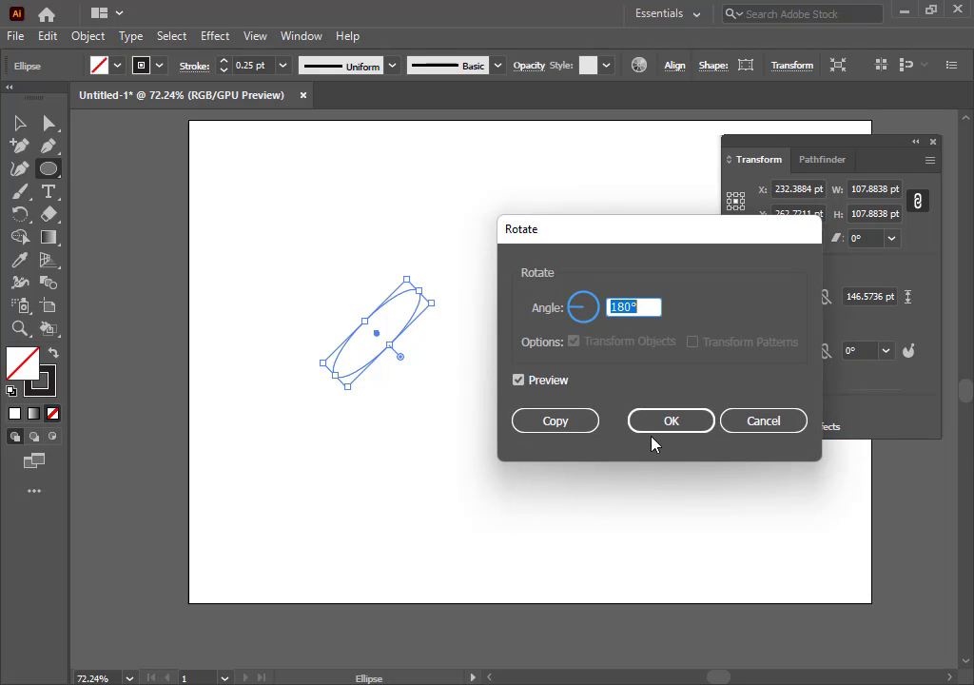
pyautogui.write('90')
pyautogui.click(539, 389)
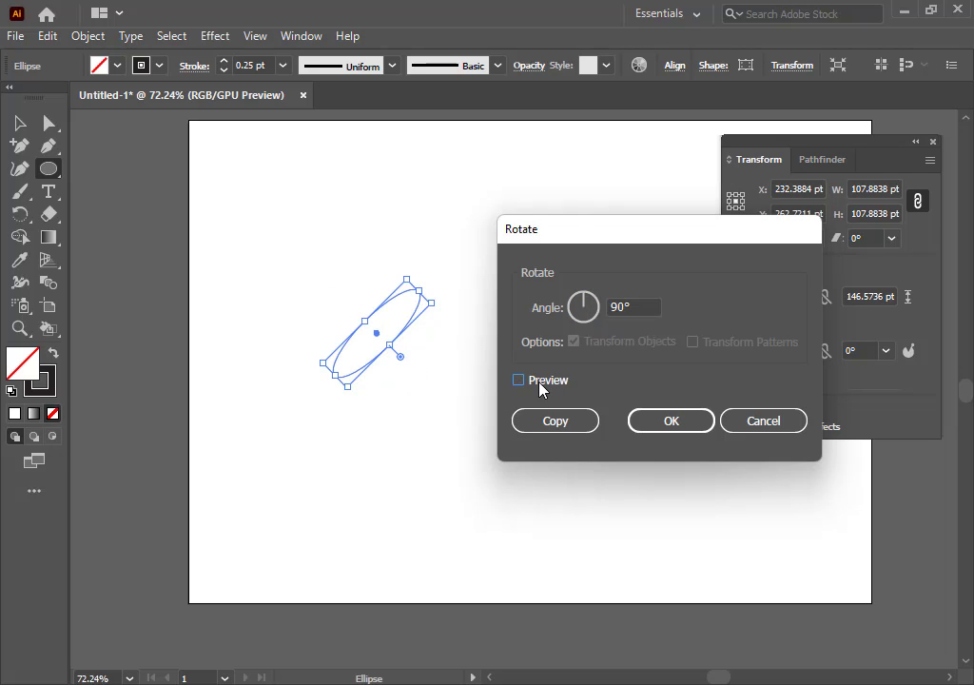
pyautogui.click(539, 389)
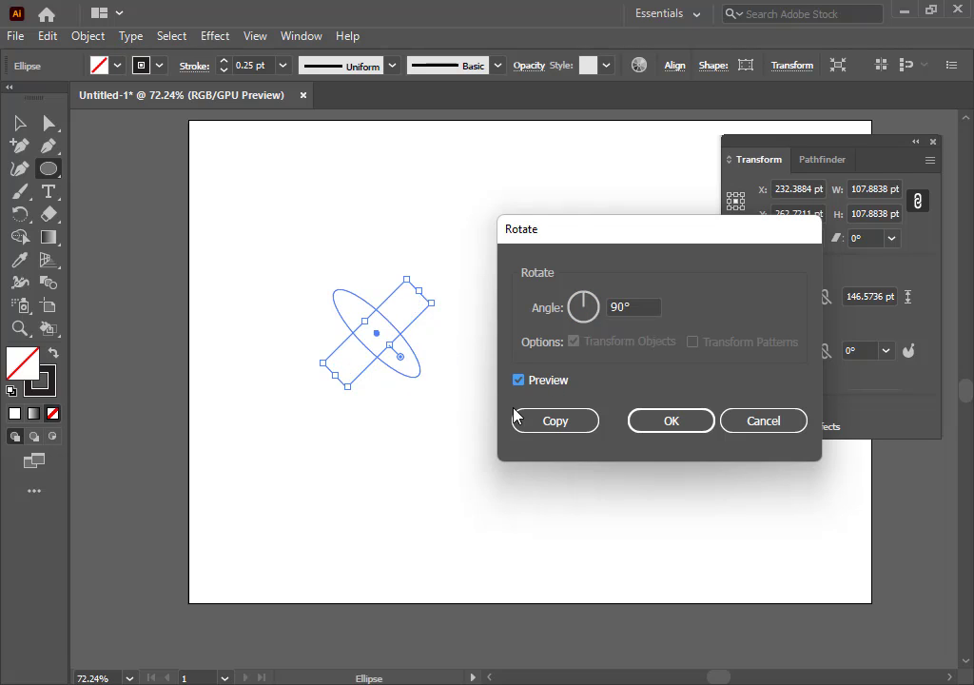
pyautogui.click(558, 423)
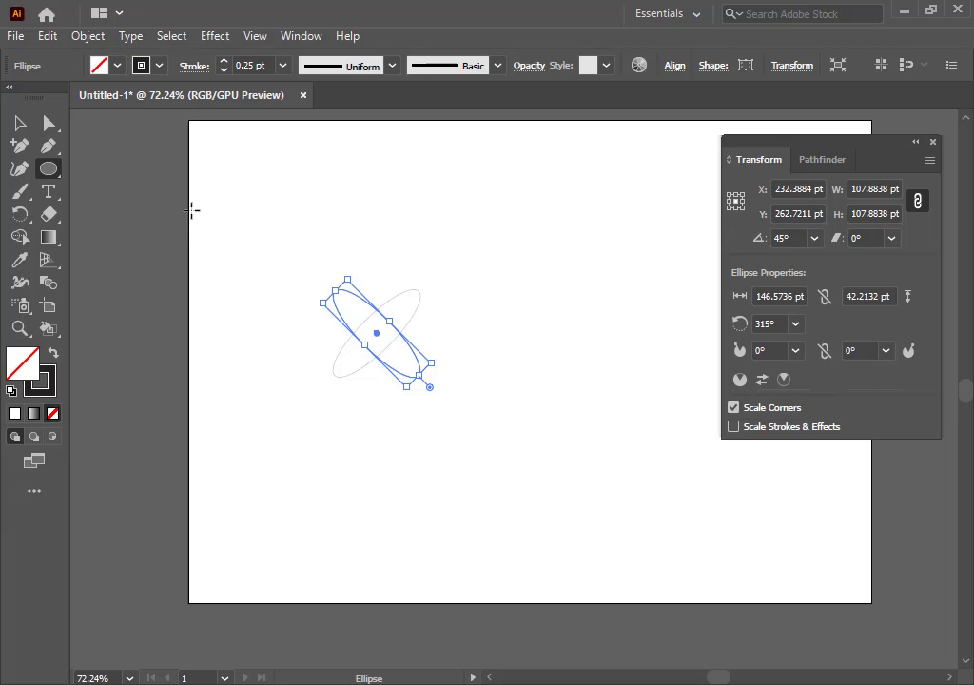
pyautogui.click(19, 124)
pyautogui.click(324, 354)
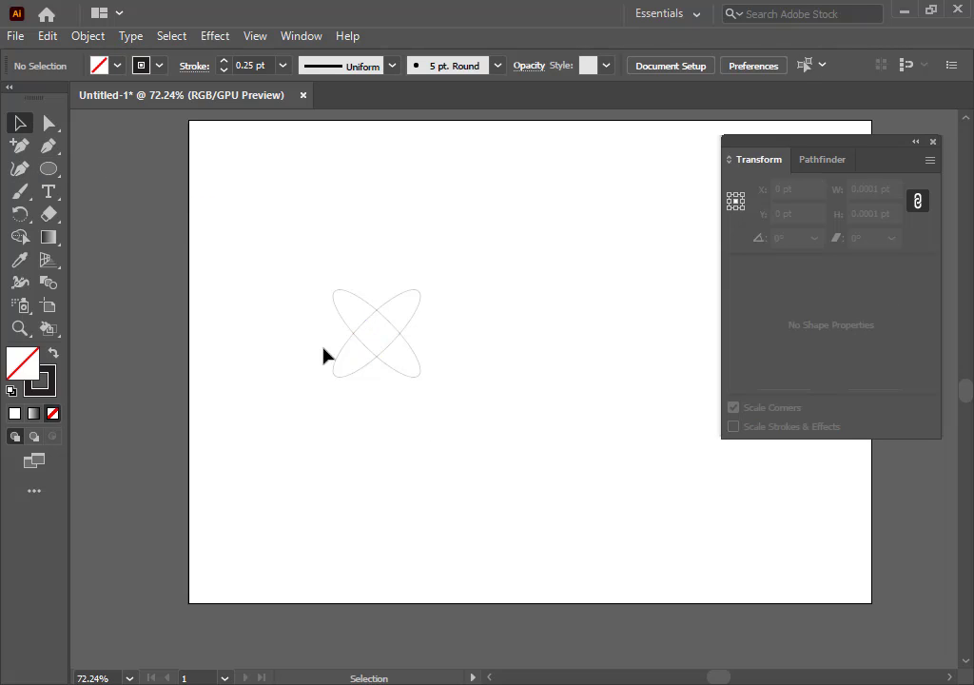
# Increase the stroke weight of both crossed ellipses to 2 pt and deselect them.
pyautogui.moveTo(306, 264); pyautogui.dragTo(463, 343)
pyautogui.click(224, 61)
pyautogui.click(224, 61)
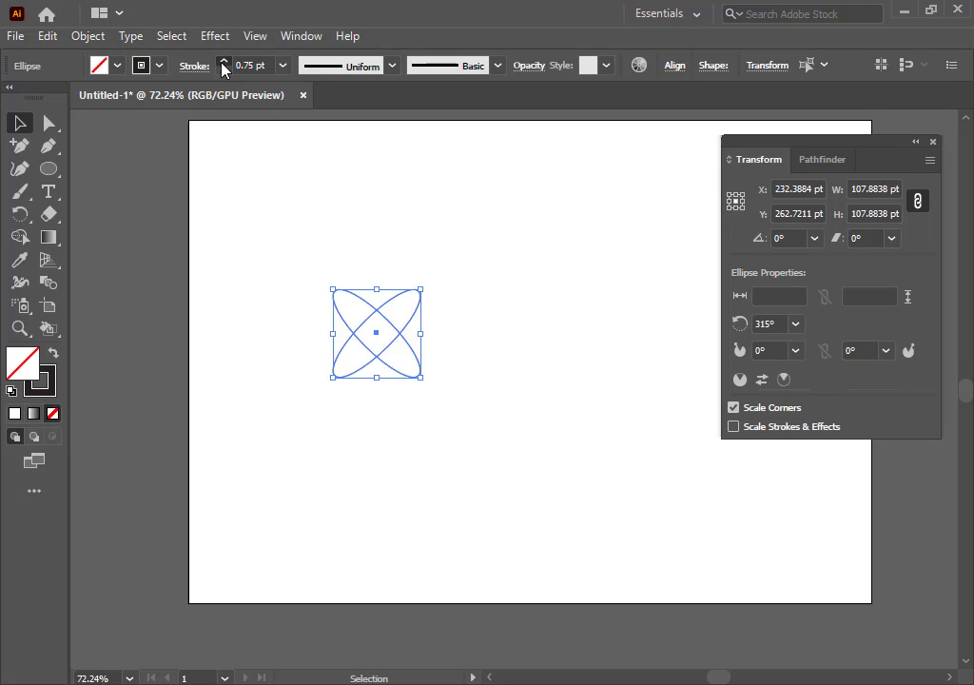
pyautogui.click(223, 60)
pyautogui.click(224, 60)
pyautogui.click(435, 430)
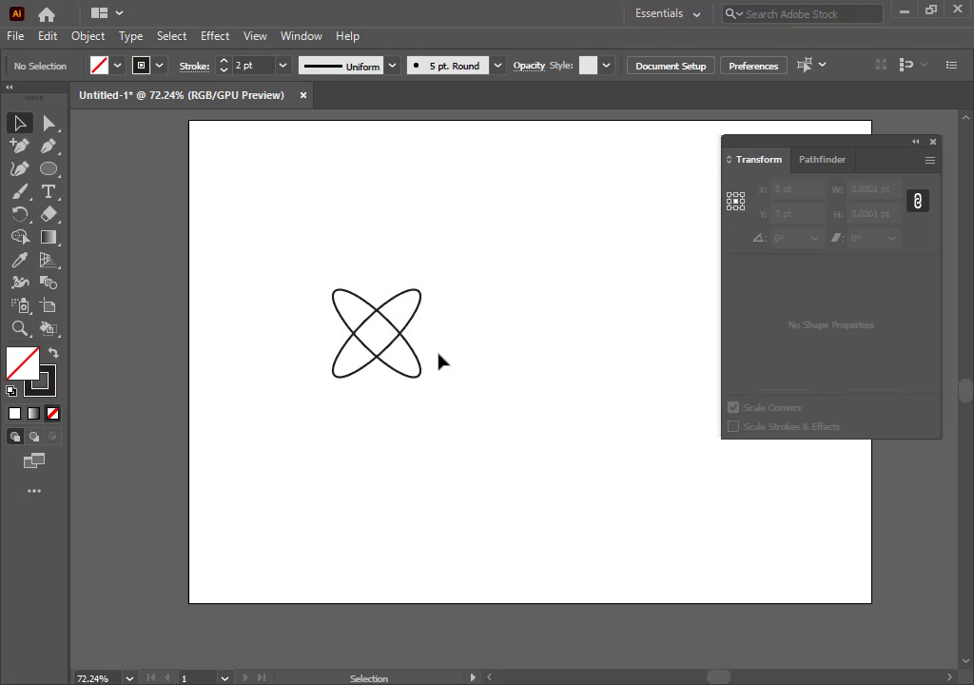
# Select both crossed ellipses and reduce their stroke weight to 0.25 pt.
pyautogui.moveTo(314, 277); pyautogui.dragTo(369, 325)
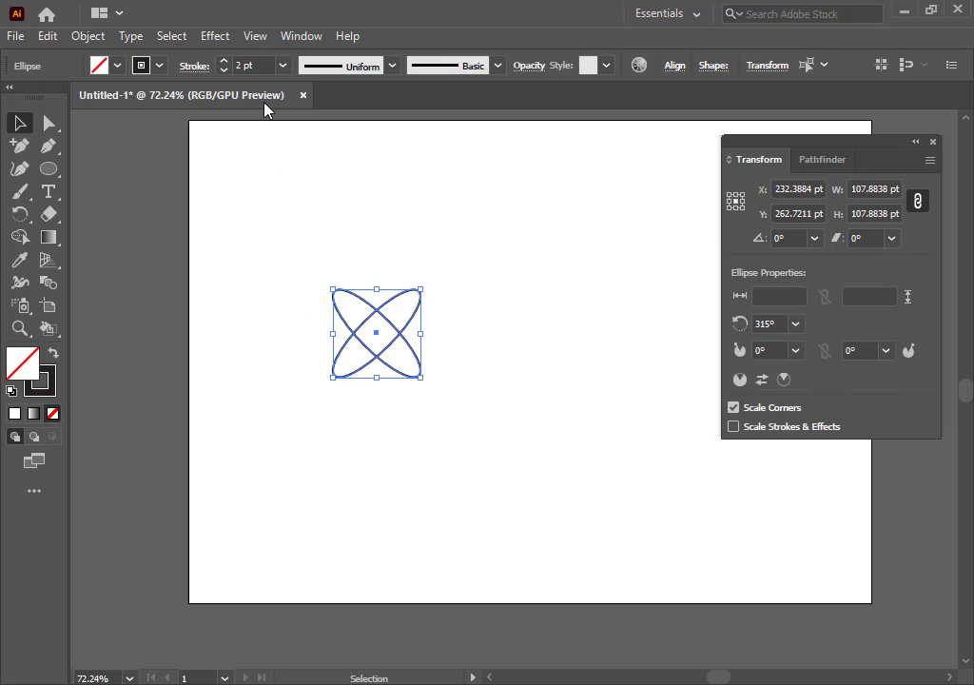
pyautogui.click(227, 69)
pyautogui.click(227, 70)
pyautogui.click(227, 69)
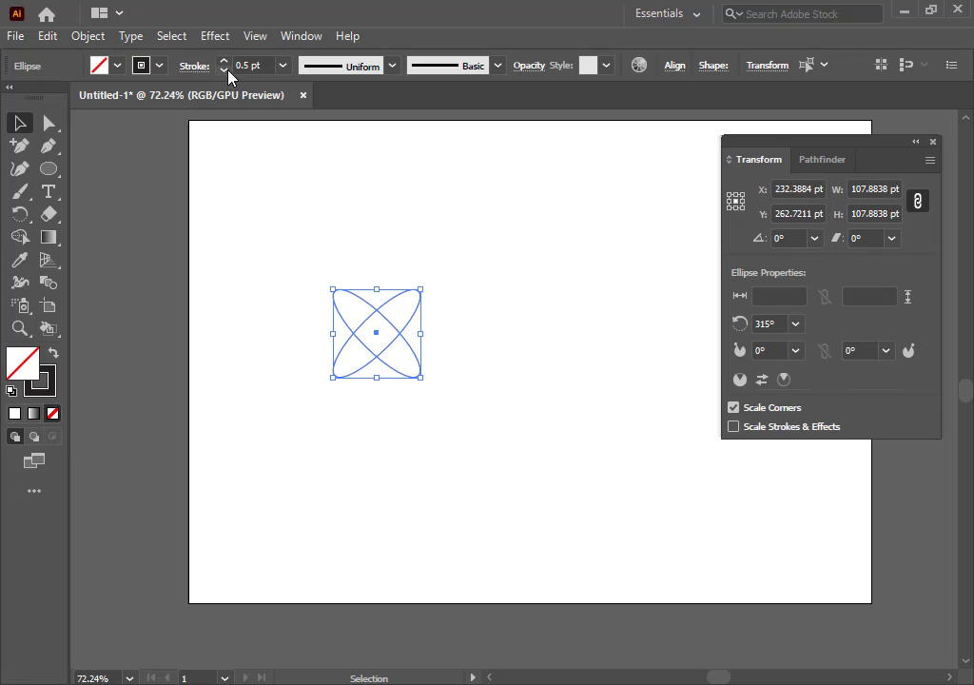
pyautogui.click(227, 69)
# Use Transform Each to copy both ellipses at 102% horizontal and vertical scale, moved 2 pt horizontally and -2 pt vertically, and rotated 2°.
pyautogui.rightClick(365, 324)
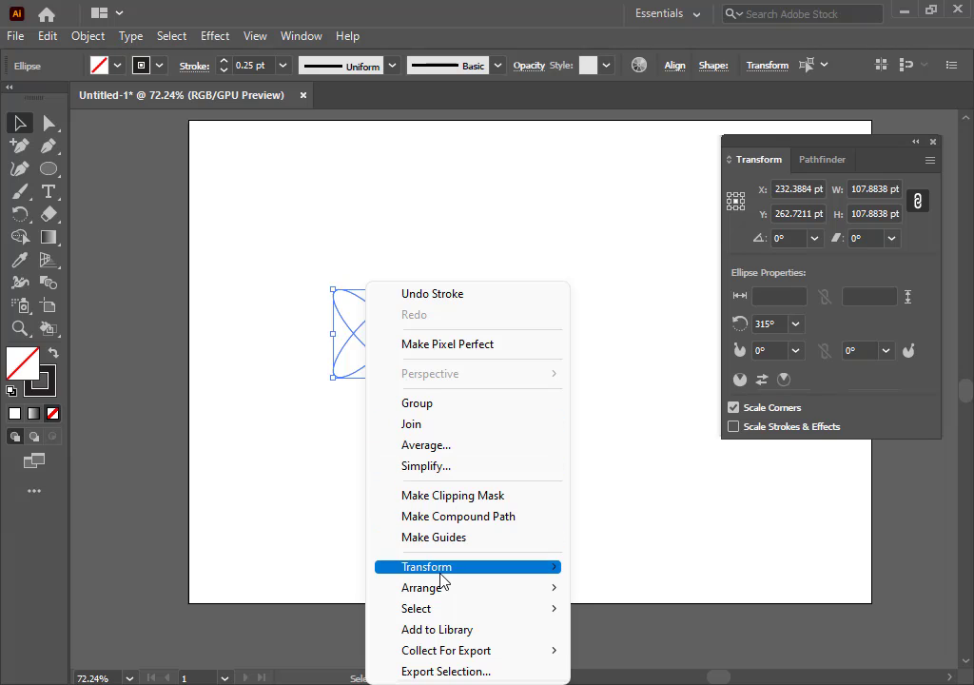
pyautogui.moveTo(453, 570)
pyautogui.click(646, 539)
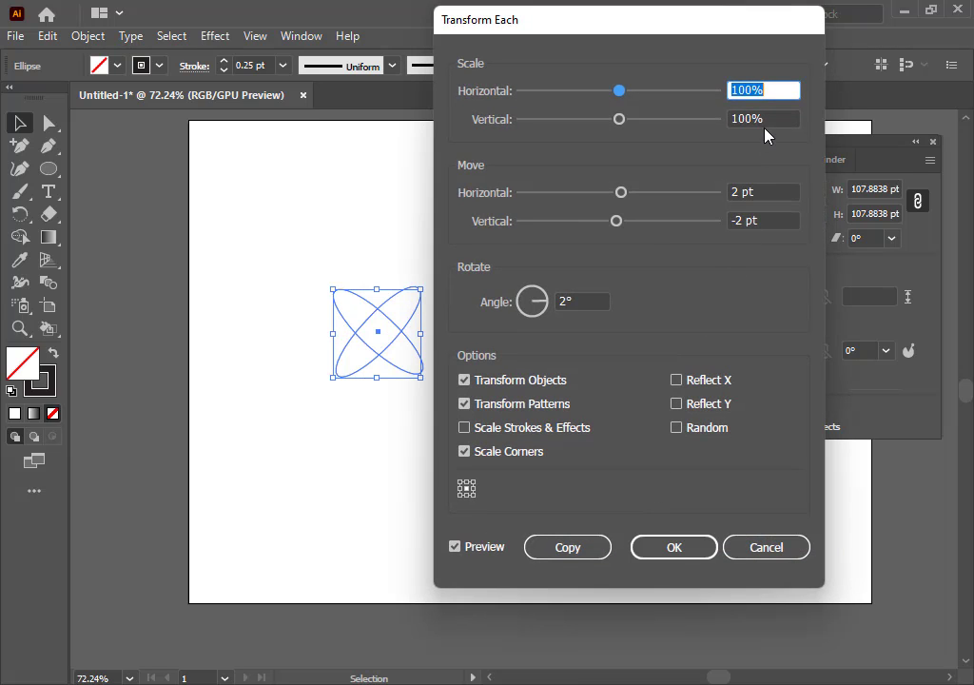
pyautogui.click(776, 91)
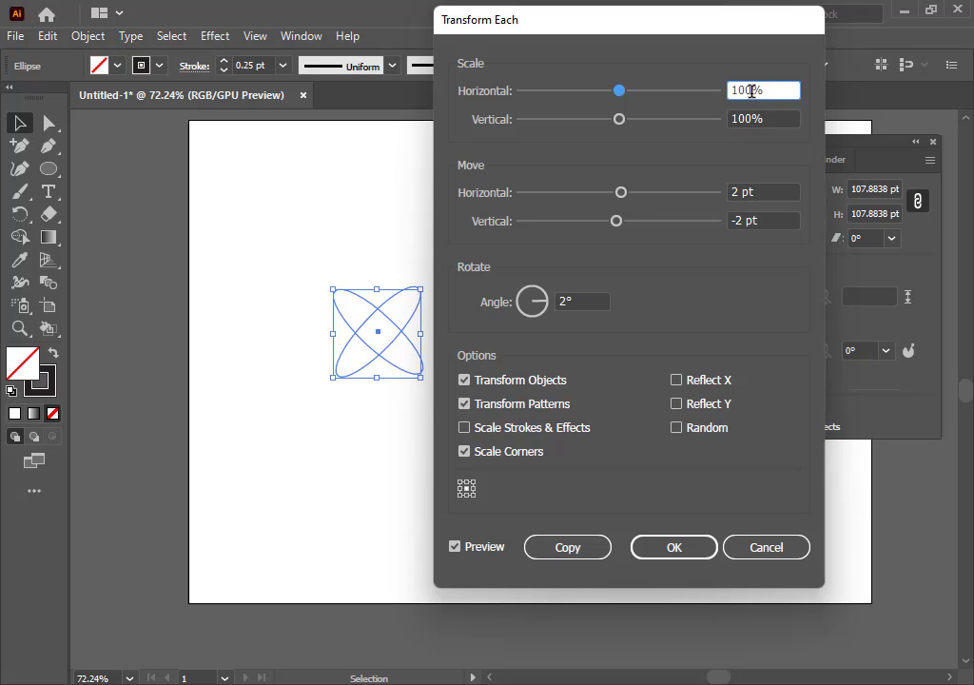
pyautogui.press('BackSpace')
pyautogui.write('2')
pyautogui.click(752, 118)
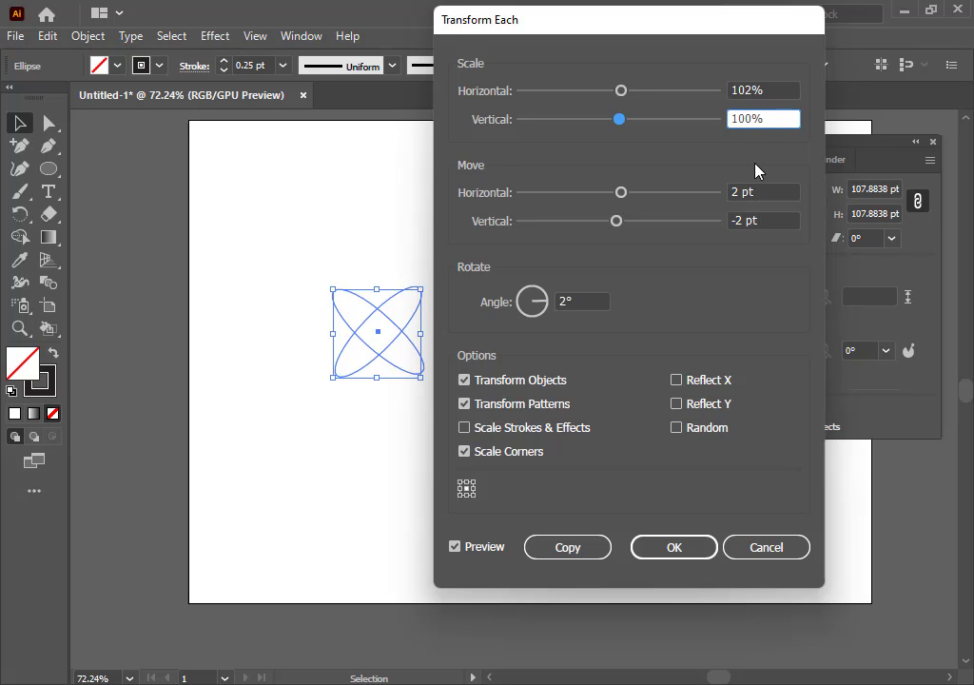
pyautogui.press('BackSpace')
pyautogui.write('2')
pyautogui.click(587, 302)
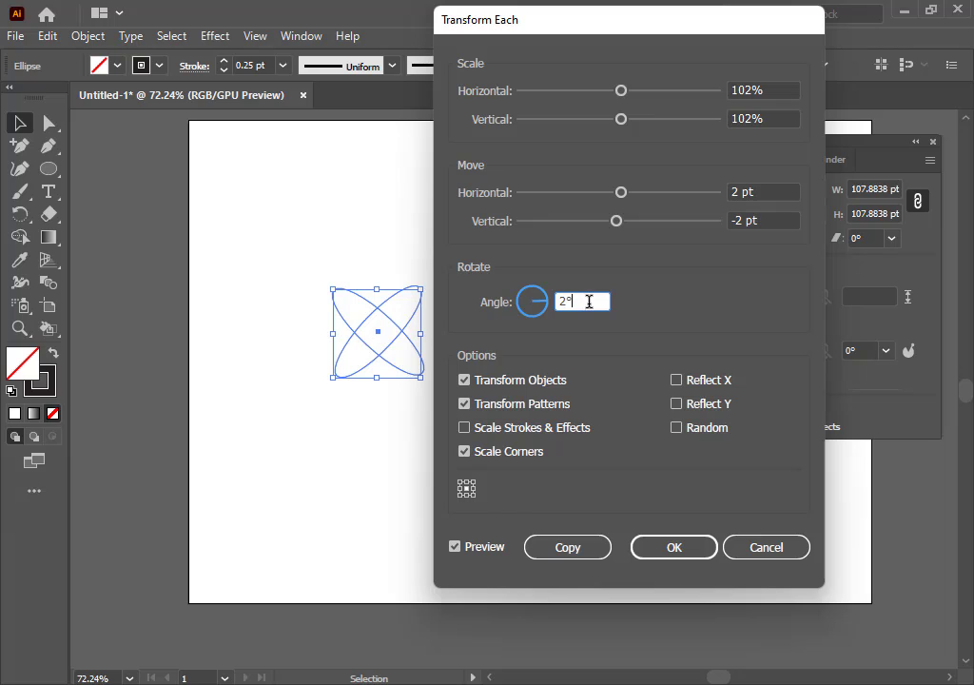
pyautogui.click(565, 547)
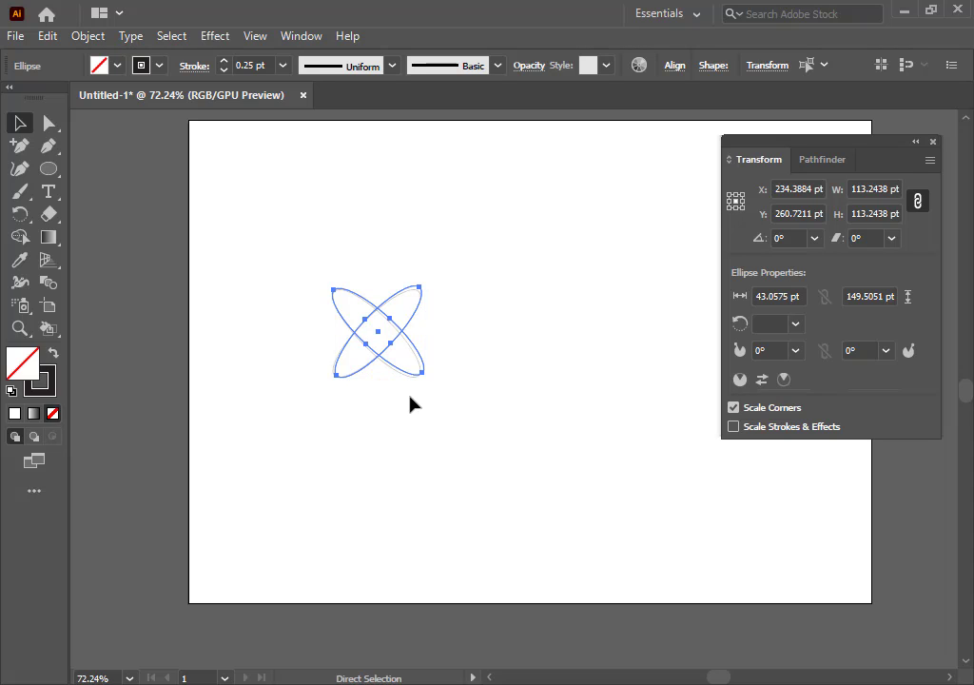
# Repeat the copy transformation until the crossed ellipses form a twisted pattern about 317 pt wide, and deselect it.
pyautogui.hotkey('ctrl', 'd')
pyautogui.hotkey('ctrl', 'd')
pyautogui.hotkey('ctrl', 'd')
pyautogui.hotkey('ctrl', 'd')
pyautogui.hotkey('ctrl', 'd')
pyautogui.hotkey('ctrl', 'd')
pyautogui.hotkey('ctrl', 'd')
pyautogui.hotkey('ctrl', 'd')
pyautogui.hotkey('ctrl', 'd')
pyautogui.hotkey('ctrl', 'd')
pyautogui.hotkey('ctrl', 'd')
pyautogui.hotkey('ctrl', 'd')
pyautogui.hotkey('ctrl', 'd')
pyautogui.hotkey('ctrl', 'd')
pyautogui.hotkey('ctrl', 'd')
pyautogui.hotkey('ctrl', 'd')
pyautogui.hotkey('ctrl', 'd')
pyautogui.hotkey('ctrl', 'd')
pyautogui.hotkey('ctrl', 'd')
pyautogui.hotkey('ctrl', 'd')
pyautogui.hotkey('ctrl', 'd')
pyautogui.hotkey('ctrl', 'd')
pyautogui.hotkey('ctrl', 'd')
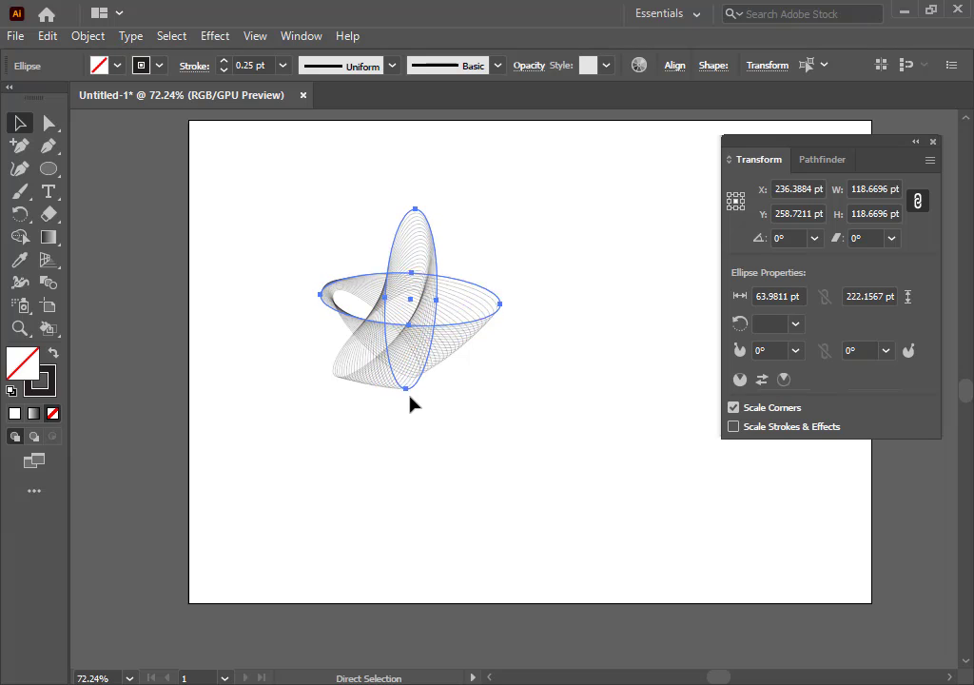
pyautogui.hotkey('ctrl', 'd')
pyautogui.hotkey('ctrl', 'd')
pyautogui.hotkey('ctrl', 'd')
pyautogui.hotkey('ctrl', 'd')
pyautogui.hotkey('ctrl', 'd')
pyautogui.hotkey('ctrl', 'd')
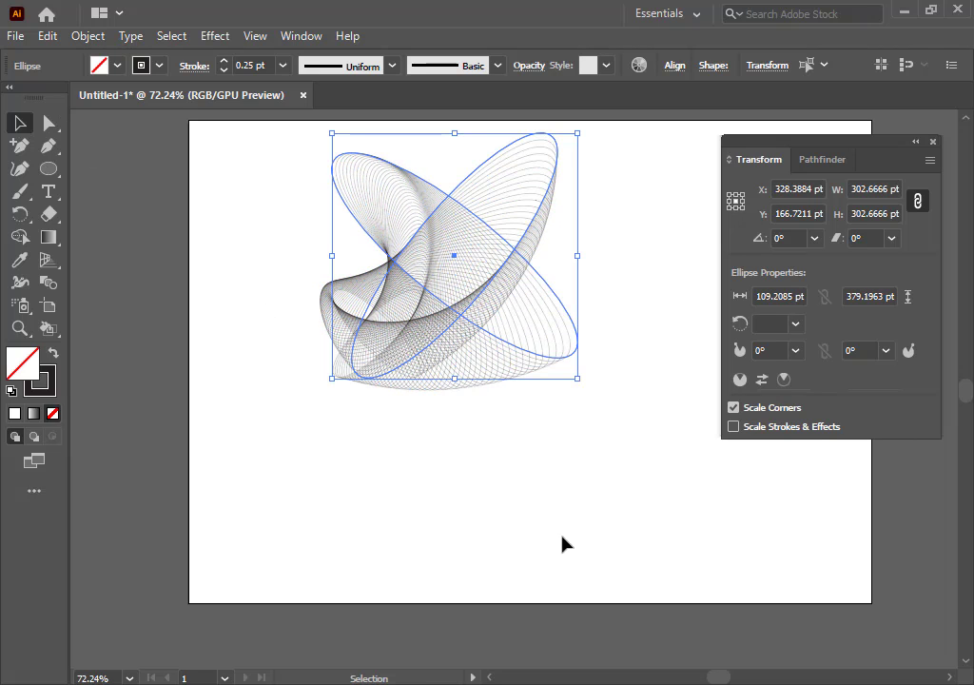
pyautogui.click(517, 491)
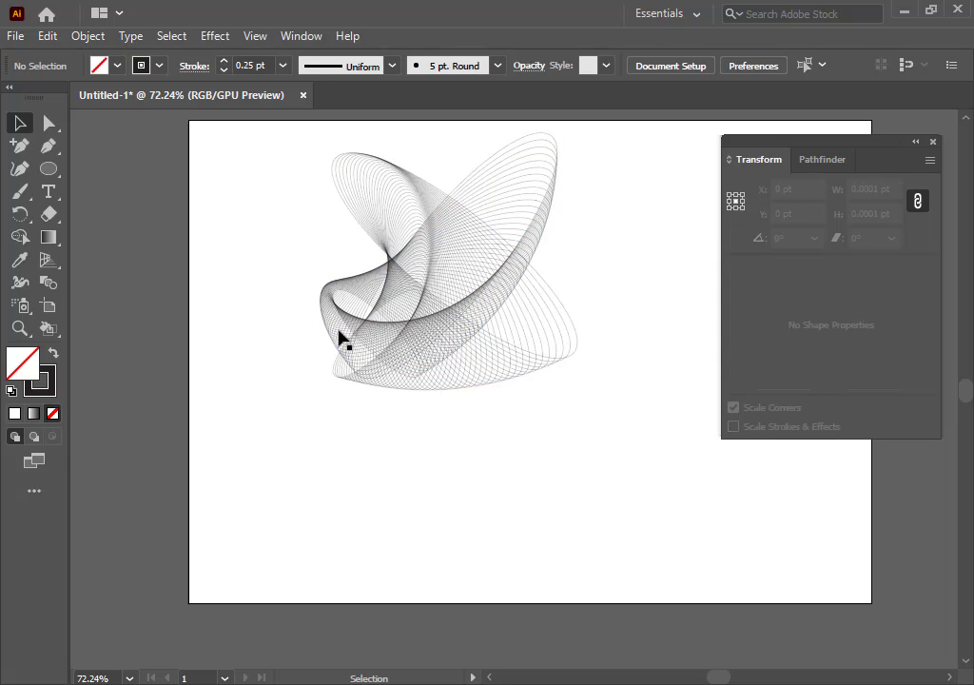
# Set the stroke weight of all the ellipses in the pattern to 0.5 pt and deselect them.
pyautogui.moveTo(605, 404); pyautogui.dragTo(303, 198)
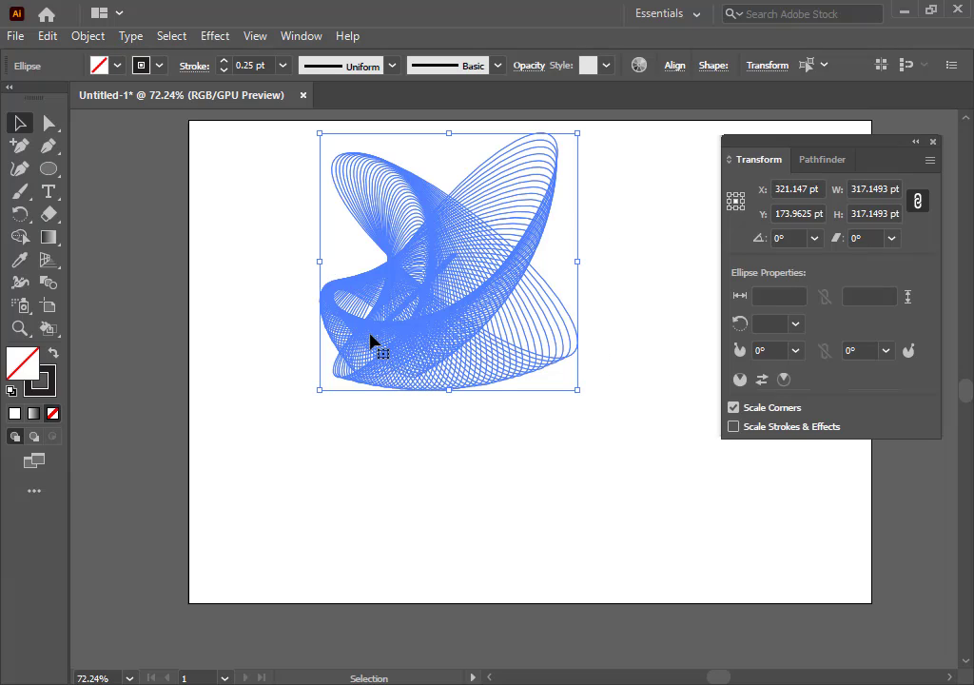
pyautogui.click(224, 62)
pyautogui.click(532, 444)
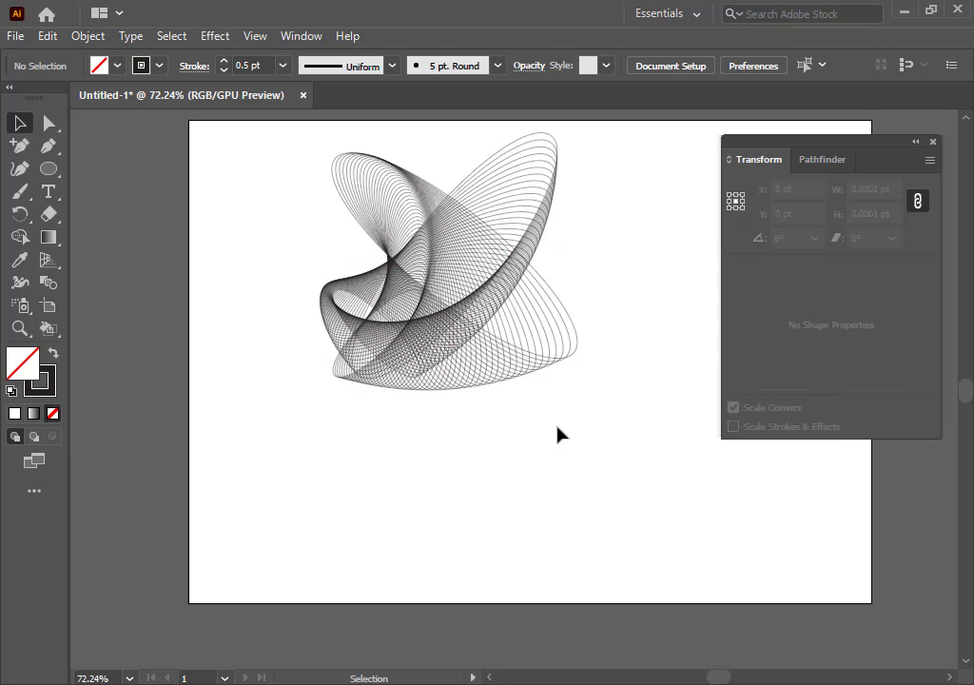
# Group all the ellipses of the pattern and move the group into the artboard's upper-left corner.
pyautogui.moveTo(624, 456); pyautogui.dragTo(300, 208)
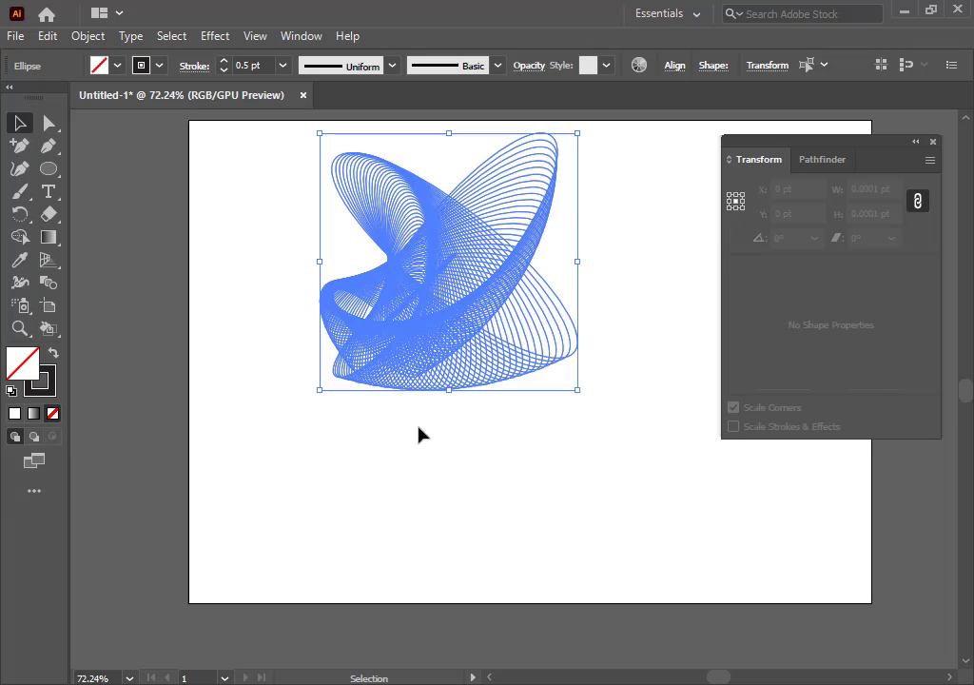
pyautogui.hotkey('ctrl', 'g')
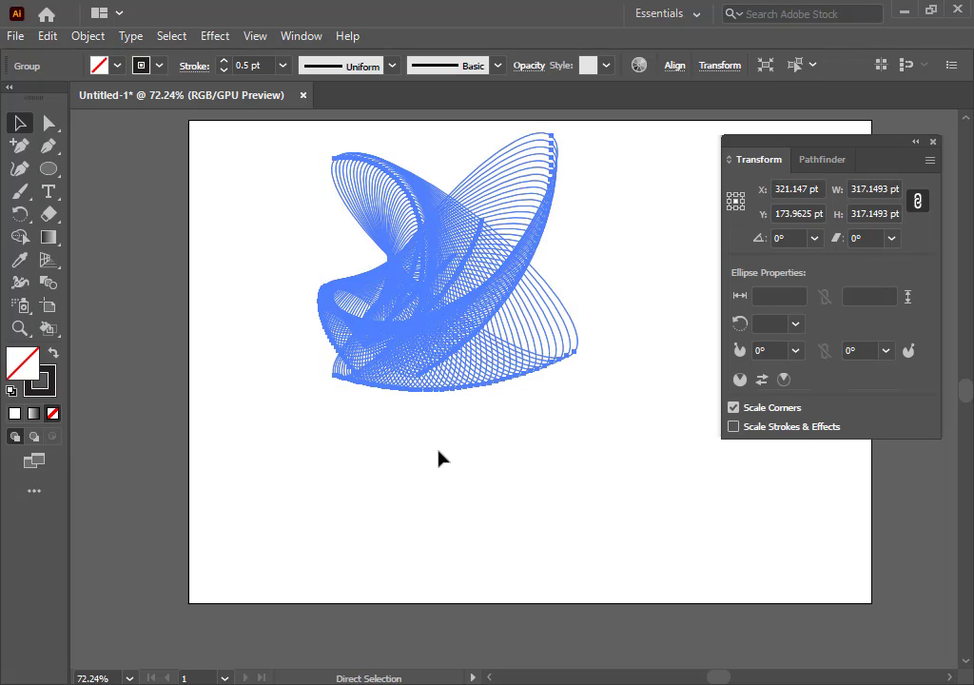
pyautogui.moveTo(461, 297); pyautogui.dragTo(338, 296)
# Create a copy of the ellipse group reflected across the vertical axis.
pyautogui.rightClick(338, 296)
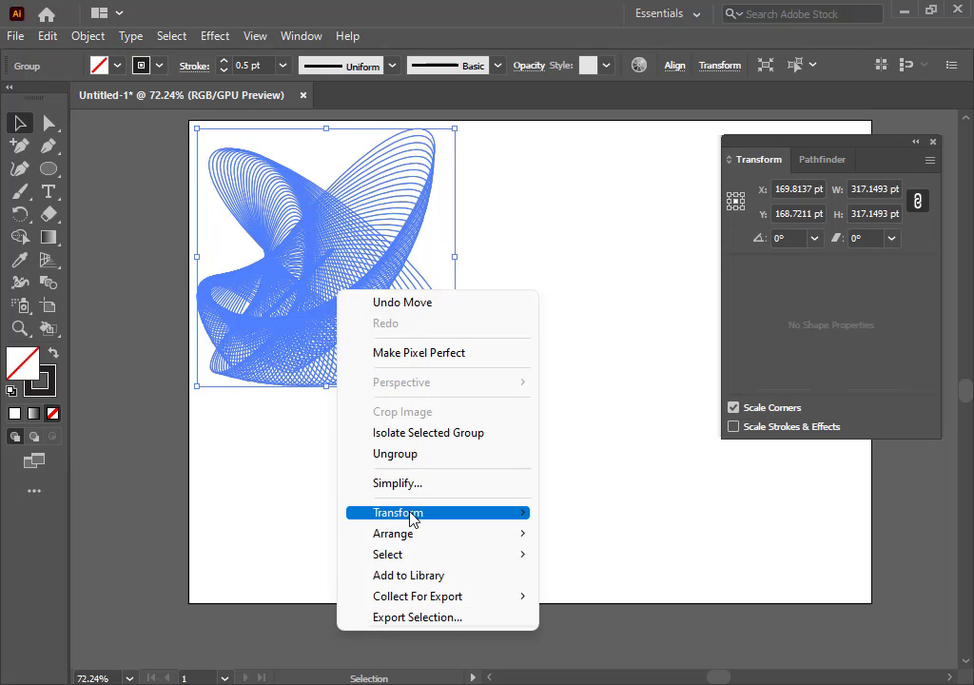
pyautogui.moveTo(412, 520)
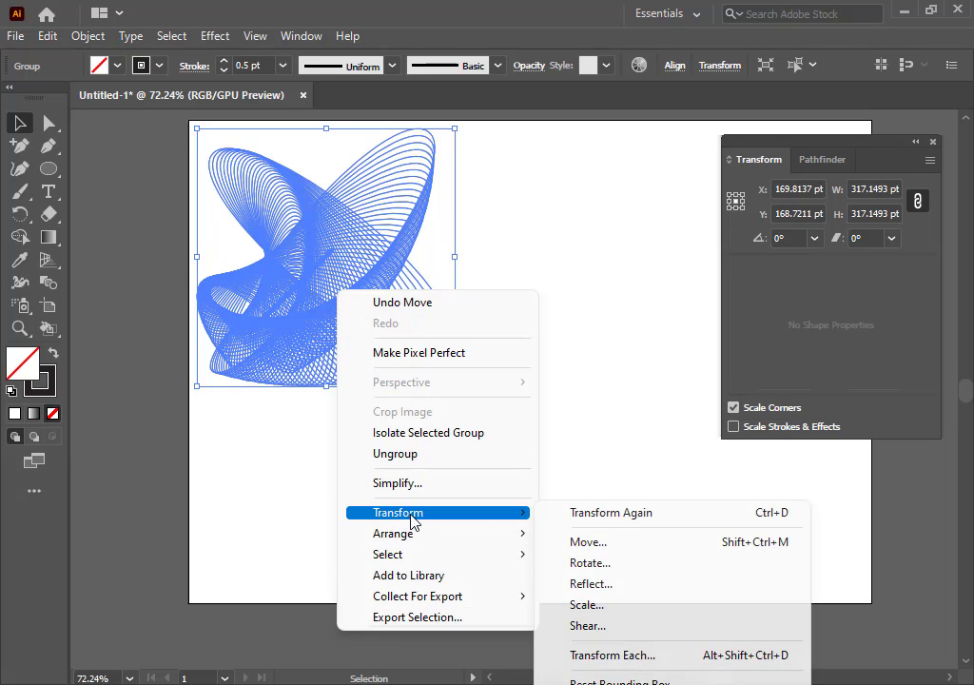
pyautogui.click(609, 587)
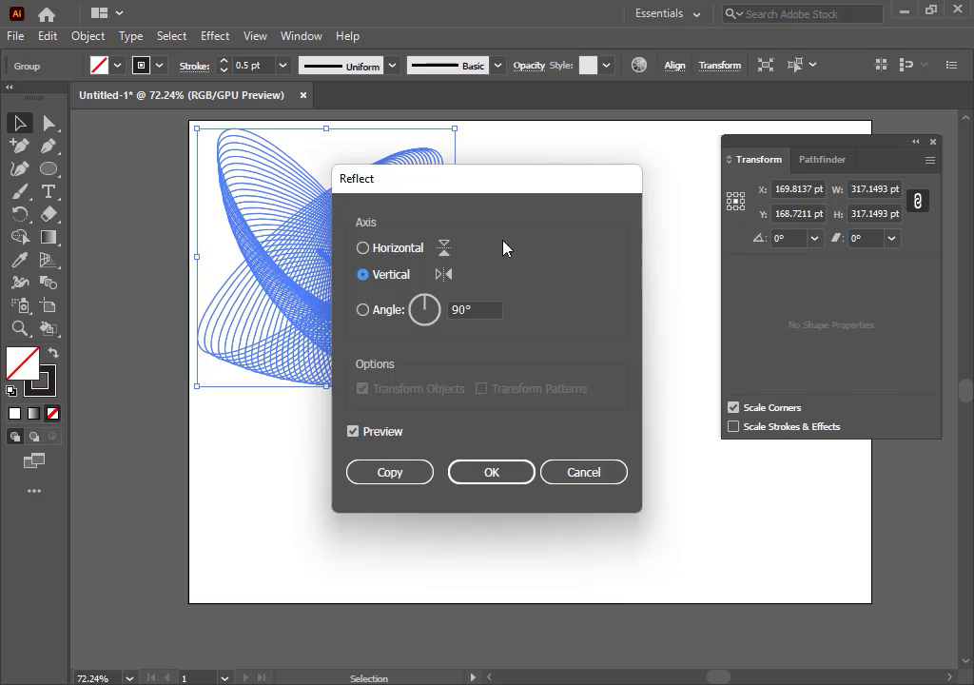
pyautogui.moveTo(476, 190); pyautogui.dragTo(664, 181)
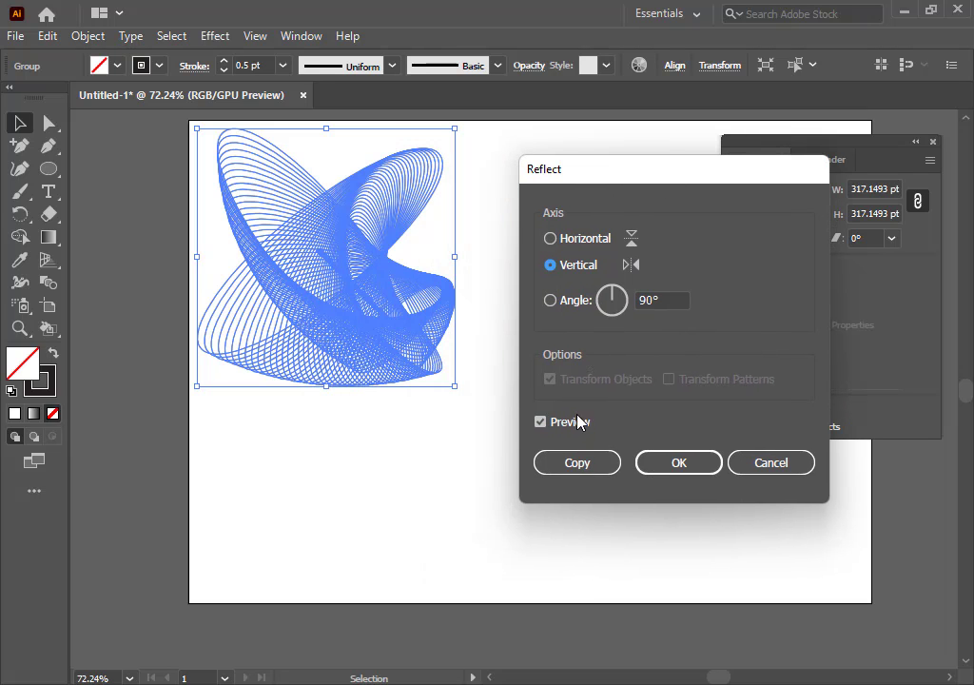
pyautogui.click(568, 465)
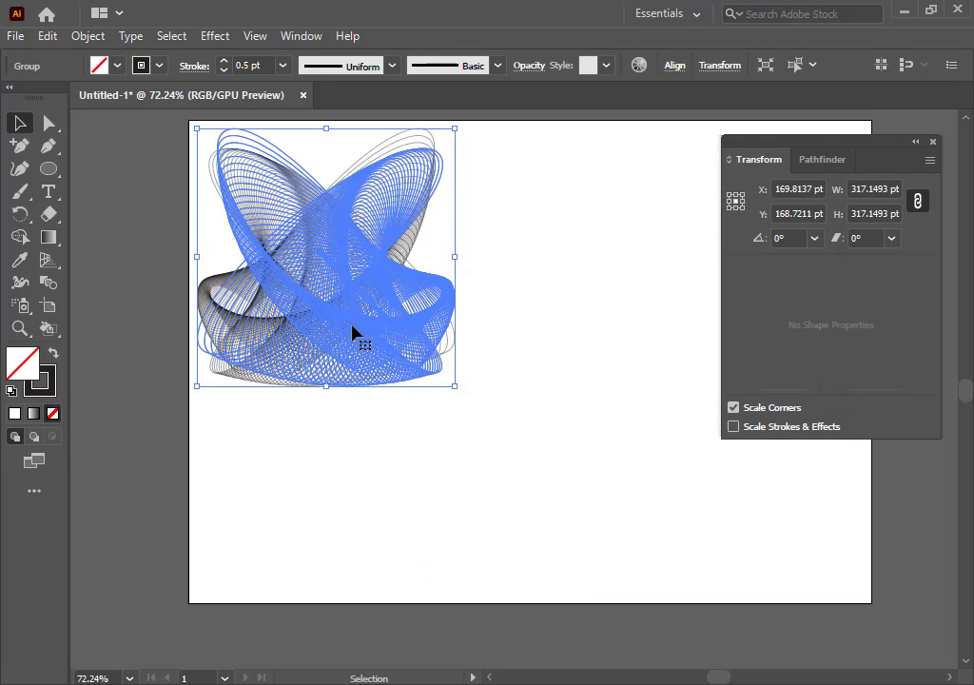
# Move the reflected copy horizontally about 273 pt to the right of the original as its mirrored counterpart, and deselect it.
pyautogui.moveTo(353, 332); pyautogui.dragTo(579, 341)
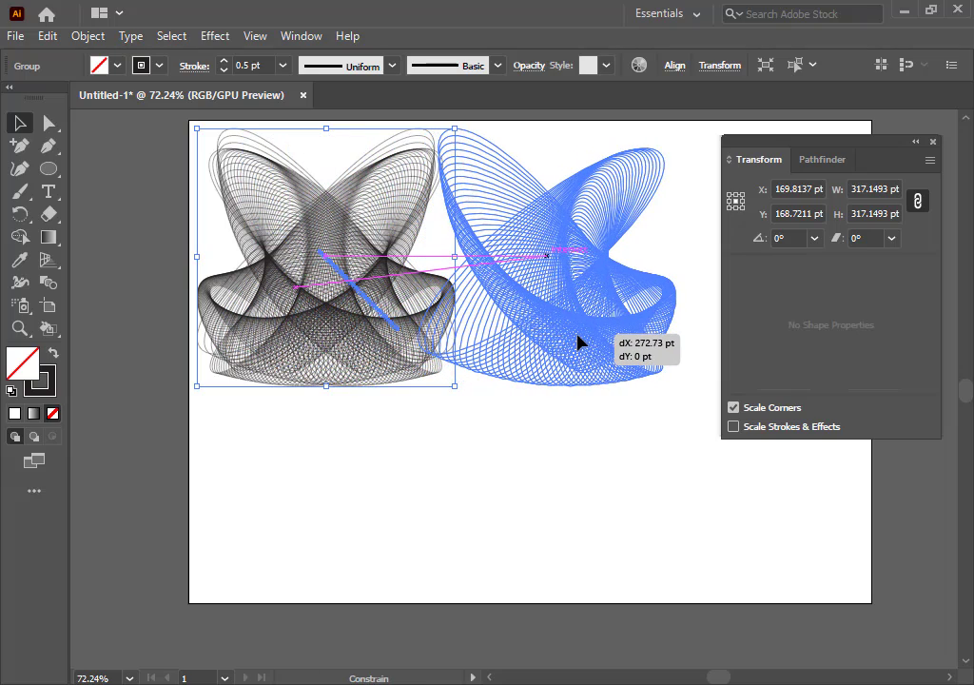
pyautogui.moveTo(577, 335); pyautogui.dragTo(582, 343)
pyautogui.click(570, 446)
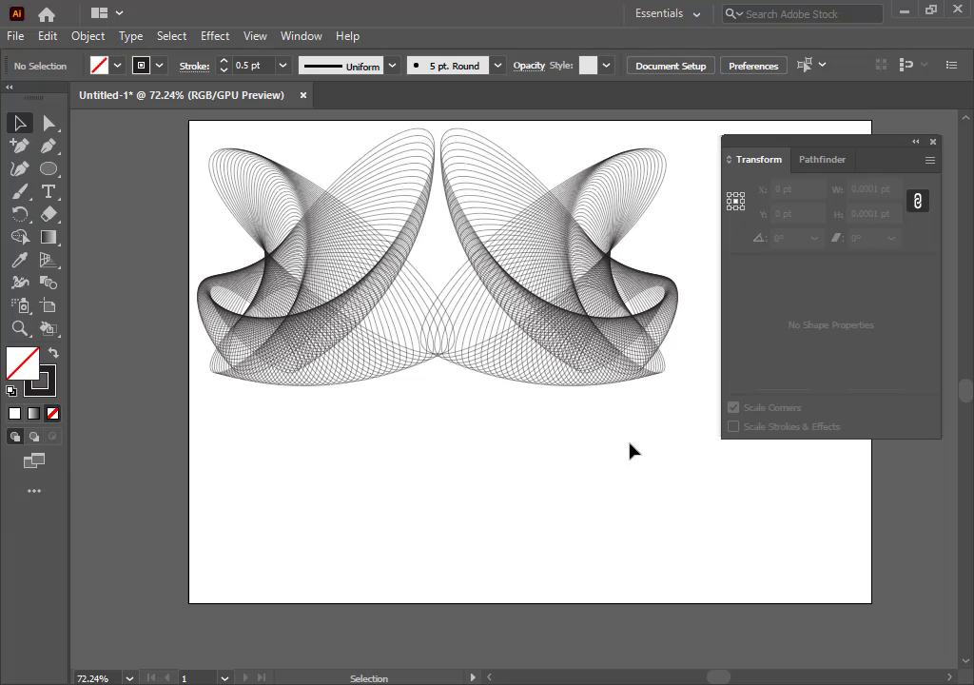
# Create a copy of both mirrored ellipse groups rotated by 180°.
pyautogui.moveTo(629, 442); pyautogui.dragTo(314, 231)
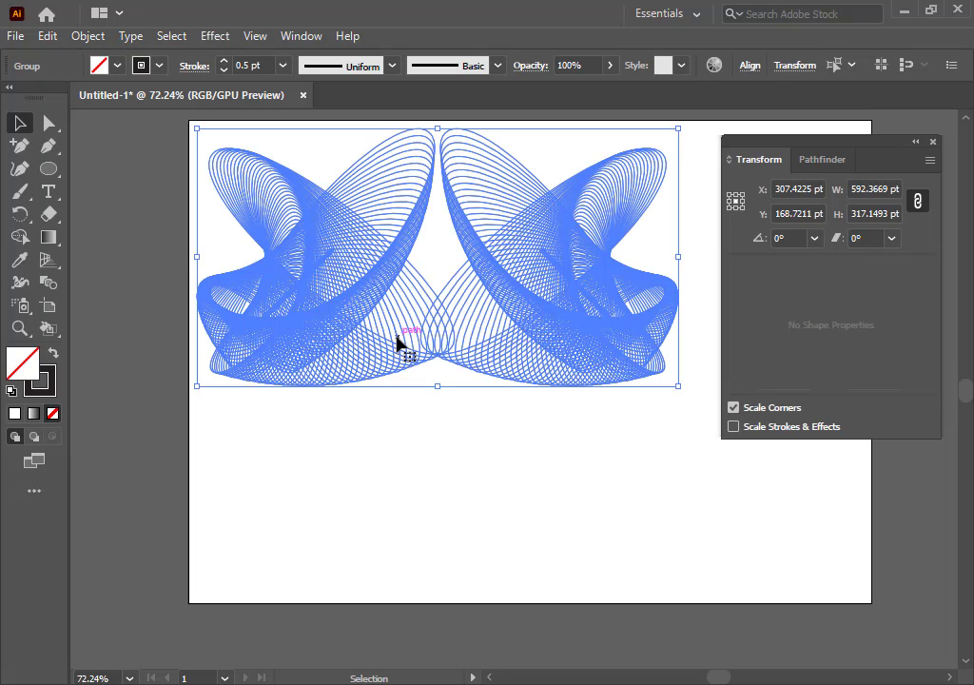
pyautogui.rightClick(348, 283)
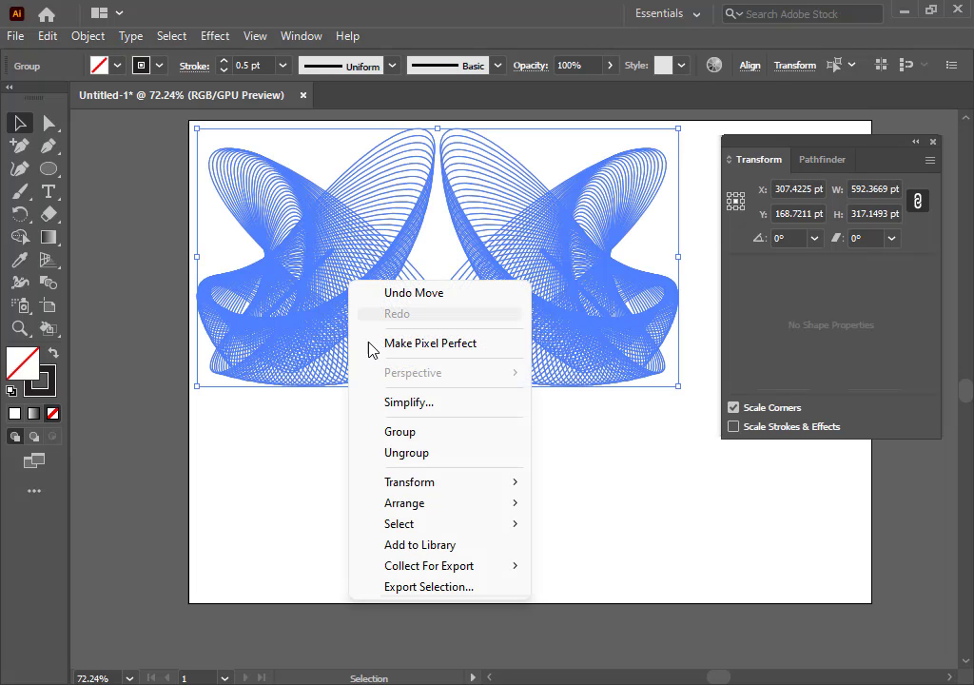
pyautogui.moveTo(445, 487)
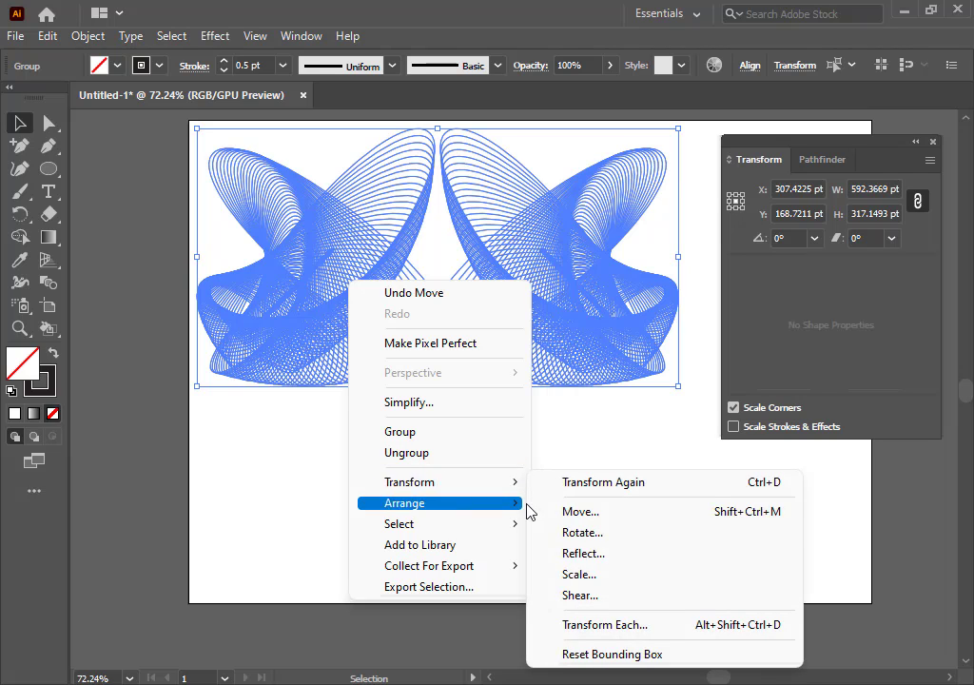
pyautogui.click(623, 542)
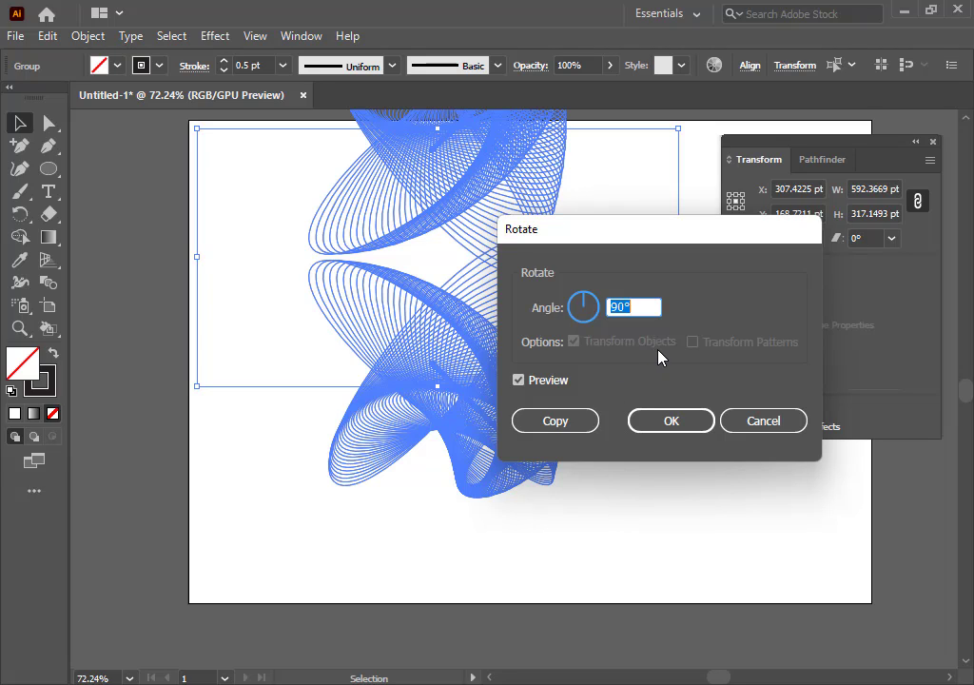
pyautogui.write('180')
pyautogui.click(518, 382)
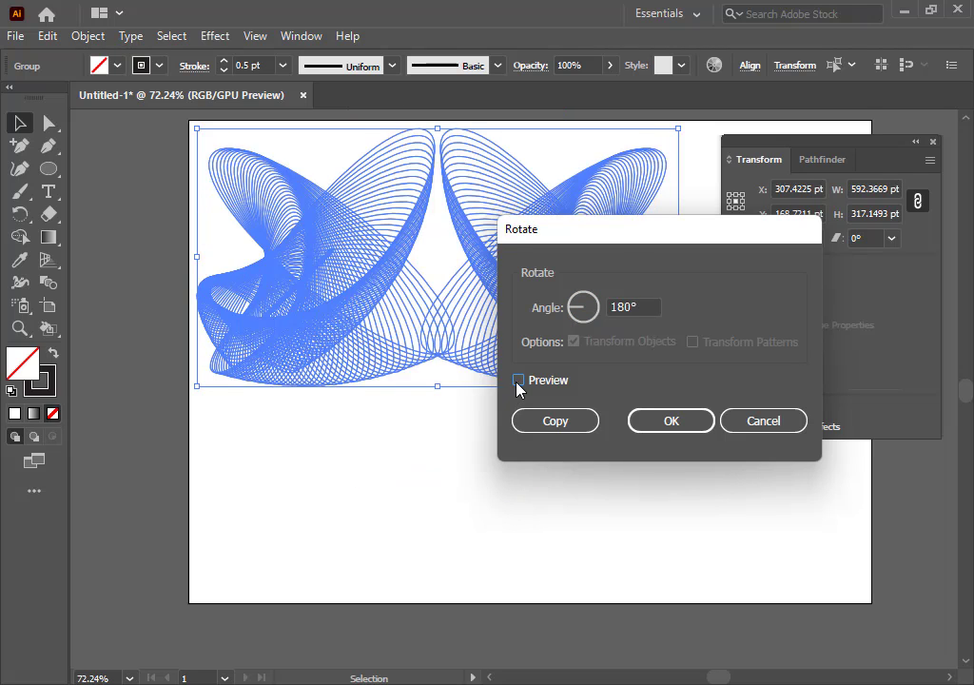
pyautogui.click(519, 380)
pyautogui.click(558, 423)
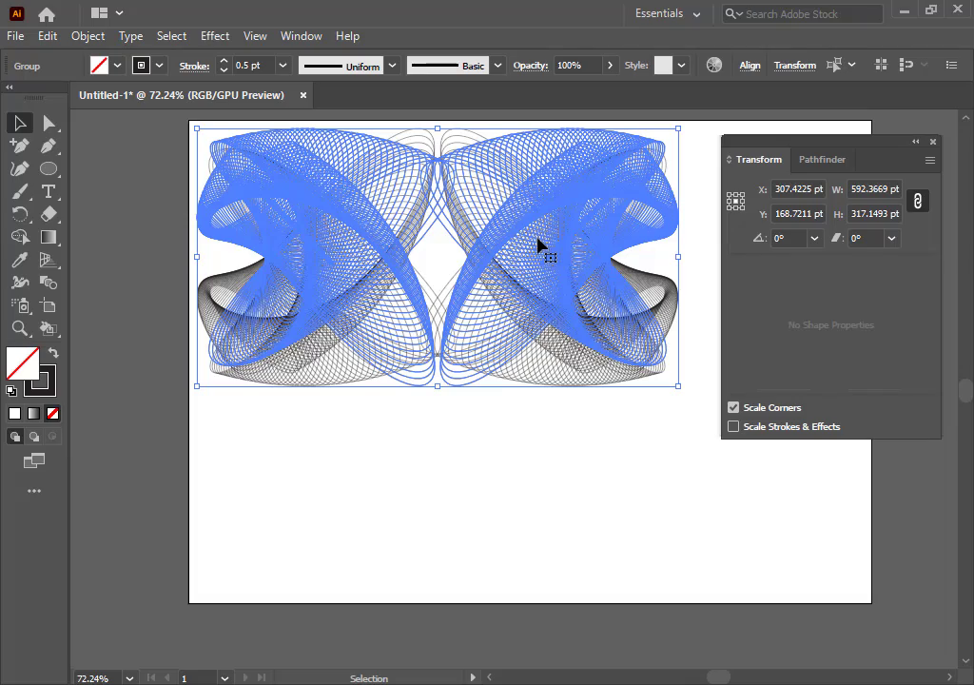
# Move the rotated copy straight down to sit directly beneath the original pair, then deselect it and view the whole pattern.
pyautogui.moveTo(538, 246); pyautogui.dragTo(544, 502)
pyautogui.click(692, 493)
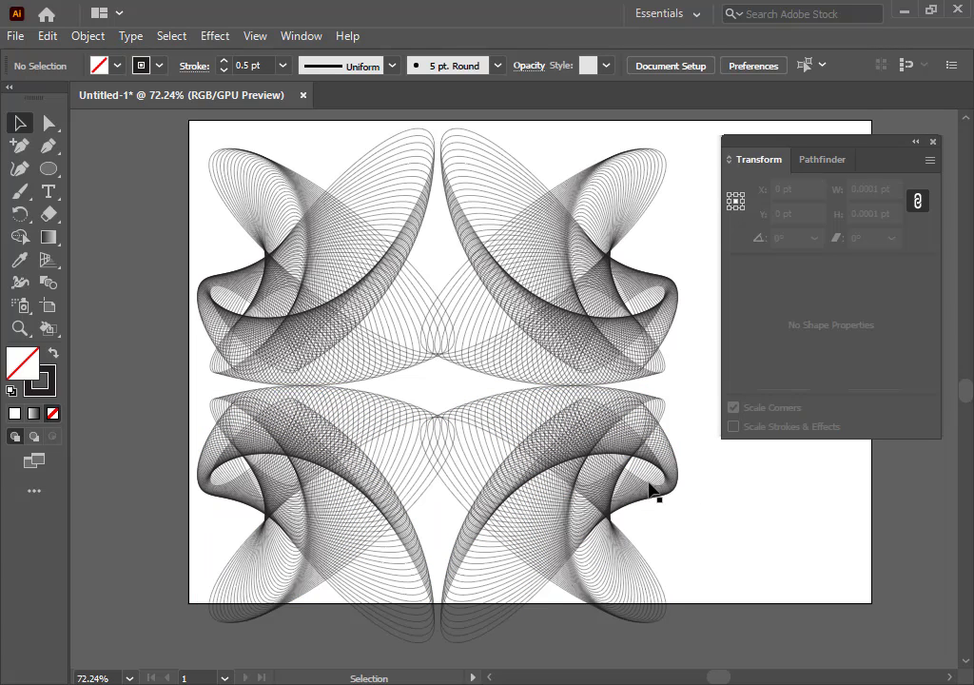
pyautogui.press('z')
pyautogui.keyDown('alt'); pyautogui.click(514, 386); pyautogui.keyUp('alt')
pyautogui.keyDown('alt'); pyautogui.click(509, 384); pyautogui.keyUp('alt')
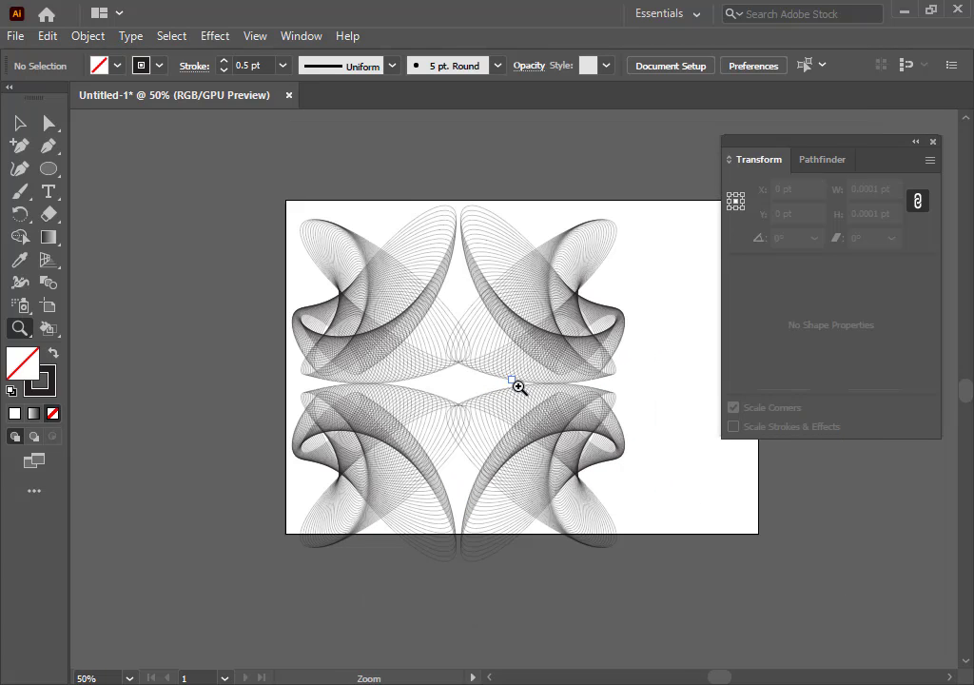
pyautogui.moveTo(514, 386); pyautogui.dragTo(428, 380)
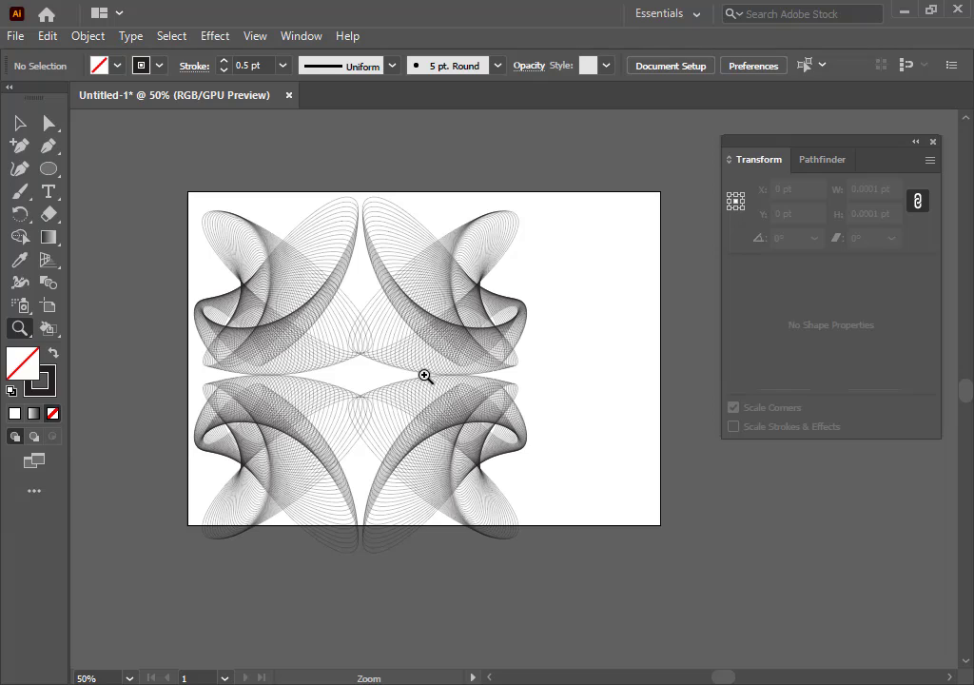
pyautogui.click(425, 376)
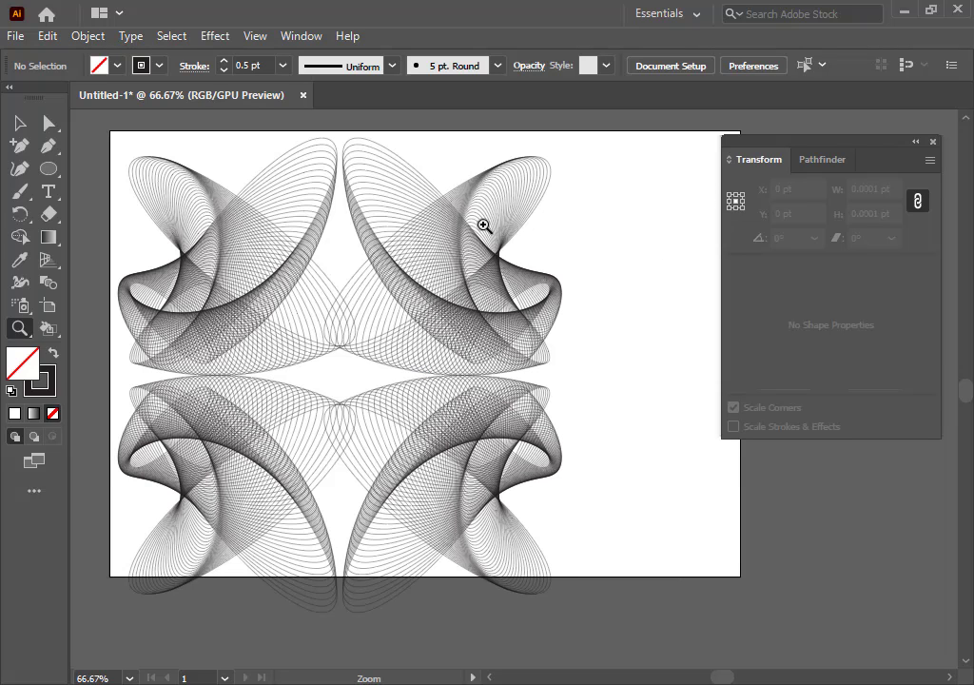
# Delete the entire ellipse pattern from the artboard.
pyautogui.press('v')
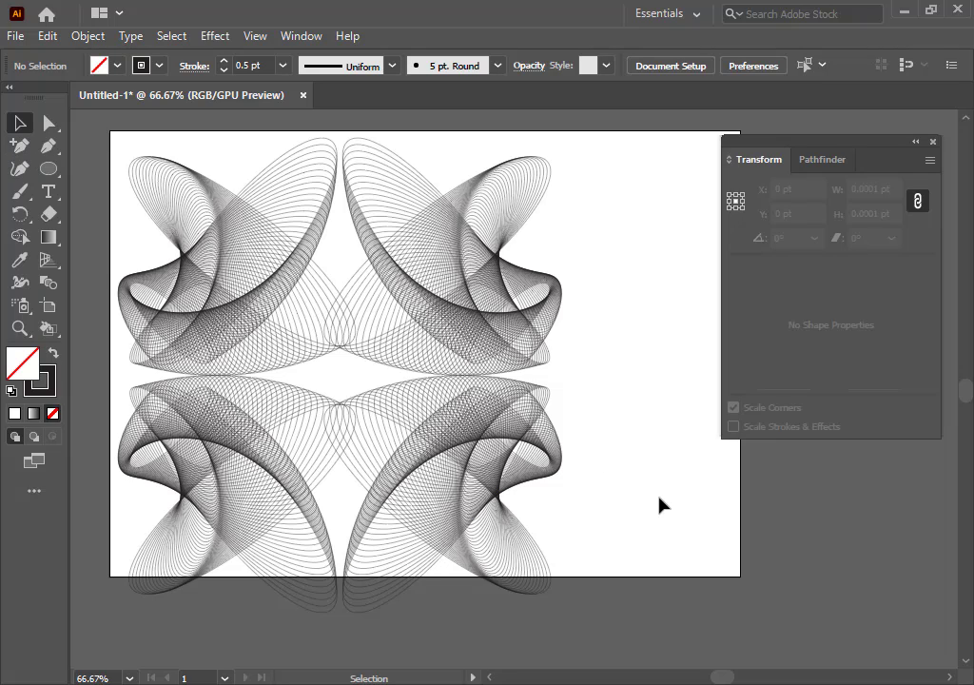
pyautogui.click(179, 274)
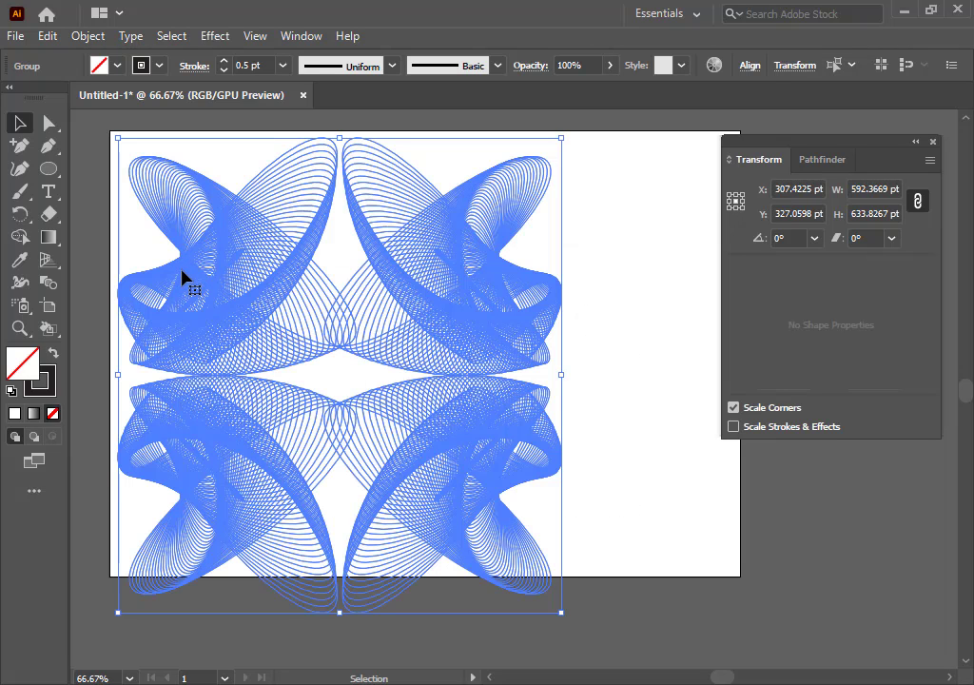
pyautogui.press('Delete')
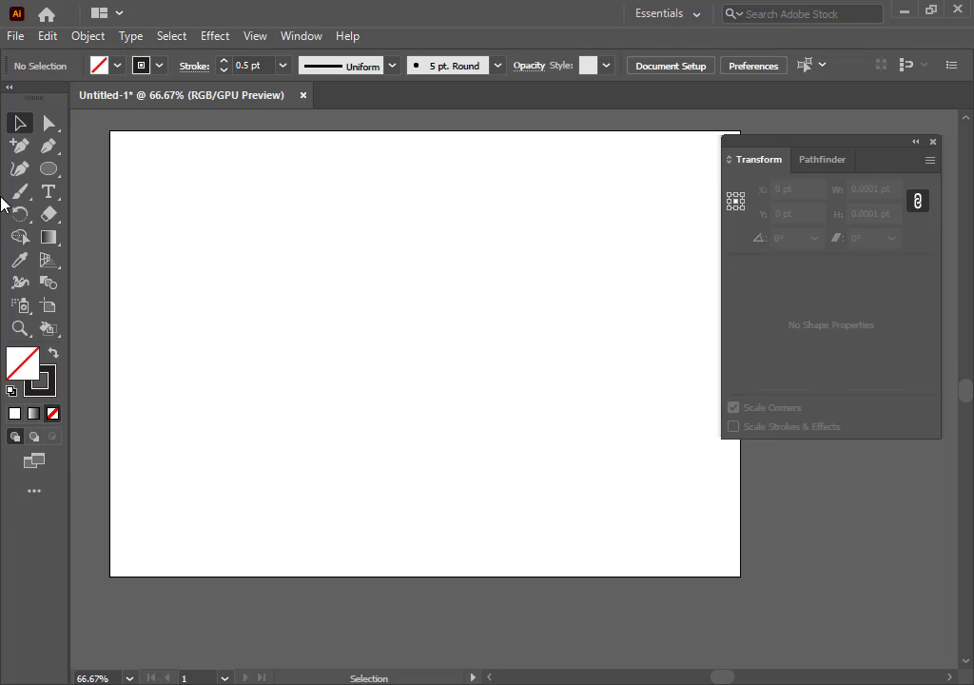
# Draw a square about 63.5 pt wide near the artboard's upper-left corner and set its stroke weight to 1 pt.
pyautogui.moveTo(48, 169); pyautogui.dragTo(116, 168)
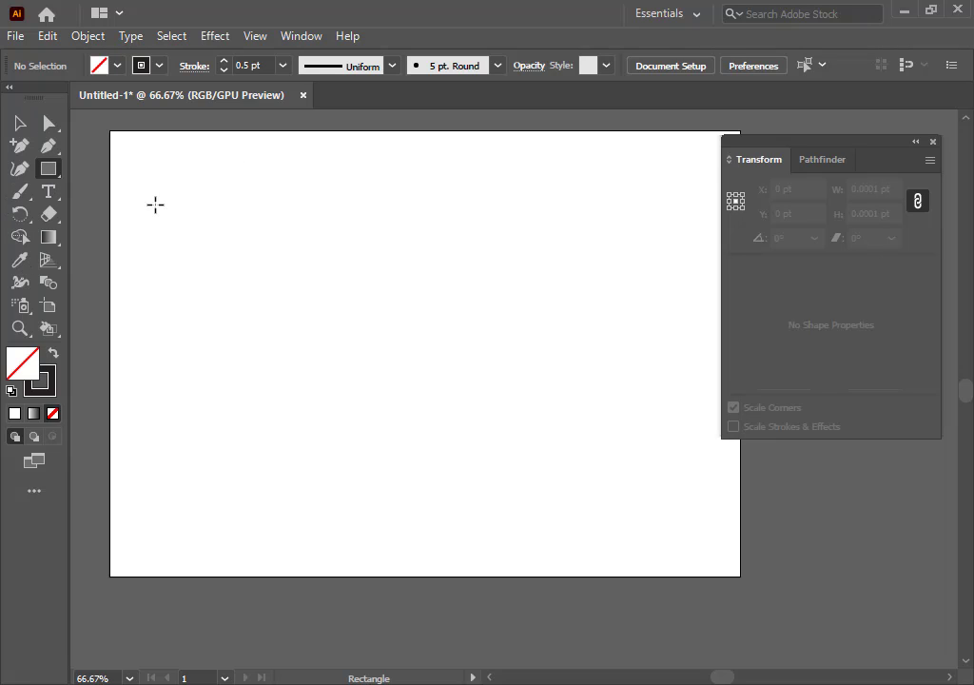
pyautogui.moveTo(155, 205); pyautogui.dragTo(176, 229)
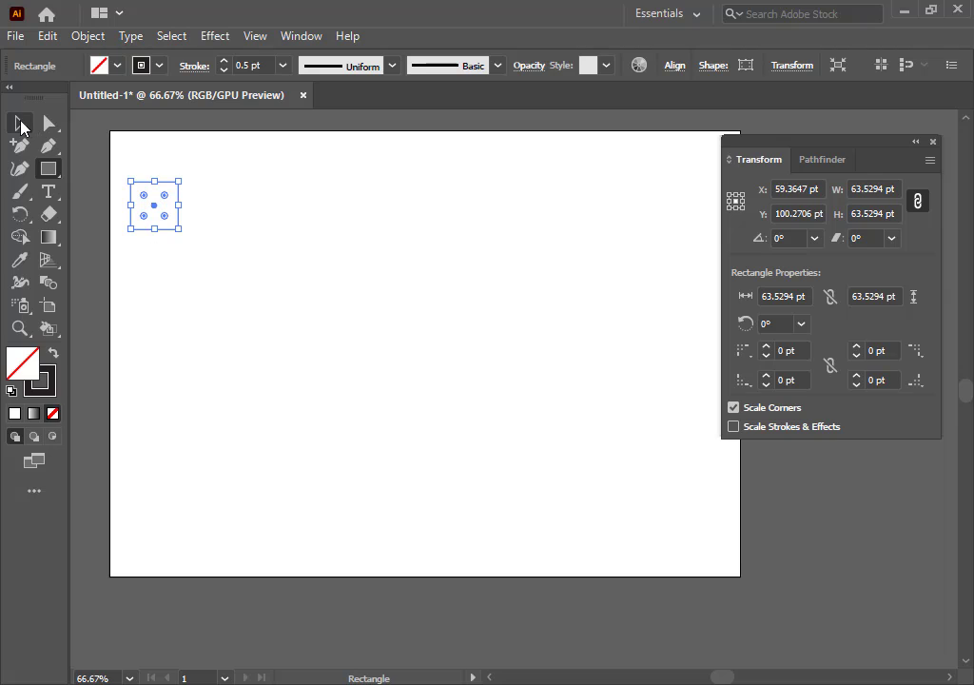
pyautogui.click(21, 125)
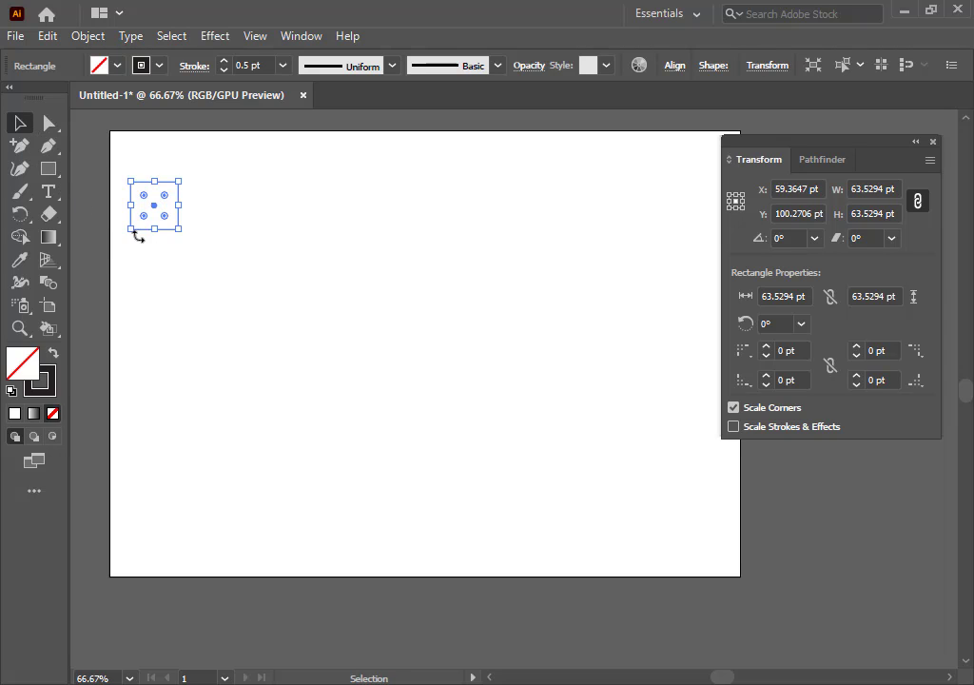
pyautogui.click(229, 63)
pyautogui.click(229, 64)
# Copy the square 86.4 pt horizontally to the right and repeat the transformation until the row holds seven squares.
pyautogui.moveTo(172, 232); pyautogui.dragTo(236, 237)
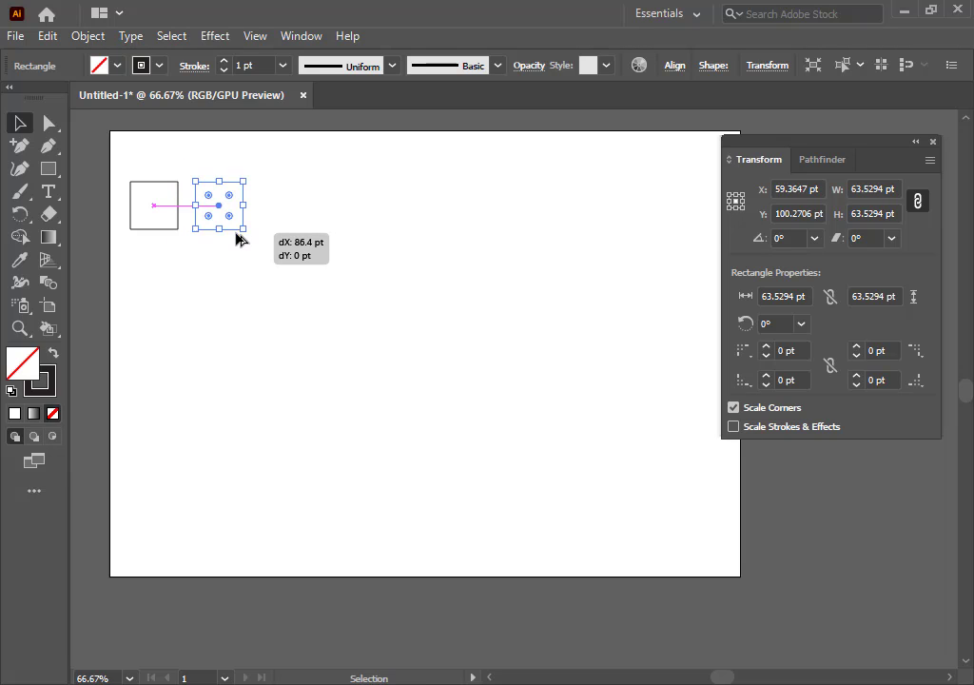
pyautogui.hotkey('ctrl', 'd')
pyautogui.hotkey('ctrl', 'd')
pyautogui.hotkey('ctrl', 'd')
pyautogui.hotkey('ctrl', 'd')
pyautogui.hotkey('ctrl', 'd')
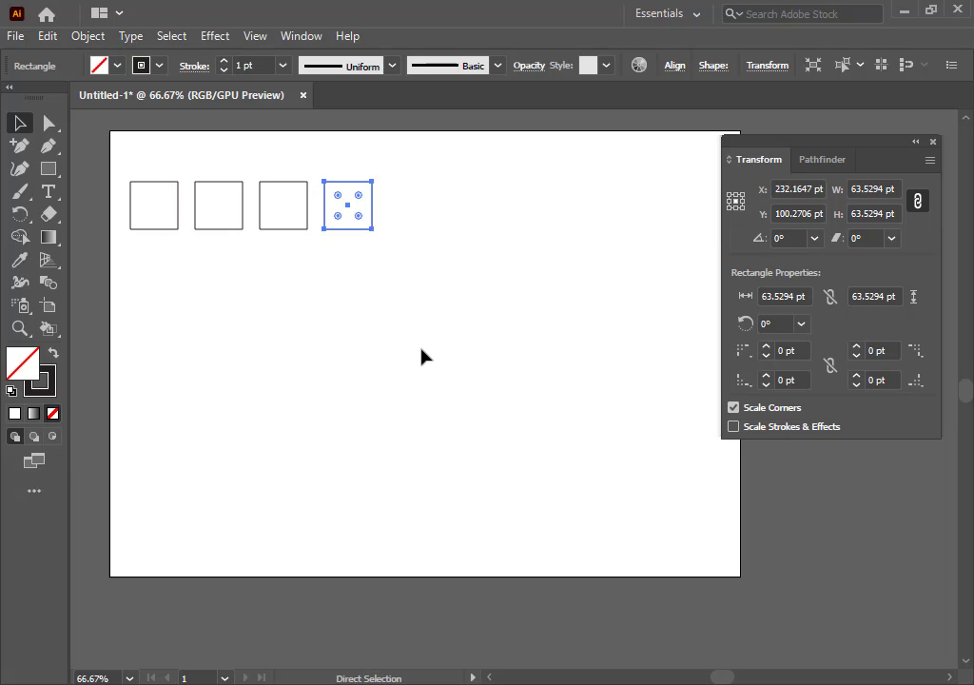
# Copy the whole row of squares about 82.6 pt straight down and repeat the transformation to make five rows.
pyautogui.moveTo(614, 257); pyautogui.dragTo(134, 189)
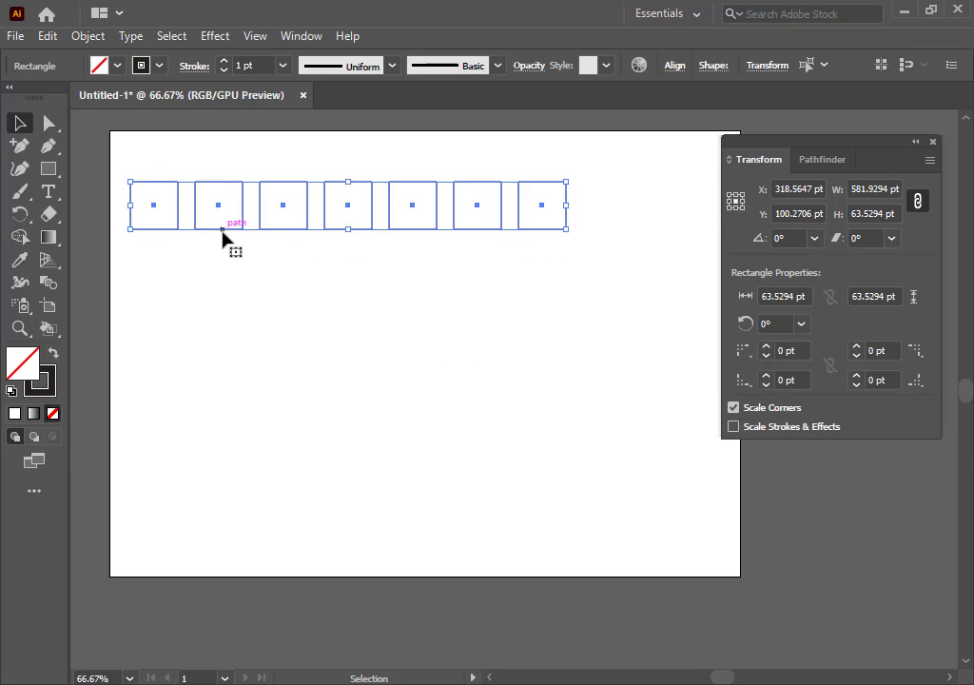
pyautogui.moveTo(223, 231); pyautogui.dragTo(218, 296)
pyautogui.press('ctrl')
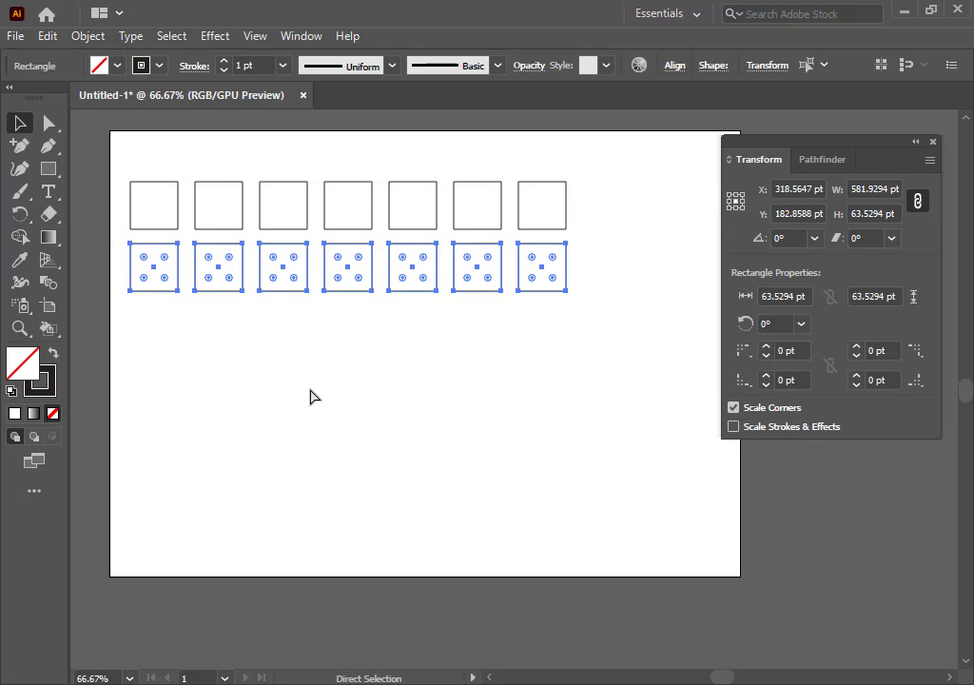
pyautogui.hotkey('ctrl', 'd')
pyautogui.hotkey('ctrl', 'd')
pyautogui.hotkey('ctrl', 'd')
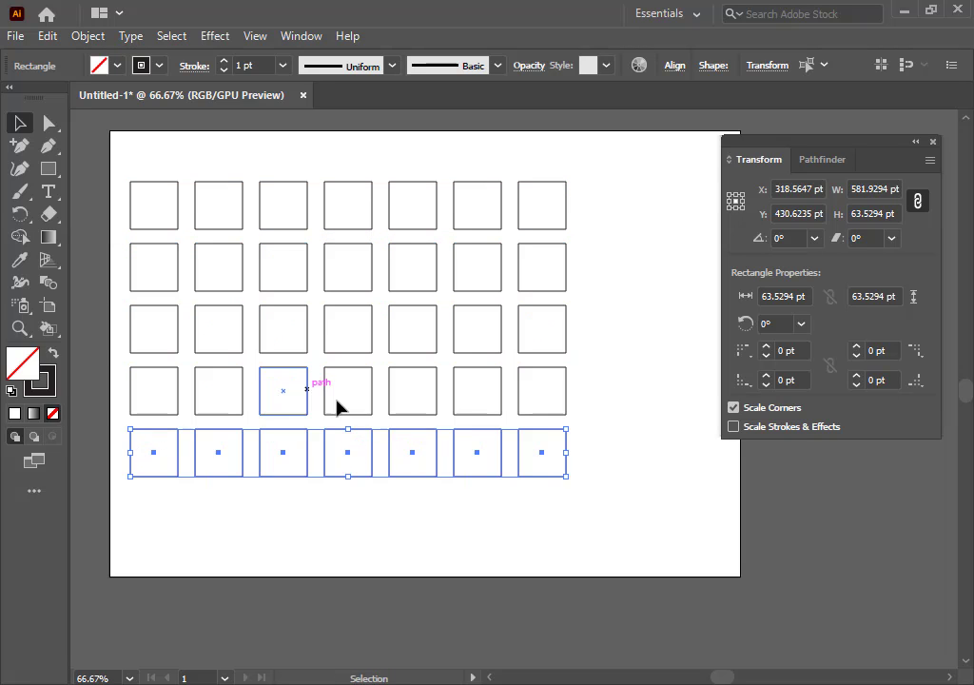
# Select every square in the grid and open Transform Each for them, keeping the grid in view.
pyautogui.moveTo(600, 483); pyautogui.dragTo(133, 204)
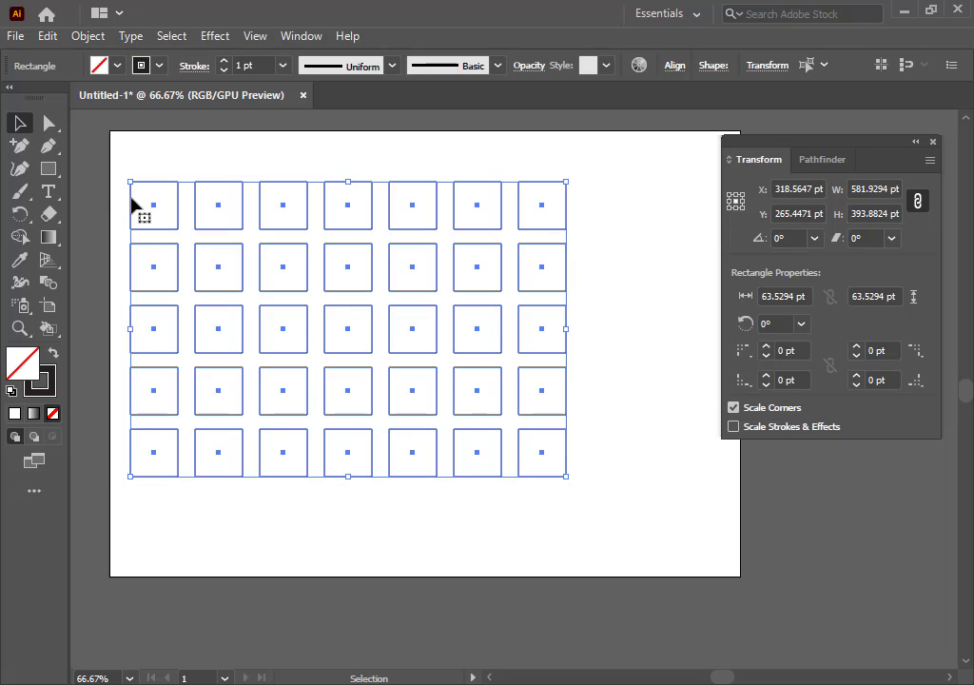
pyautogui.rightClick(290, 277)
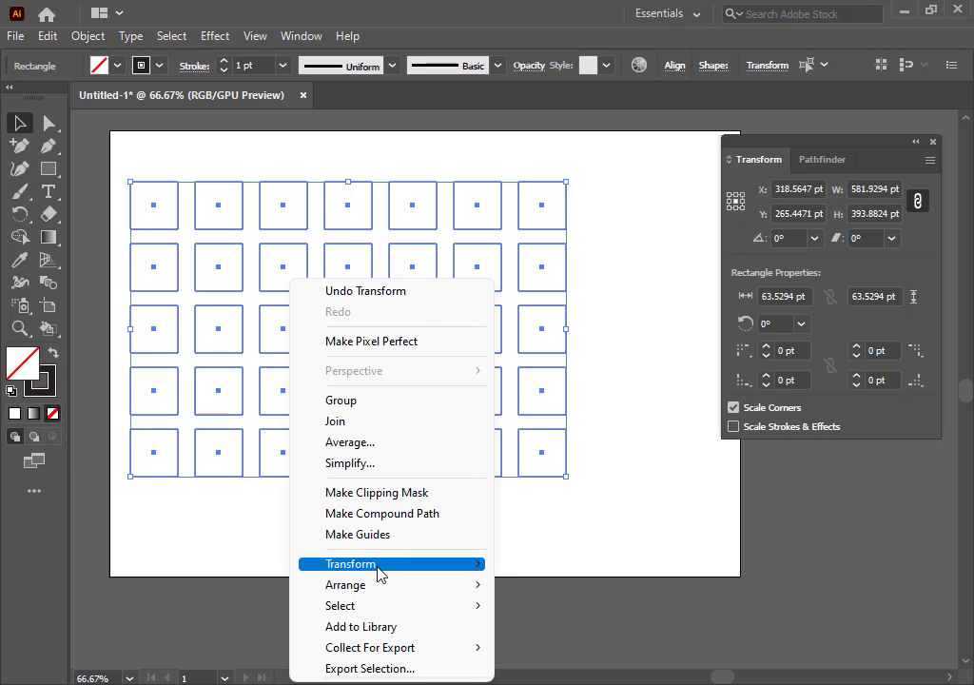
pyautogui.moveTo(378, 572)
pyautogui.click(550, 548)
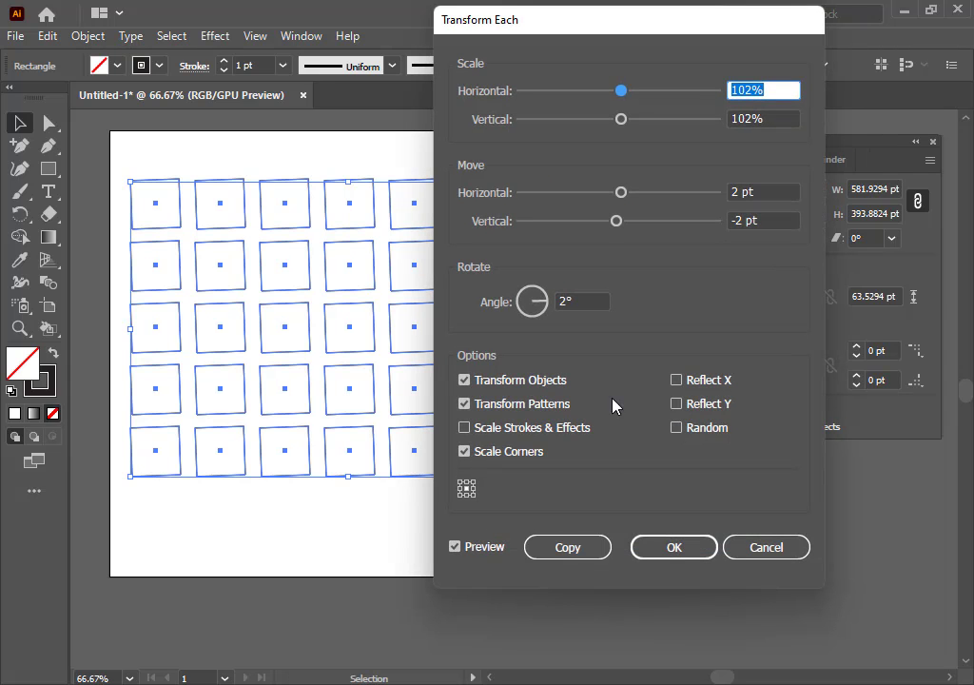
pyautogui.moveTo(612, 41); pyautogui.dragTo(701, 34)
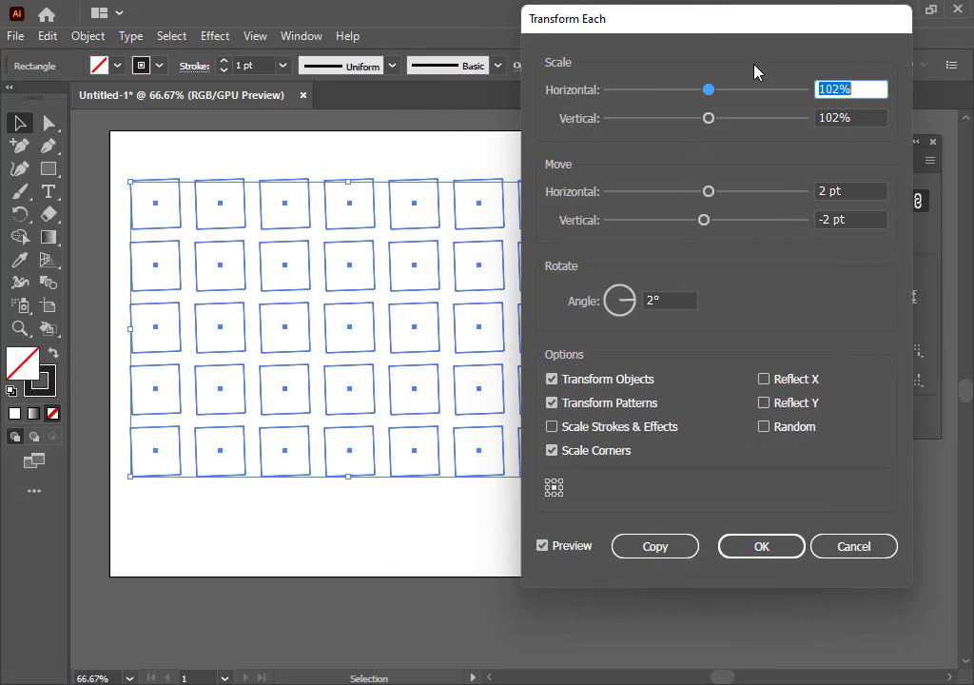
# Set both the horizontal and vertical scale in Transform Each to 100% and compare the grid with and without preview.
pyautogui.scroll(18, 871, 89)
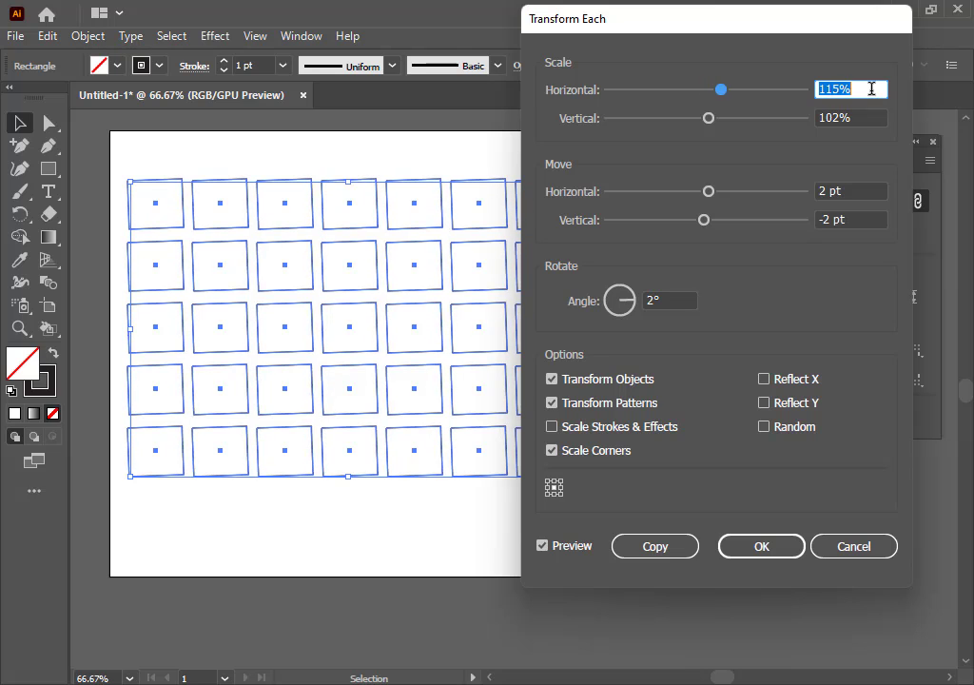
pyautogui.scroll(-13, 871, 89)
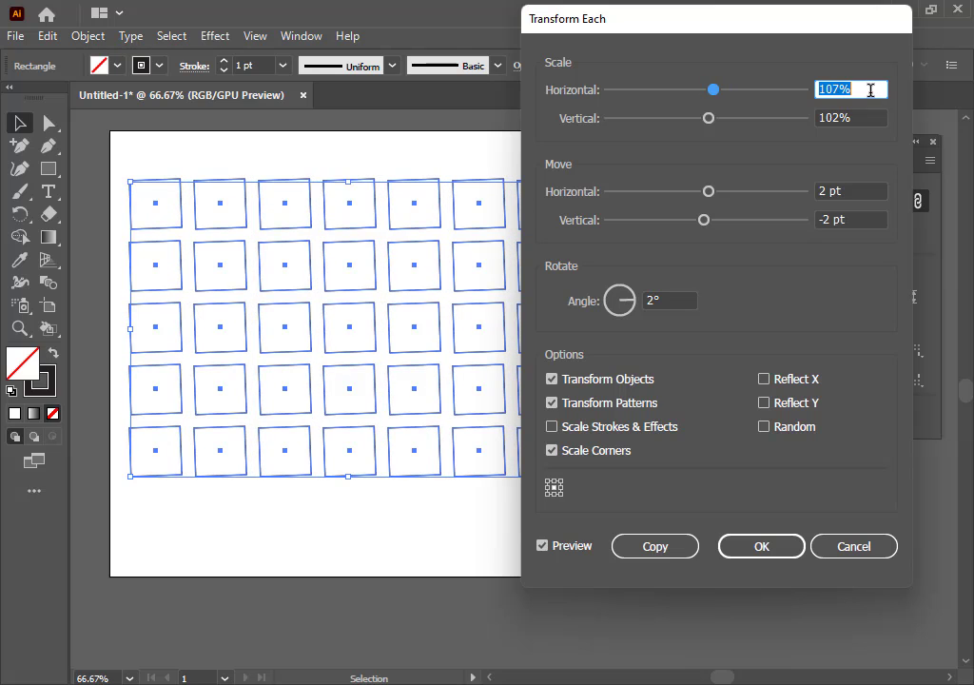
pyautogui.moveTo(742, 25); pyautogui.dragTo(785, 59)
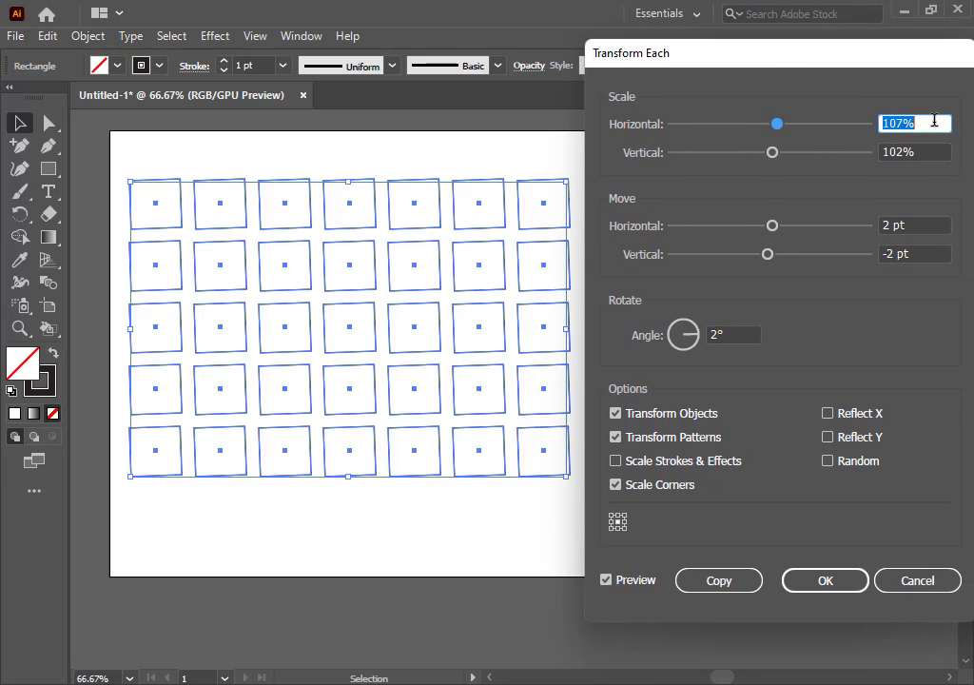
pyautogui.write('100')
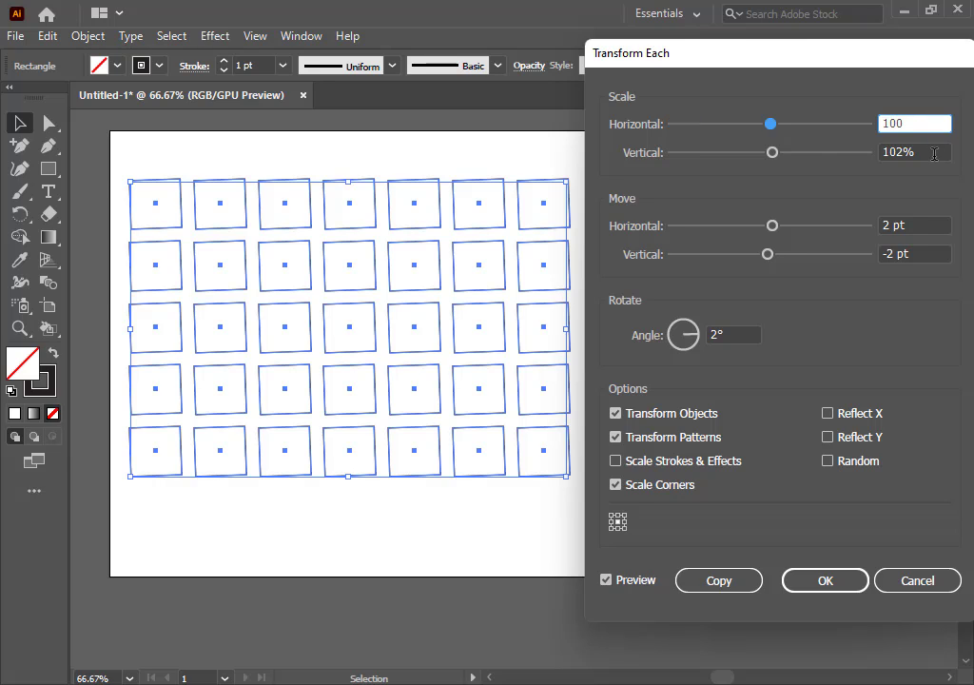
pyautogui.press('Tab')
pyautogui.write('100')
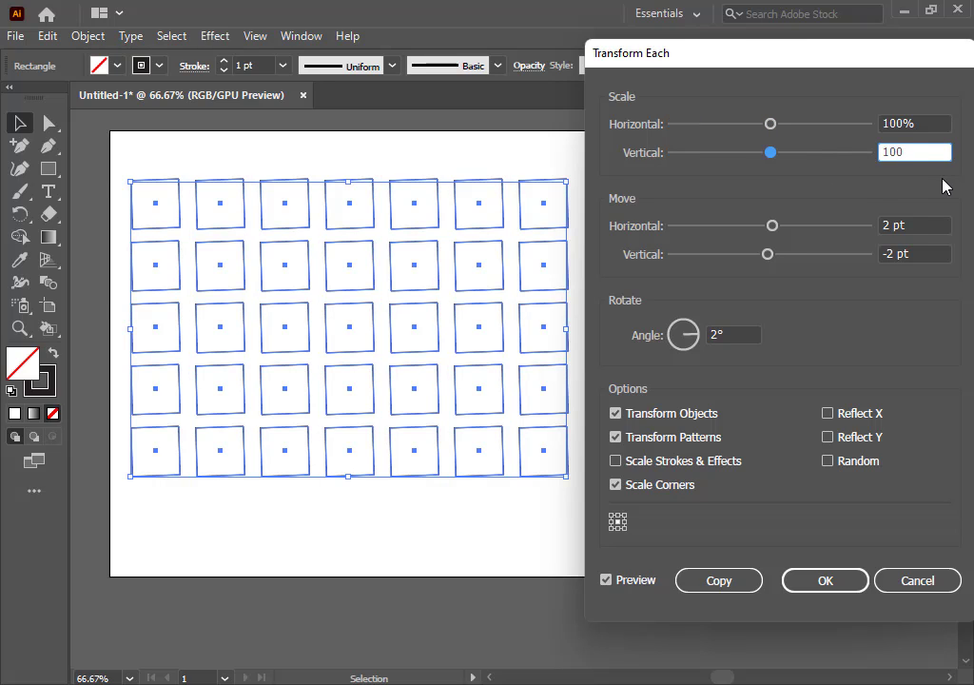
pyautogui.click(606, 581)
pyautogui.click(606, 580)
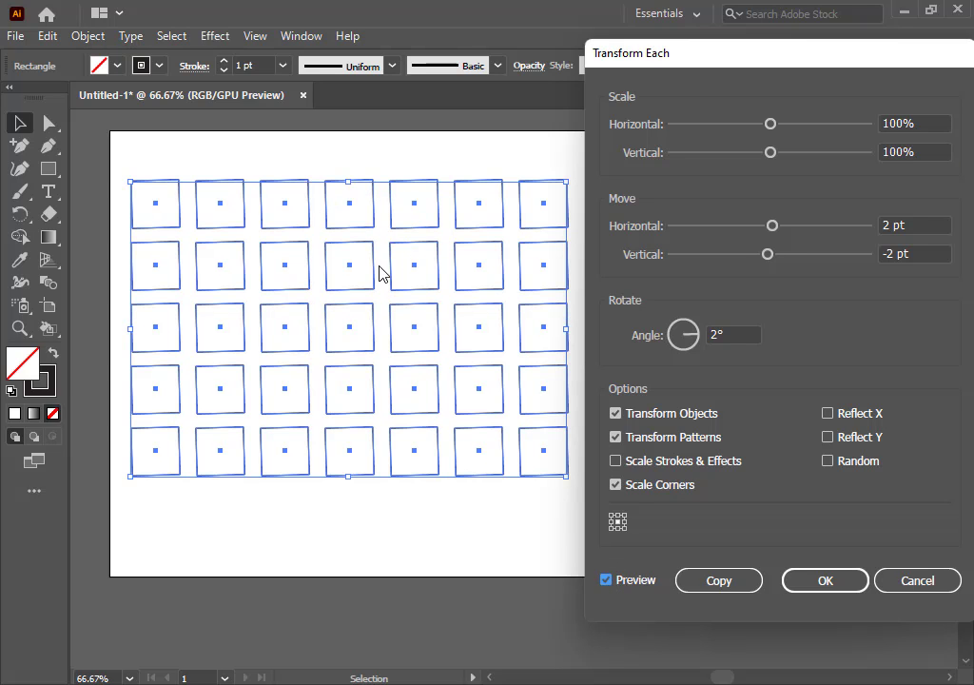
# Raise the Transform Each rotation angle gradually while previewing the grid, and settle on 45°.
pyautogui.click(752, 335)
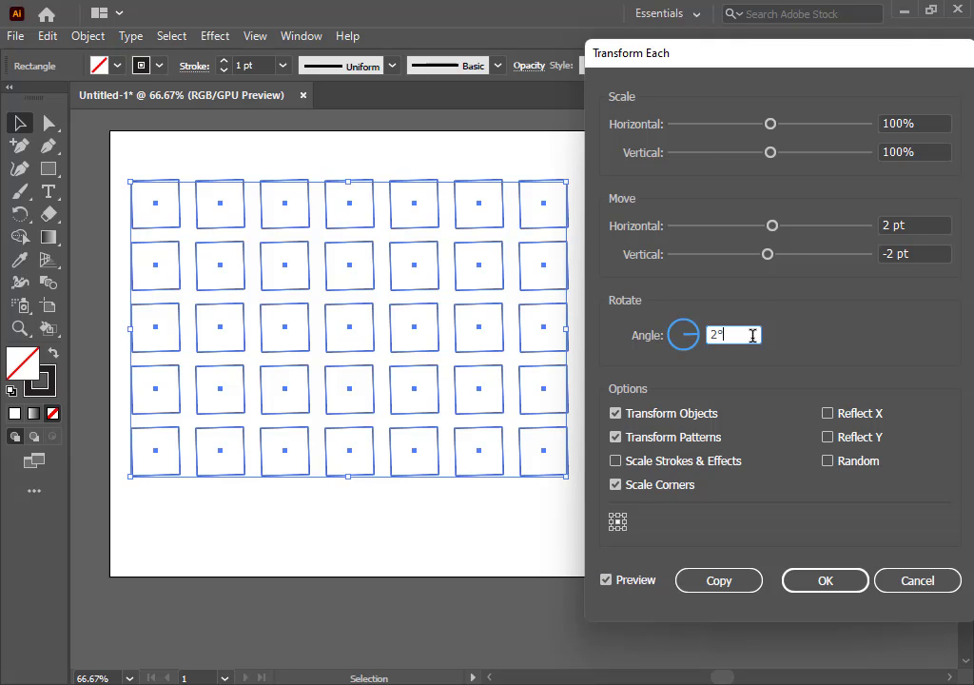
pyautogui.press('Up')
pyautogui.press('Up')
pyautogui.press('Up')
pyautogui.press('Up')
pyautogui.press('Up')
pyautogui.press('Up')
pyautogui.press('Up')
pyautogui.press('Up')
pyautogui.press('Up')
pyautogui.press('Up')
pyautogui.press('Up')
pyautogui.press('Up')
pyautogui.press('Up')
pyautogui.press('Up')
pyautogui.press('Up')
pyautogui.press('Up')
pyautogui.press('Up')
pyautogui.press('Up')
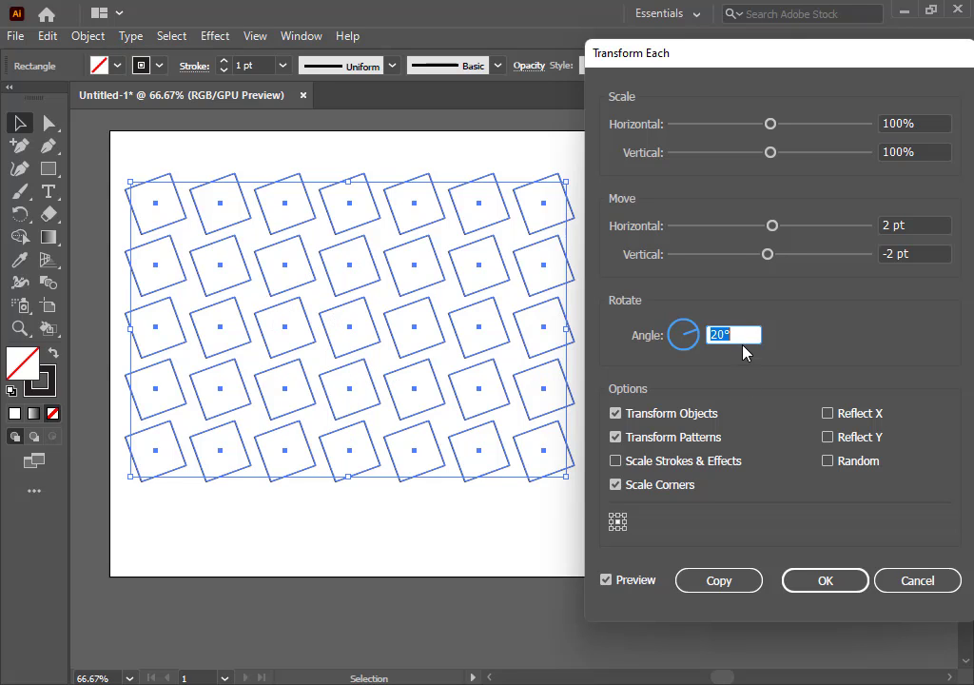
pyautogui.scroll(14, 742, 330)
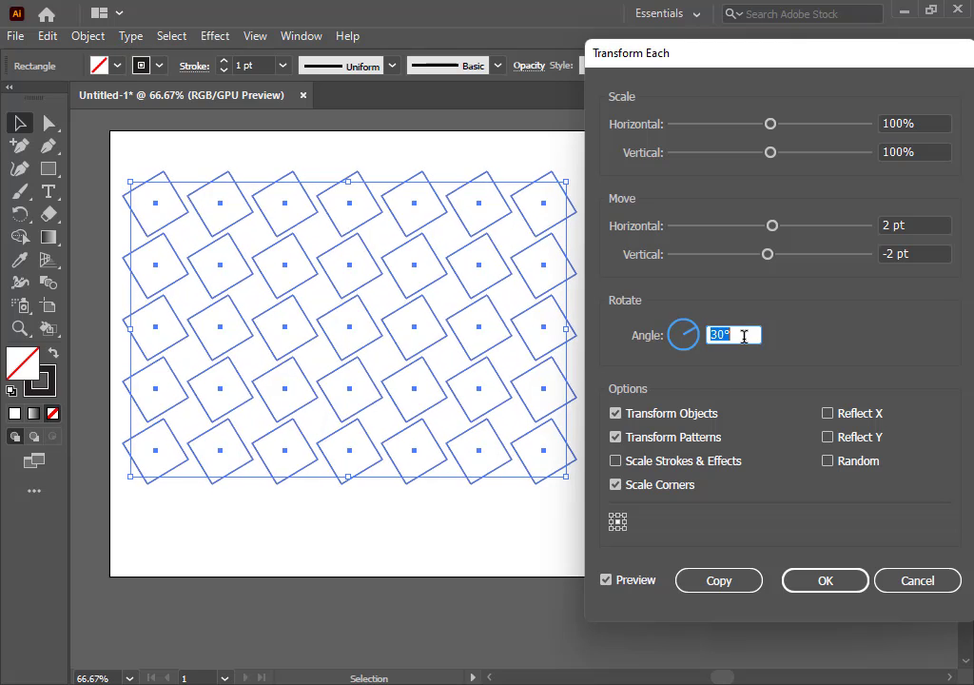
pyautogui.scroll(13, 744, 336)
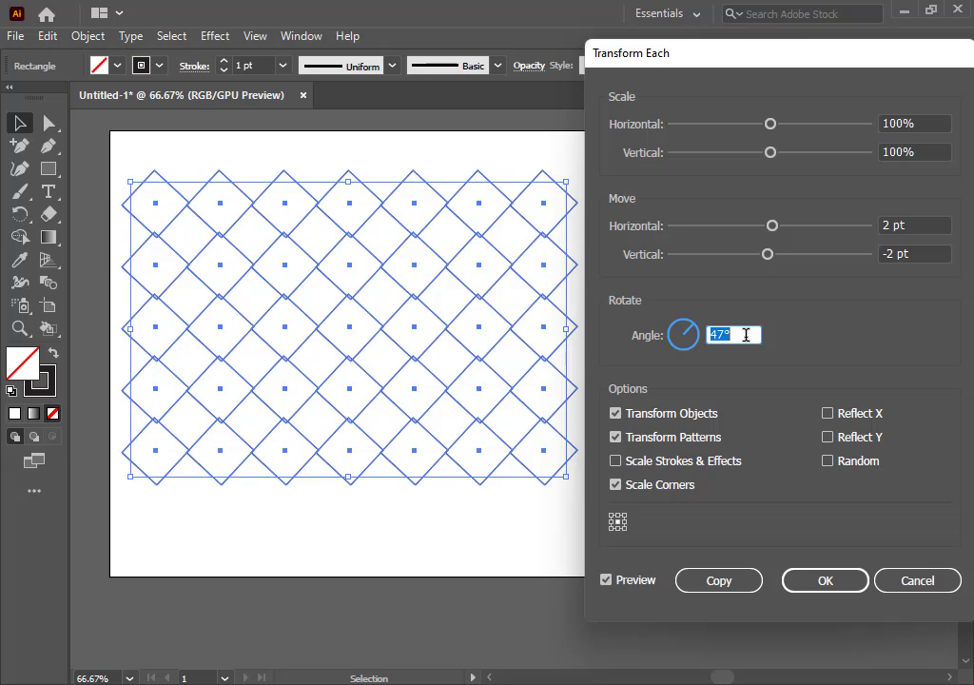
pyautogui.write('45')
# Set the horizontal and vertical move in Transform Each to 0 pt and compare the grid with and without preview.
pyautogui.moveTo(911, 226); pyautogui.dragTo(808, 231)
pyautogui.write('0')
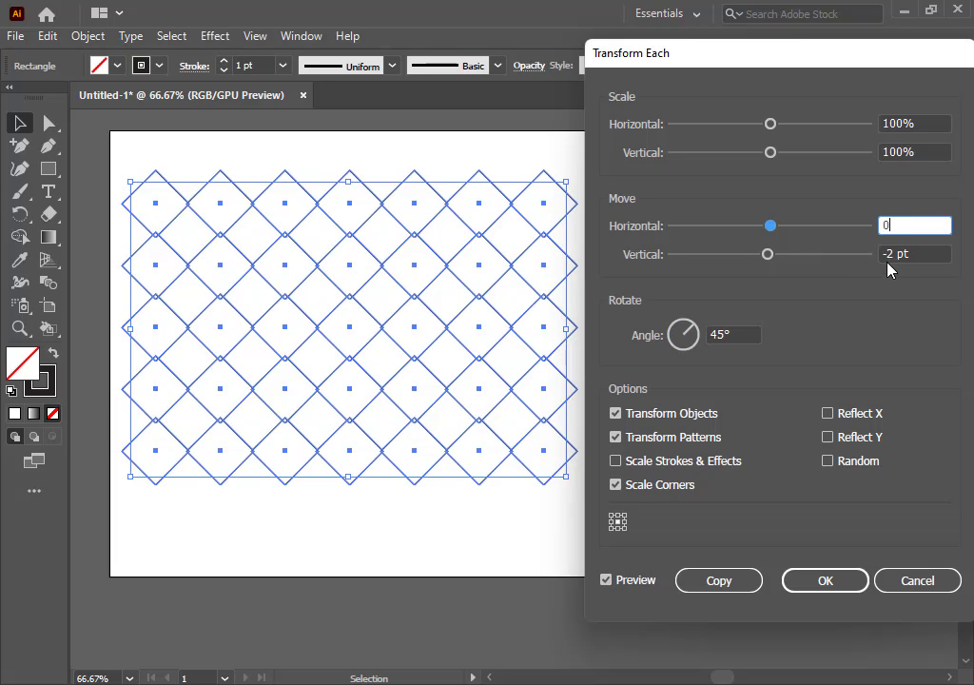
pyautogui.press('Tab')
pyautogui.write('0')
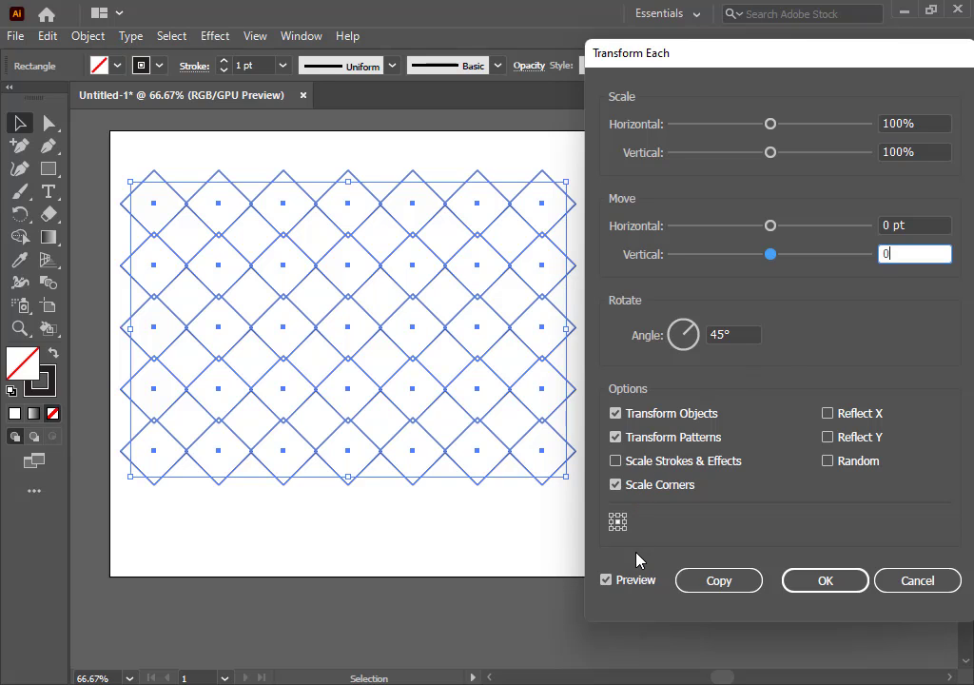
pyautogui.click(630, 583)
pyautogui.click(630, 583)
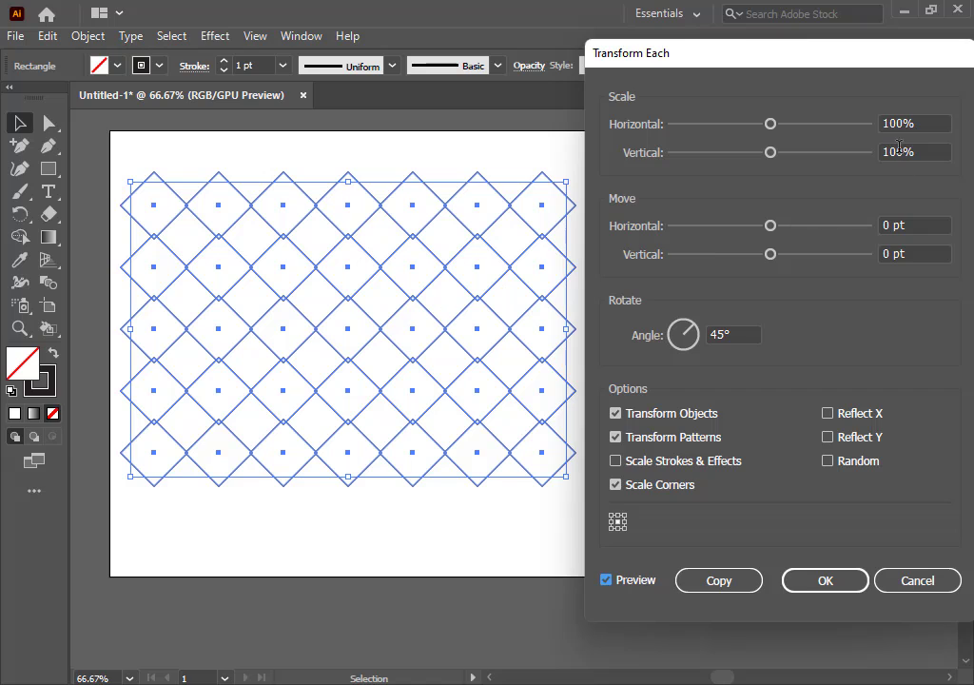
# Set the horizontal and vertical scale to 95%, compare with the preview, and apply Transform Each as a copy of the squares.
pyautogui.click(921, 123)
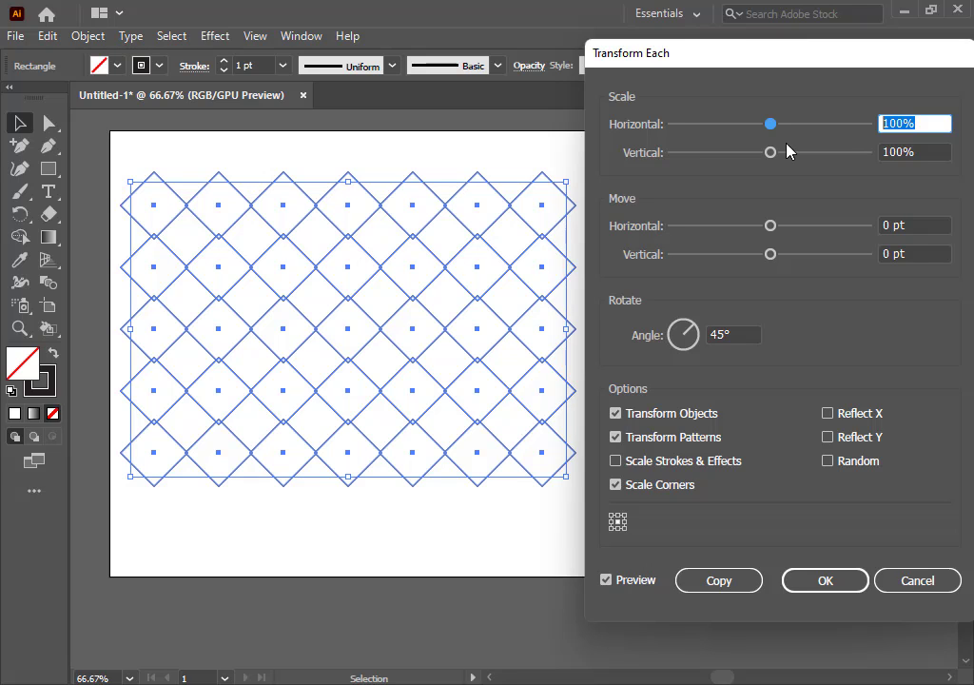
pyautogui.write('95')
pyautogui.press('Tab')
pyautogui.write('95')
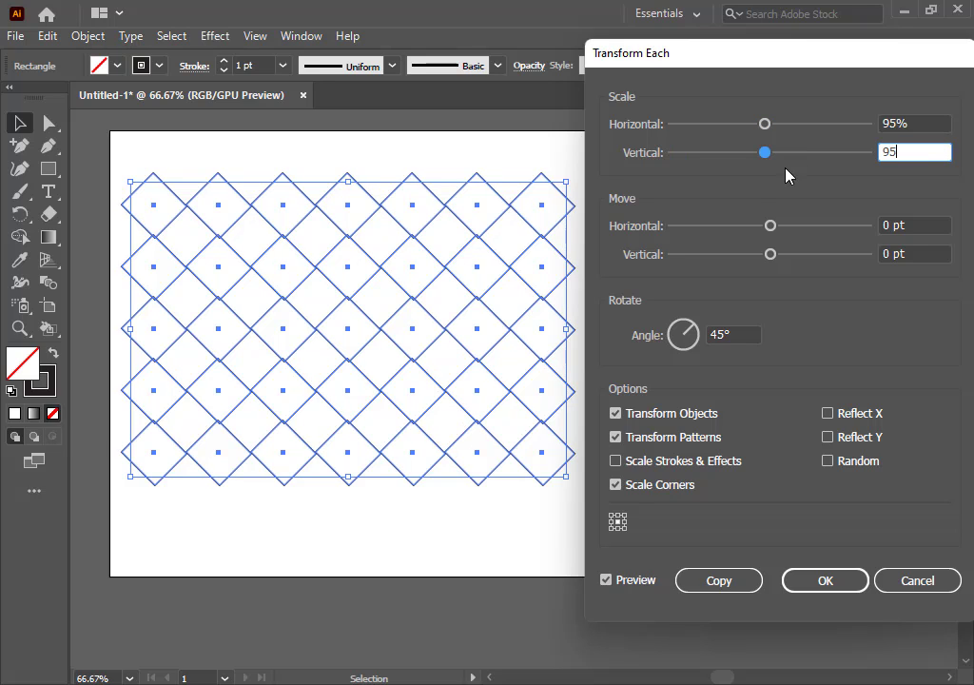
pyautogui.click(623, 581)
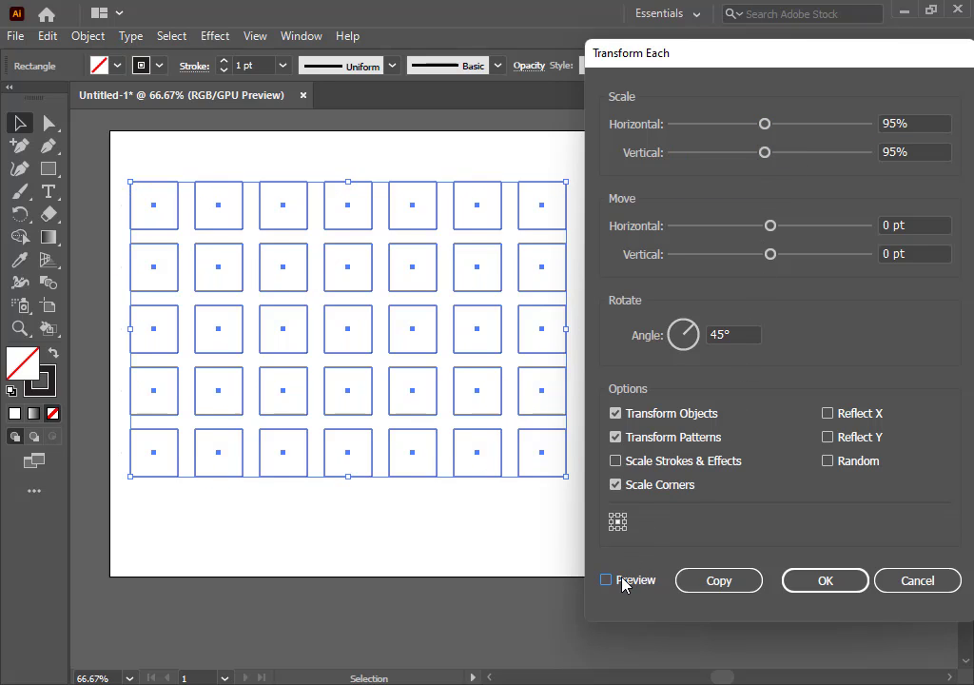
pyautogui.click(623, 581)
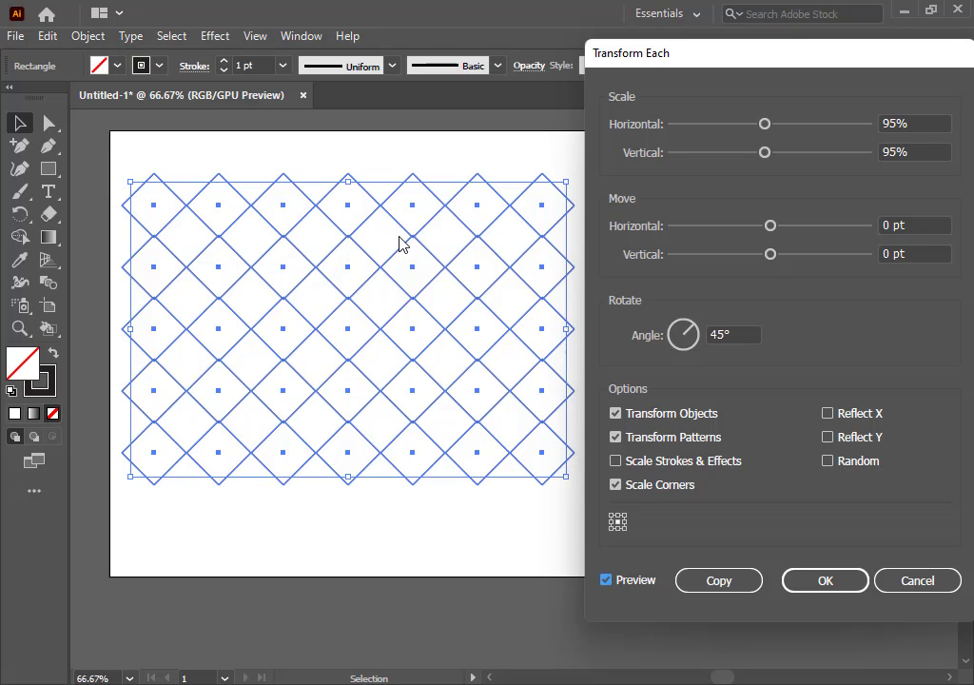
pyautogui.click(729, 581)
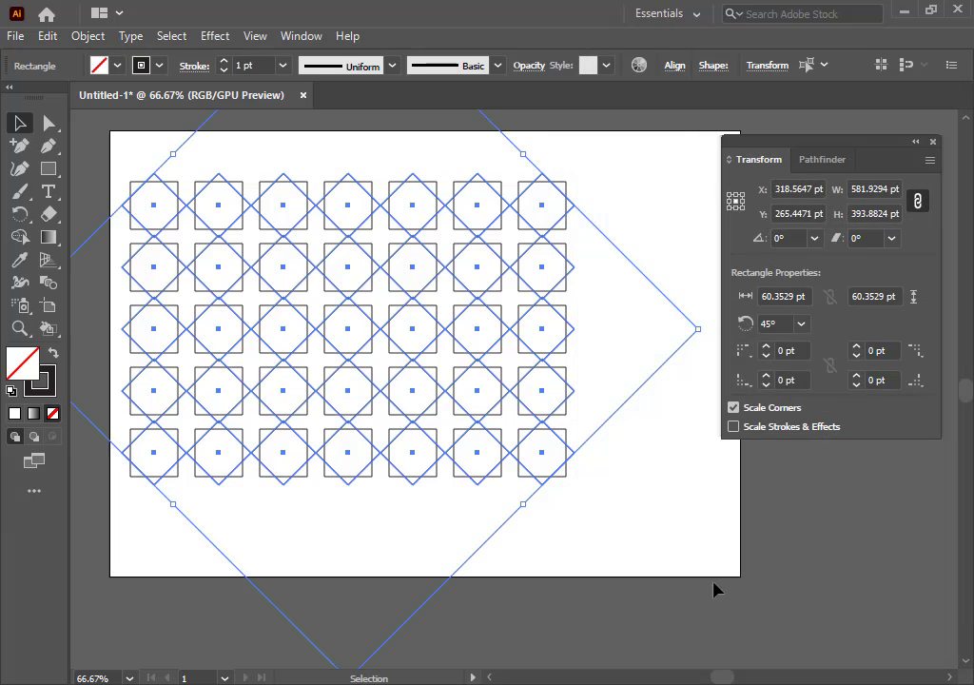
pyautogui.click(650, 522)
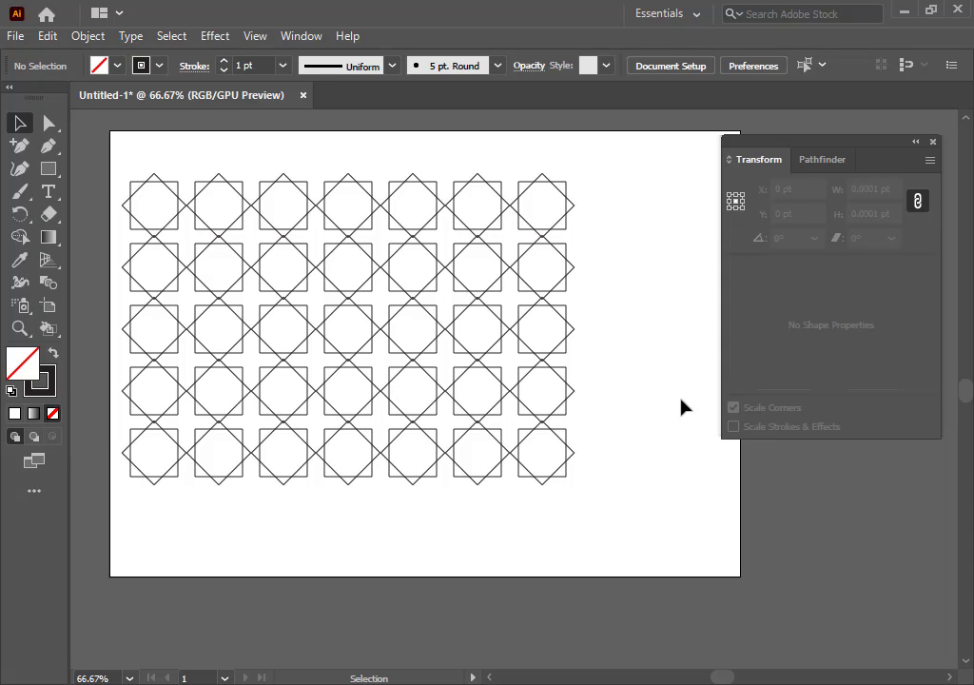
# Select the entire pattern and repeat the transformation to nest smaller rotated squares inside each one, leaving nothing selected.
pyautogui.moveTo(606, 507); pyautogui.dragTo(105, 161)
pyautogui.press('a')
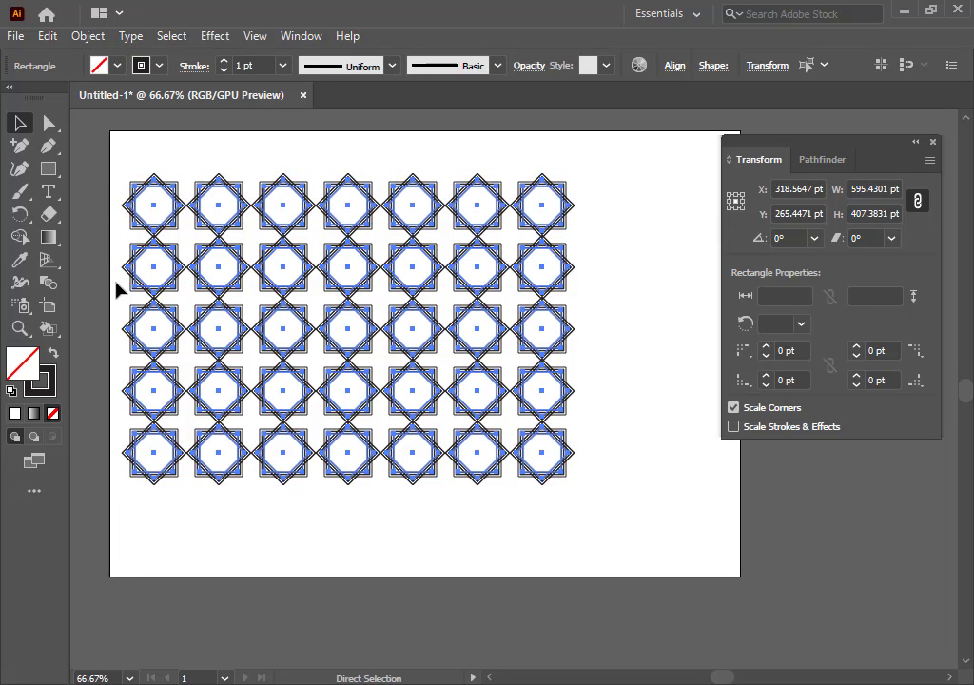
pyautogui.press('v')
pyautogui.click(628, 394)
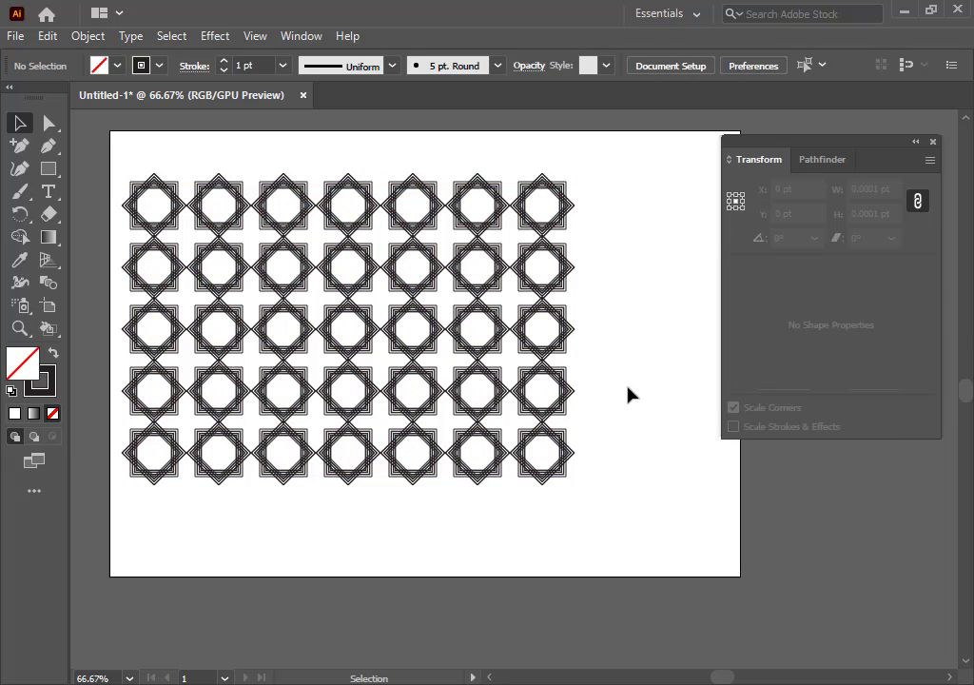